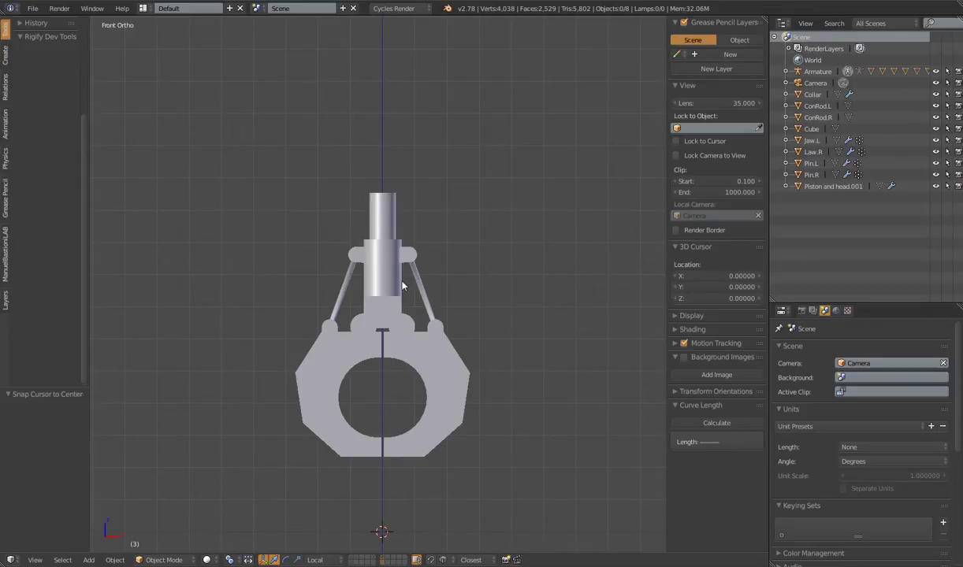
right_click(389, 264)
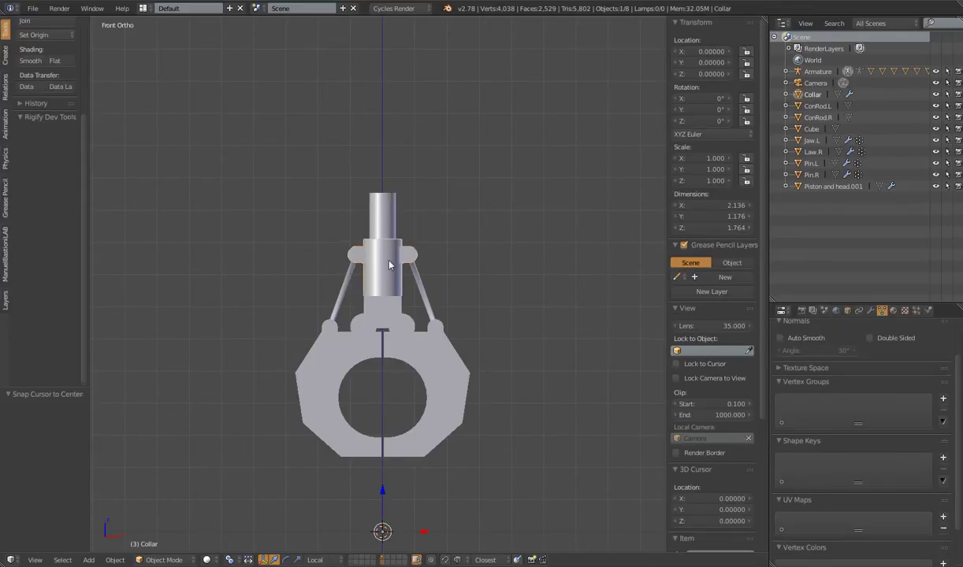
key("g")
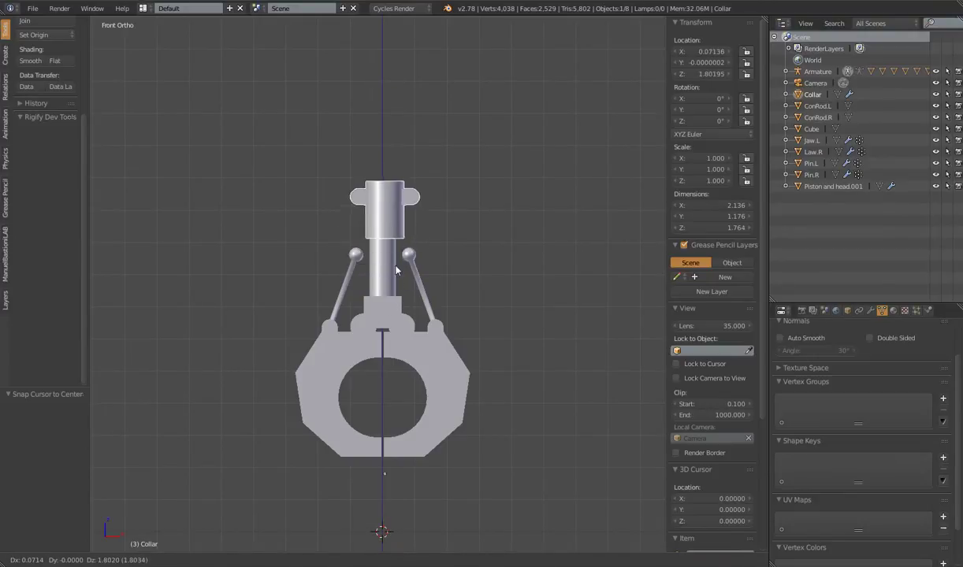
right_click(403, 281)
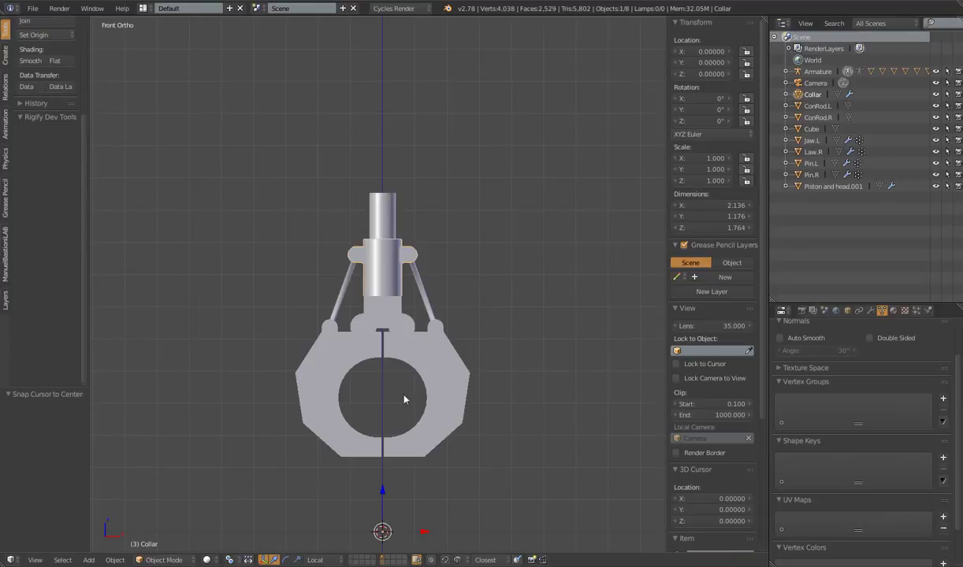
Step: Examine the claw assembly and its jaw halves in perspective, front and right-side views
mouse_move(392, 401)
middle_mouse_down()
mouse_move(392, 357)
mouse_move(449, 398)
mouse_move(395, 398)
middle_mouse_up()
scroll(392, 398, "up", 2)
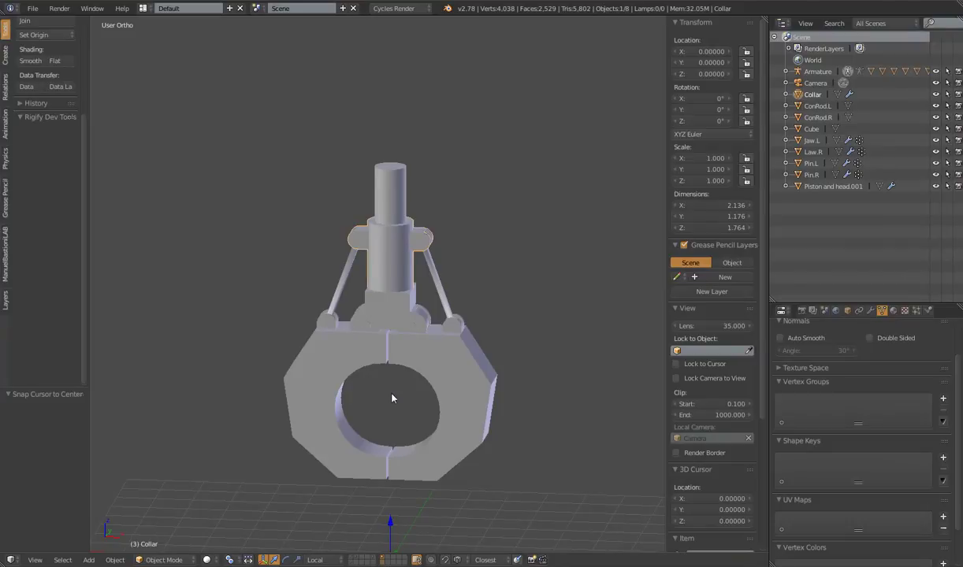
scroll(390, 397, "down", 4)
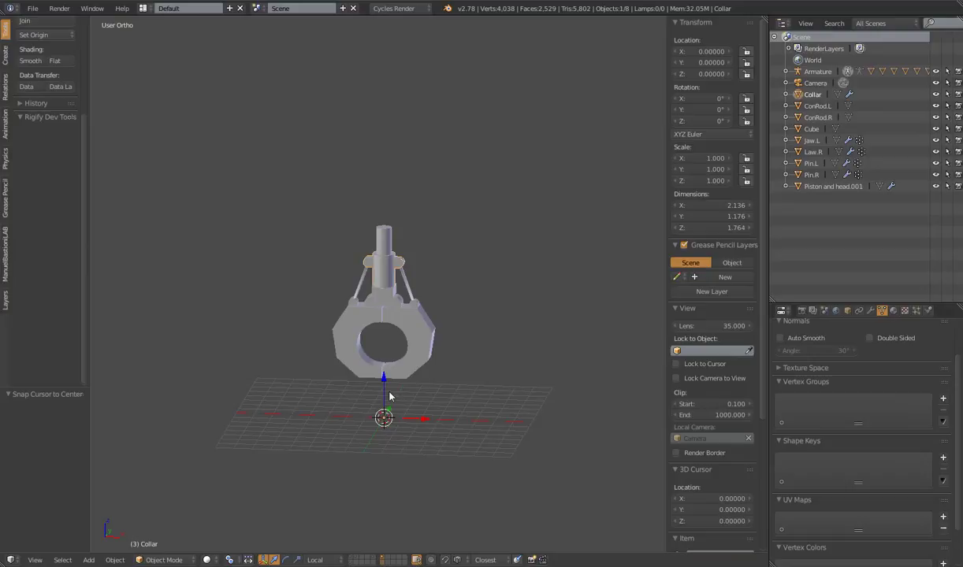
middle_click_drag(389, 397, 397, 389)
key("KP_1")
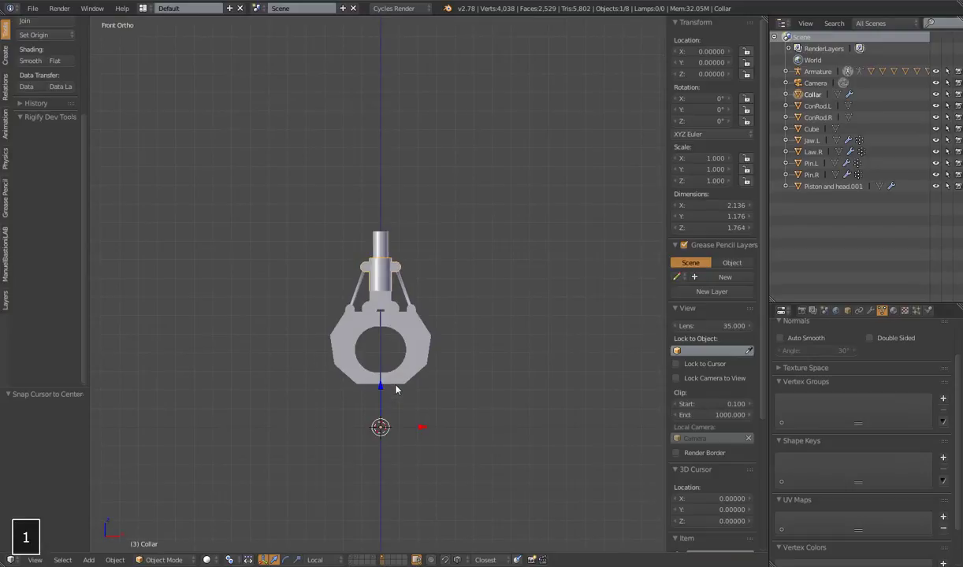
scroll(395, 390, "up", 3)
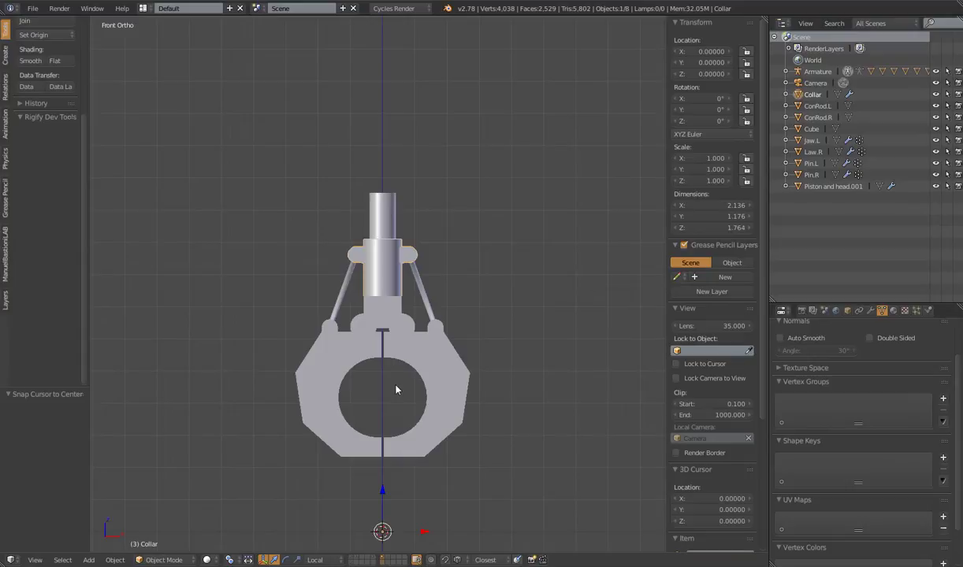
right_click(413, 352)
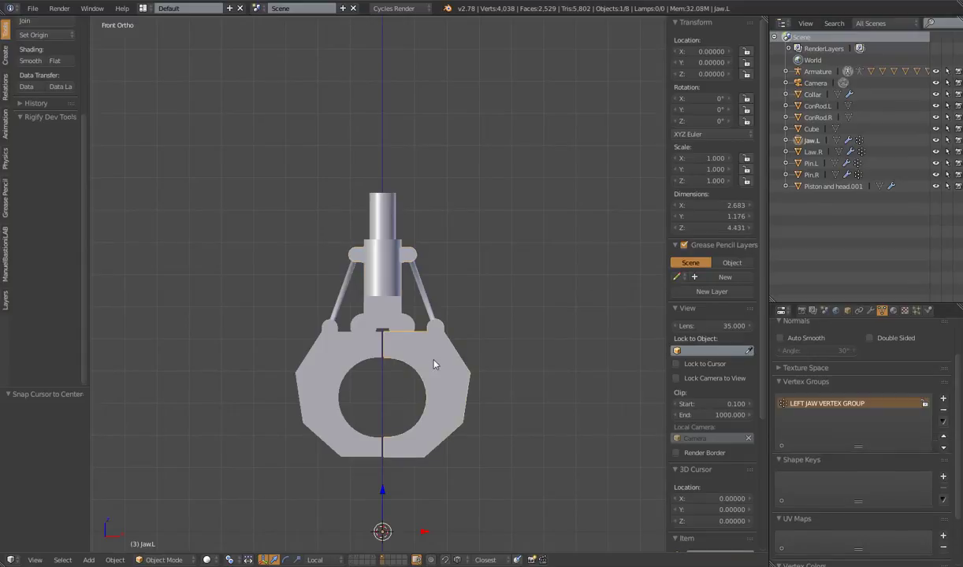
key("KP_3")
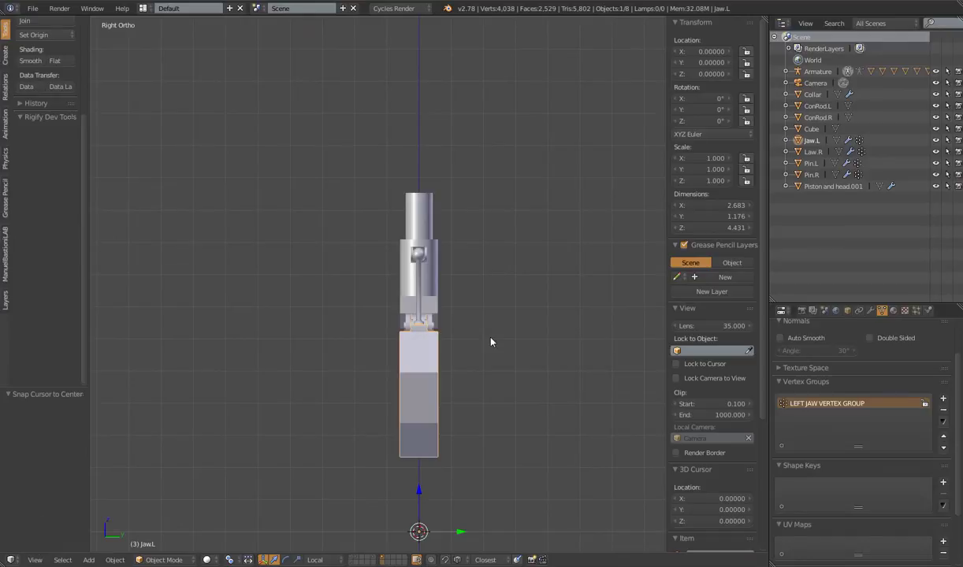
key("KP_1")
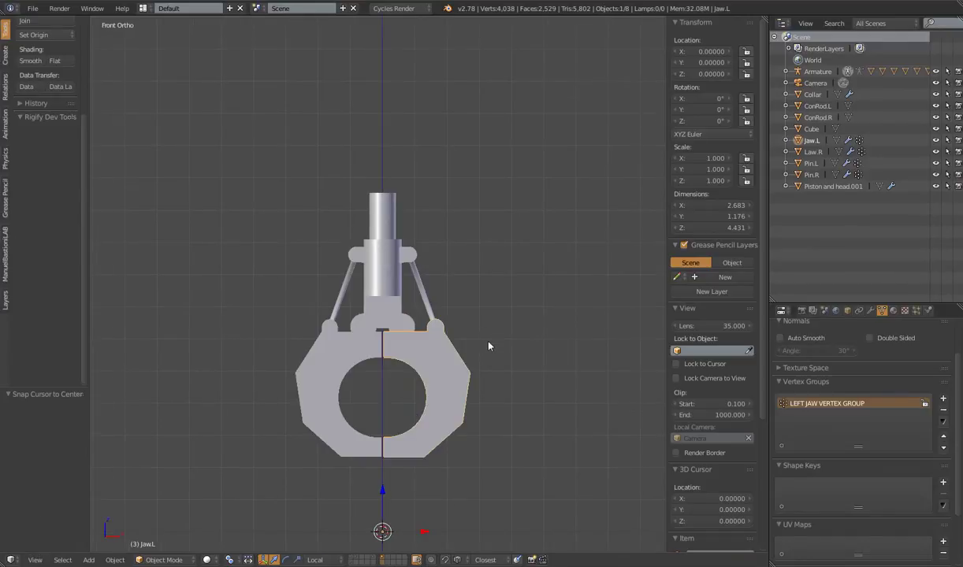
scroll(488, 339, "down", 4)
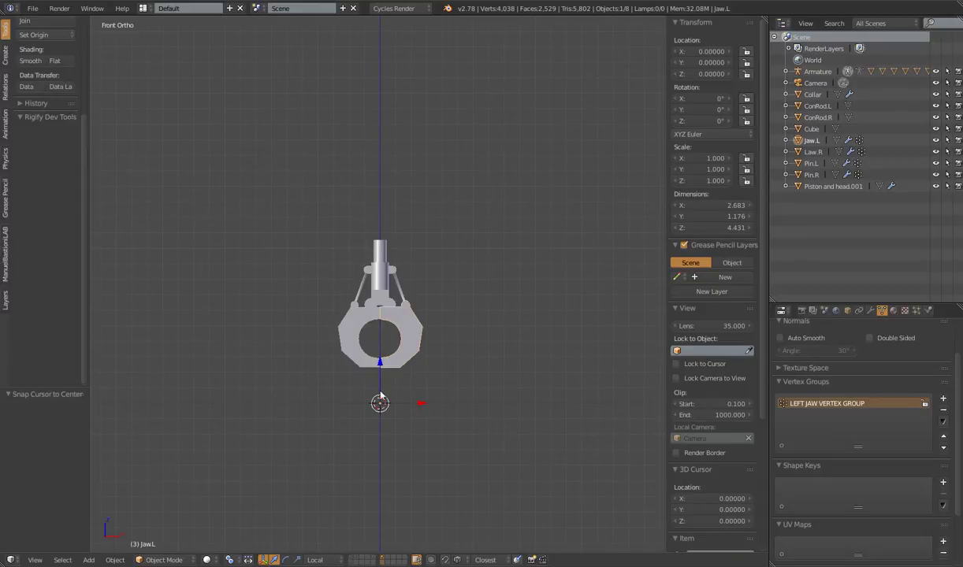
scroll(350, 369, "up", 5)
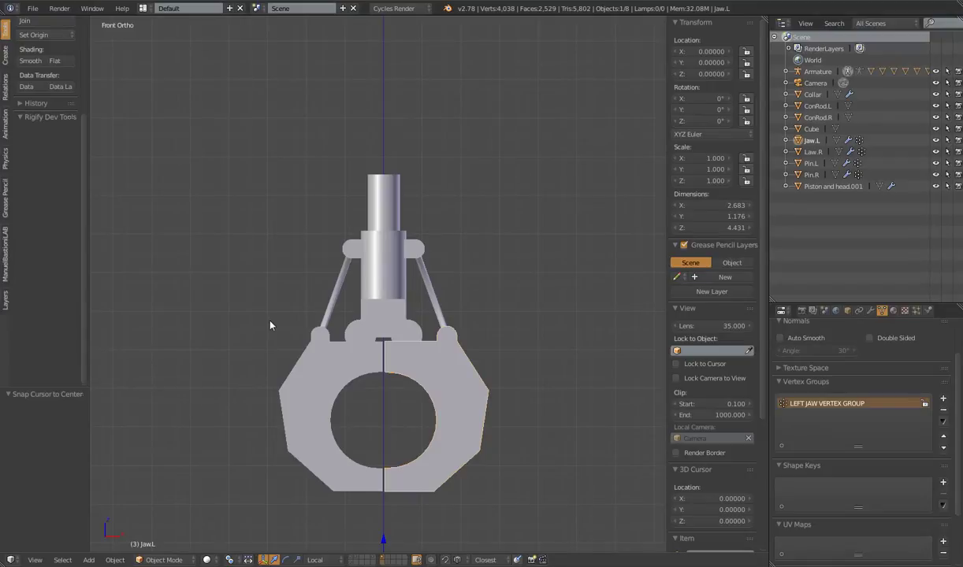
scroll(270, 325, "down", 3)
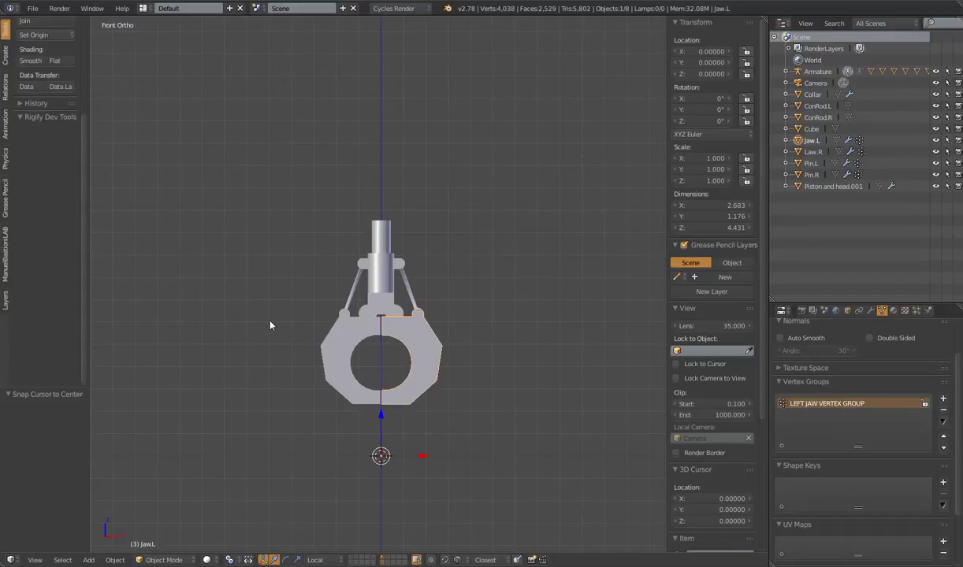
key("KP_3")
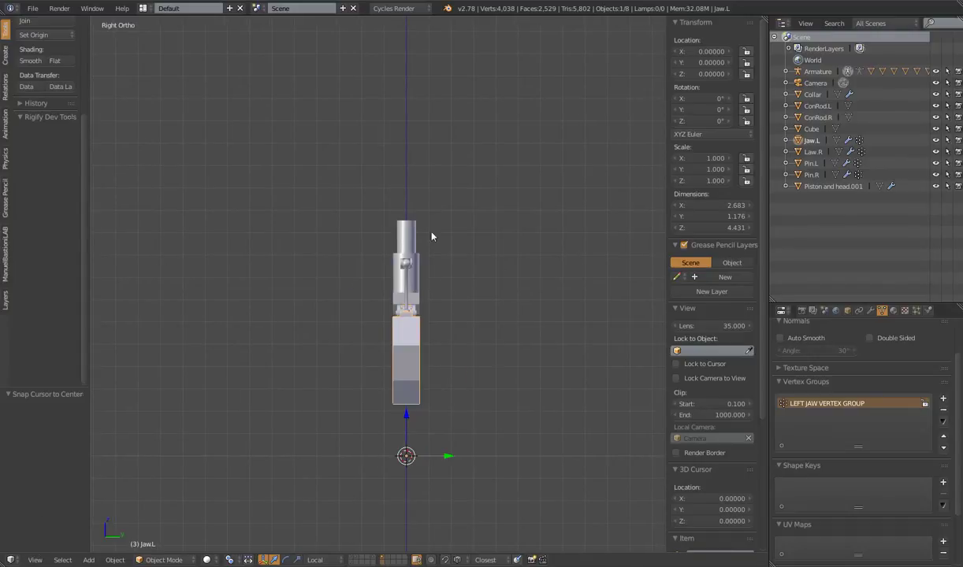
key("KP_1")
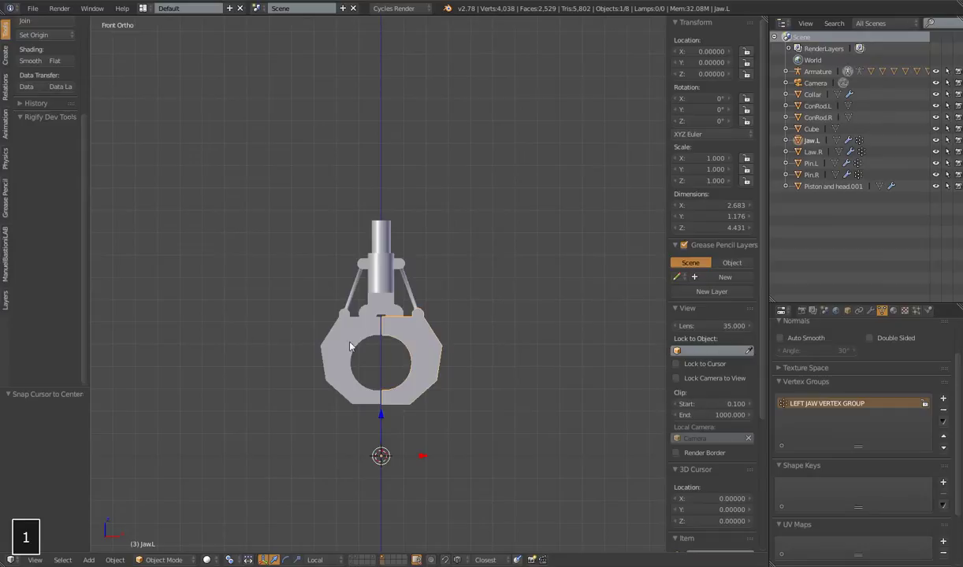
Step: Clear the parents of all claw parts while keeping their transformations
right_click(396, 311, "shift")
right_click(373, 307, "shift")
right_click(367, 264, "shift")
right_click(357, 287, "shift")
right_click(403, 281, "shift")
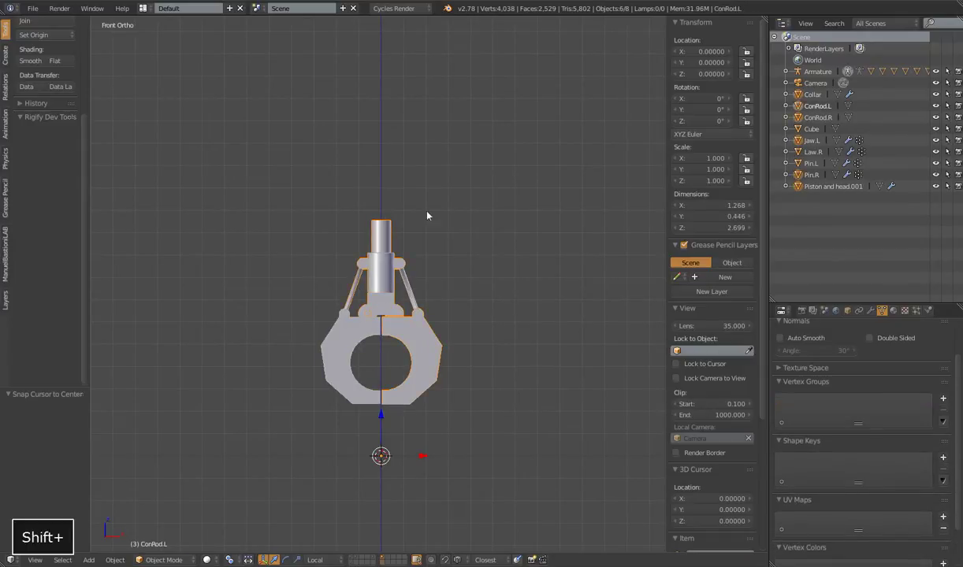
key("a")
key("a")
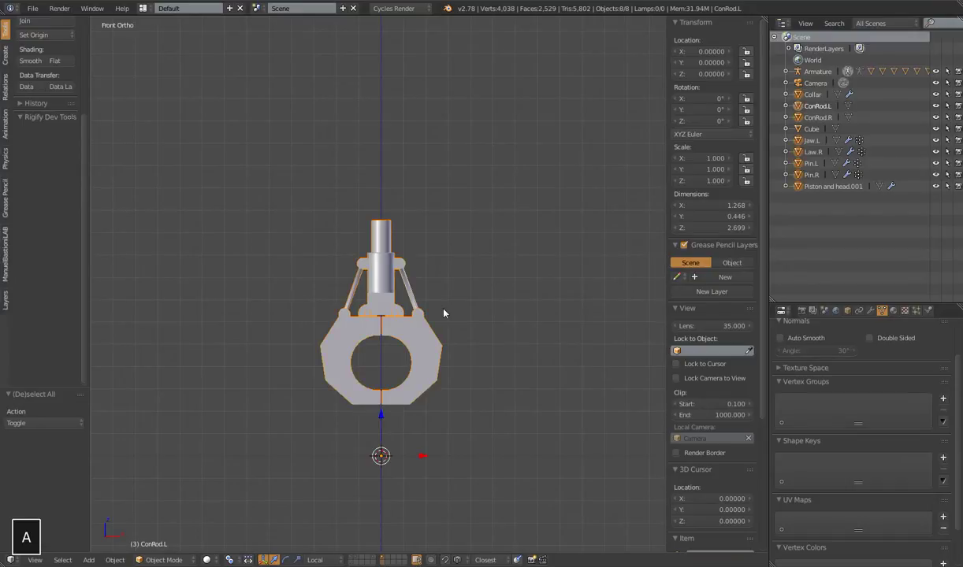
key("alt+p")
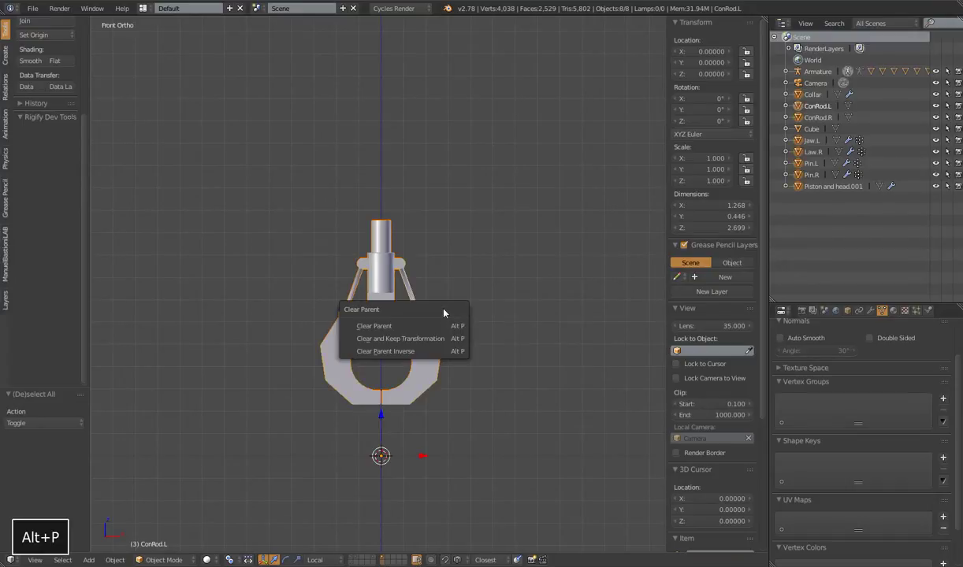
left_click(392, 339)
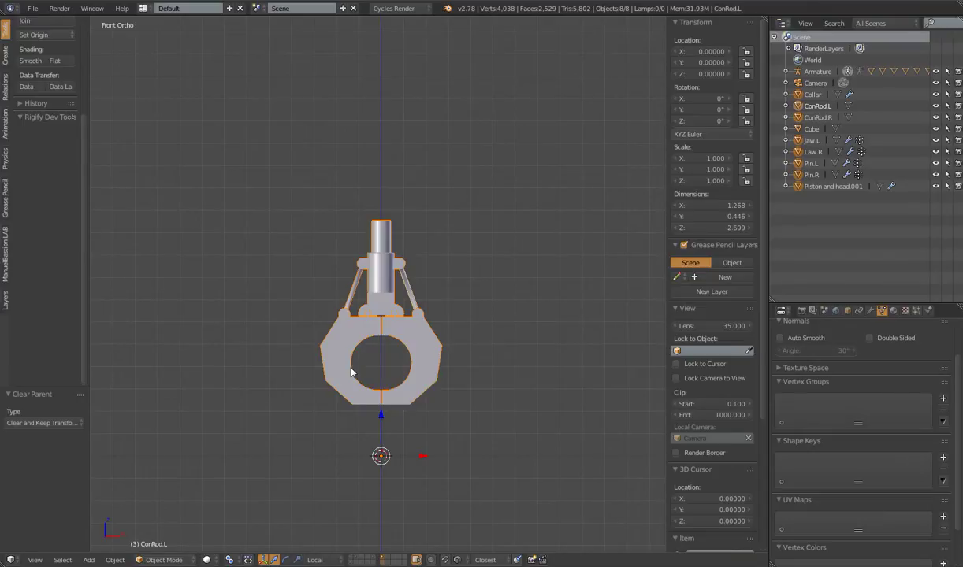
Step: Check the connecting rod ConRod.R for existing object constraints
left_click(115, 560)
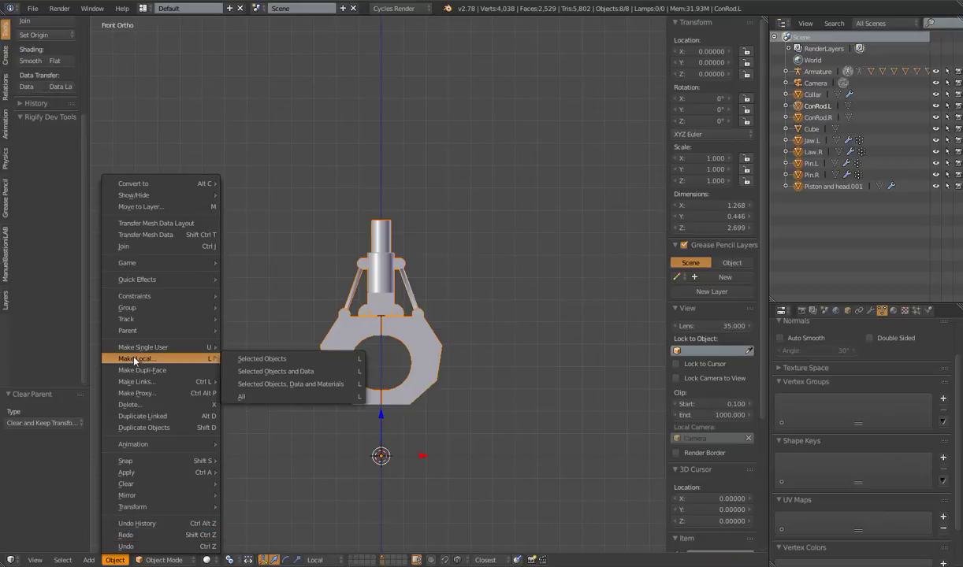
mouse_move(155, 324)
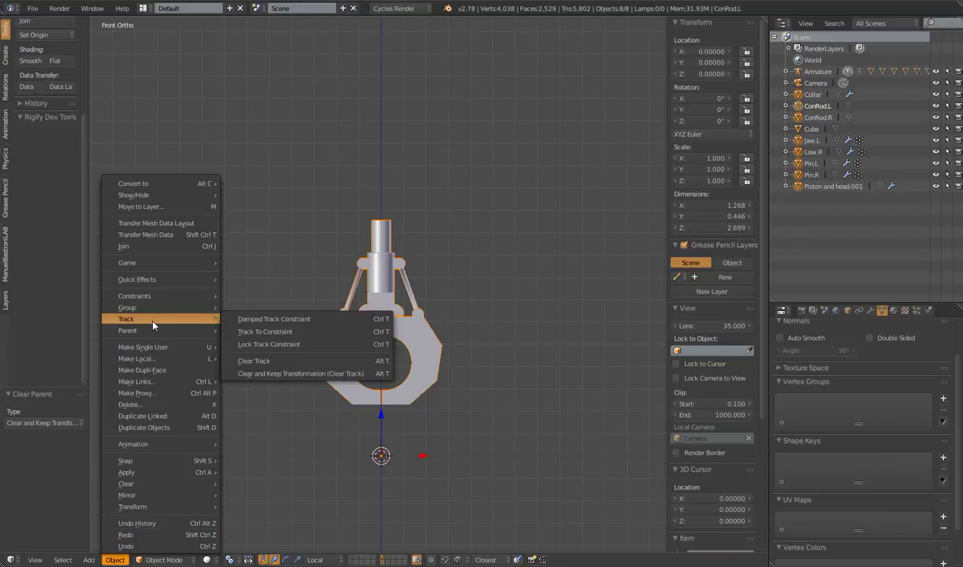
mouse_move(159, 300)
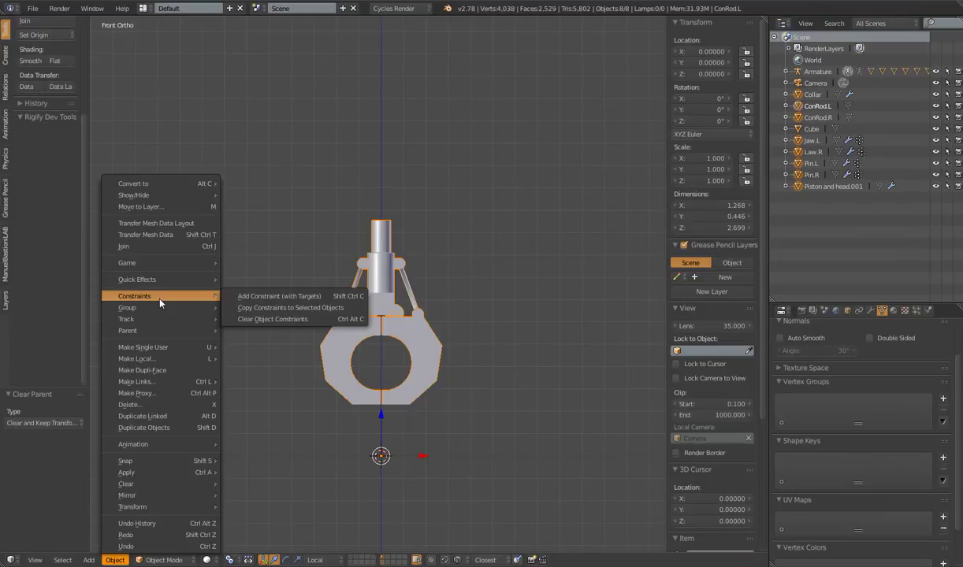
right_click(380, 273)
right_click(383, 234)
right_click(402, 281)
right_click(387, 289)
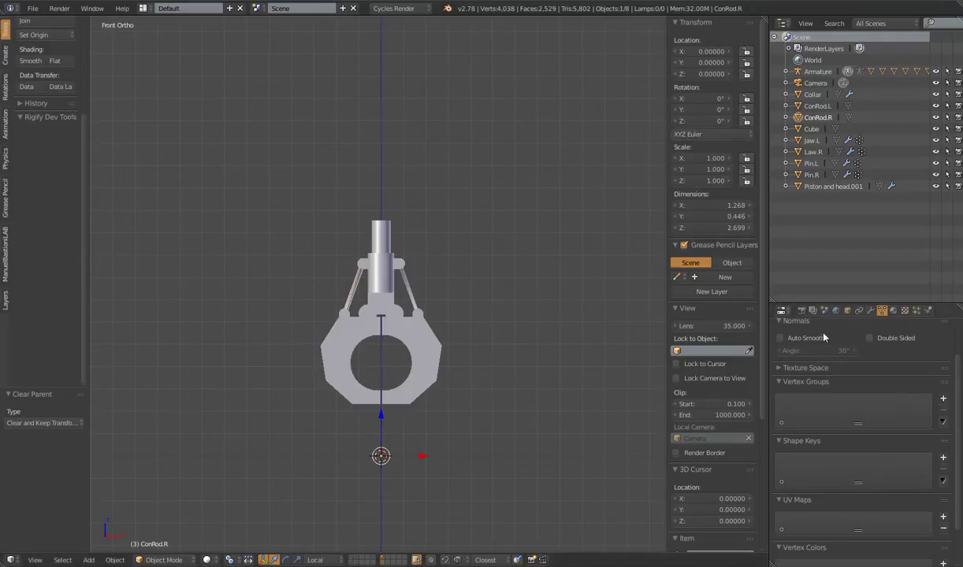
left_click(858, 311)
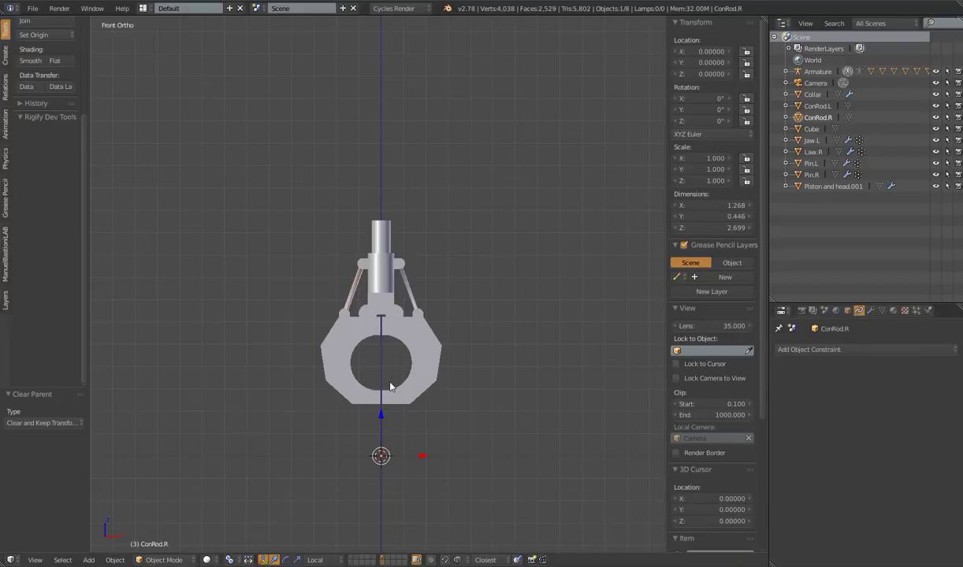
Step: With all claw parts selected, look at the available object constraint commands, and check the constraints of Jaw.L
key("a")
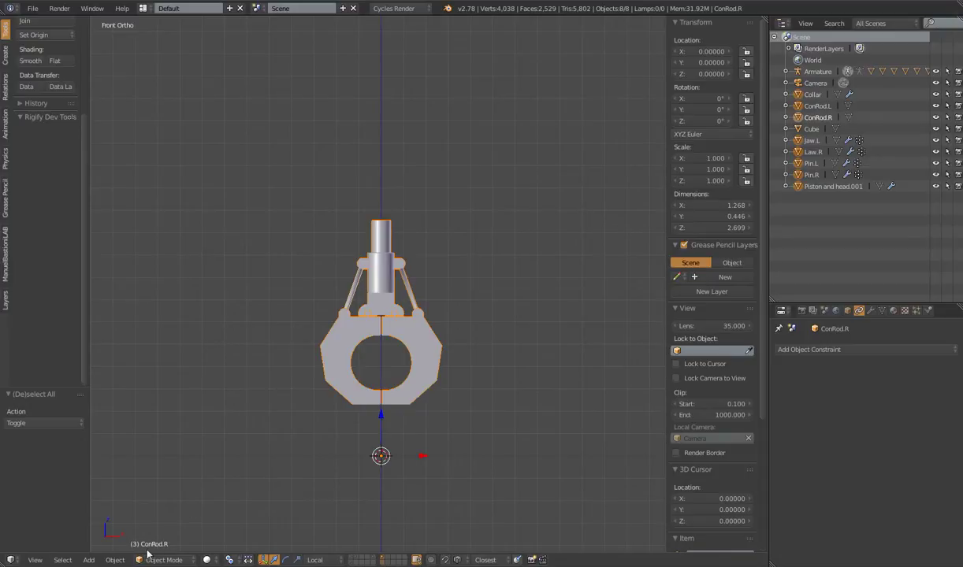
left_click(115, 559)
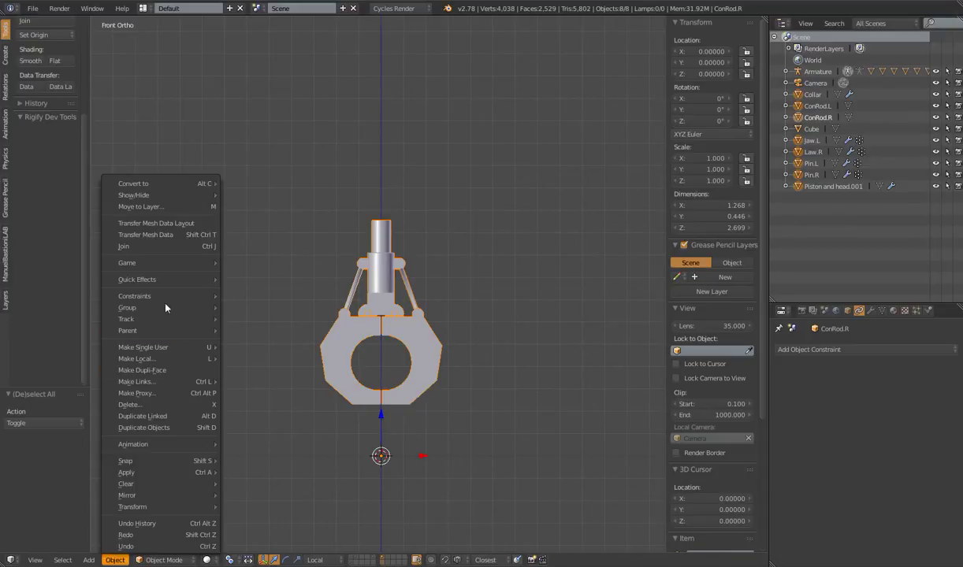
mouse_move(162, 296)
left_click(265, 306)
right_click(436, 347)
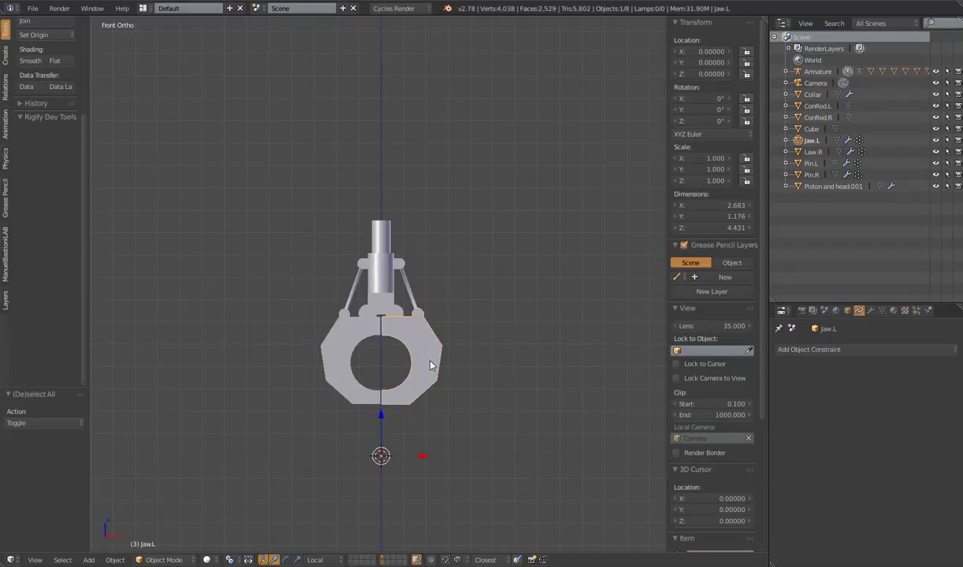
Step: Apply the location, rotation and scale of all claw parts
key("a")
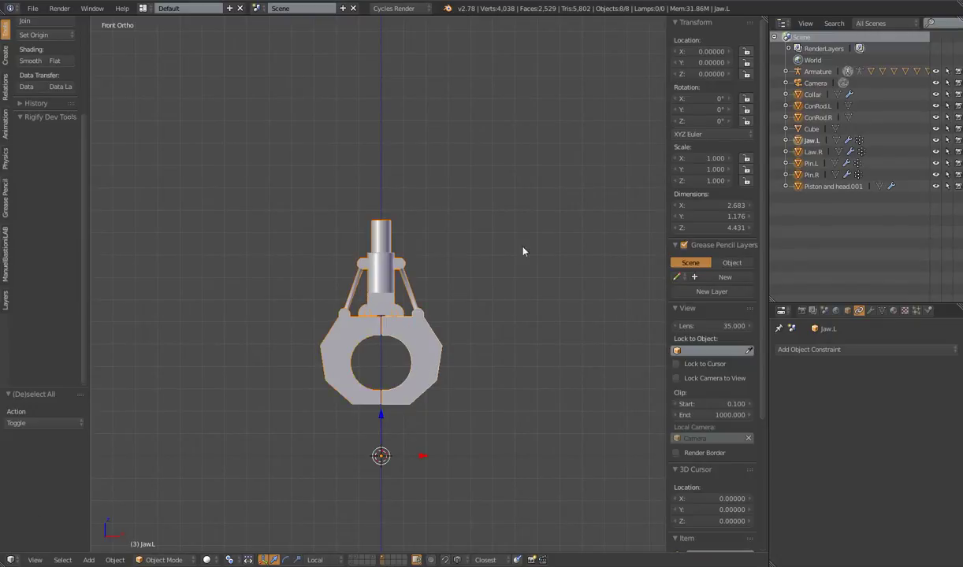
key("ctrl+a")
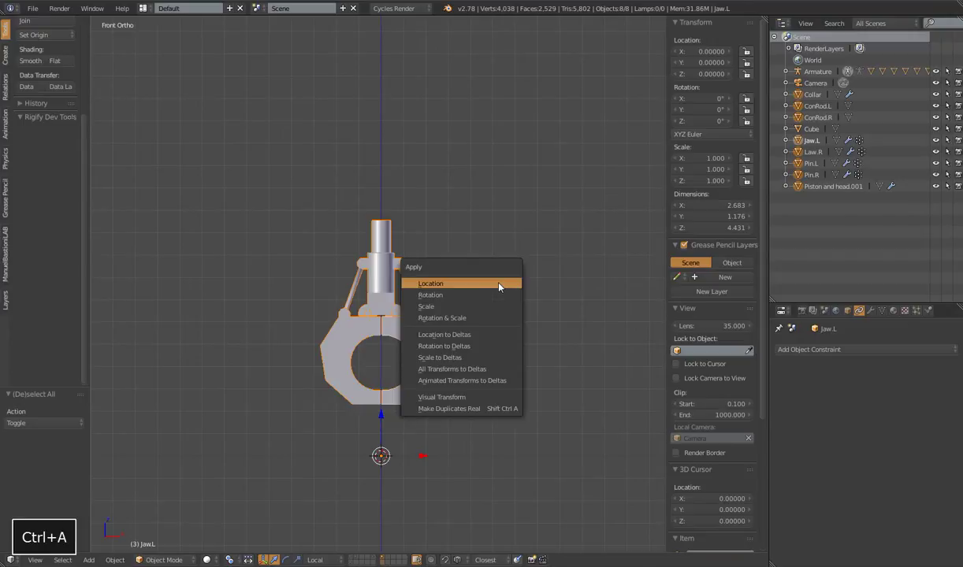
left_click(499, 286)
left_click(9, 426)
left_click(9, 439)
right_click(338, 362)
right_click(408, 360)
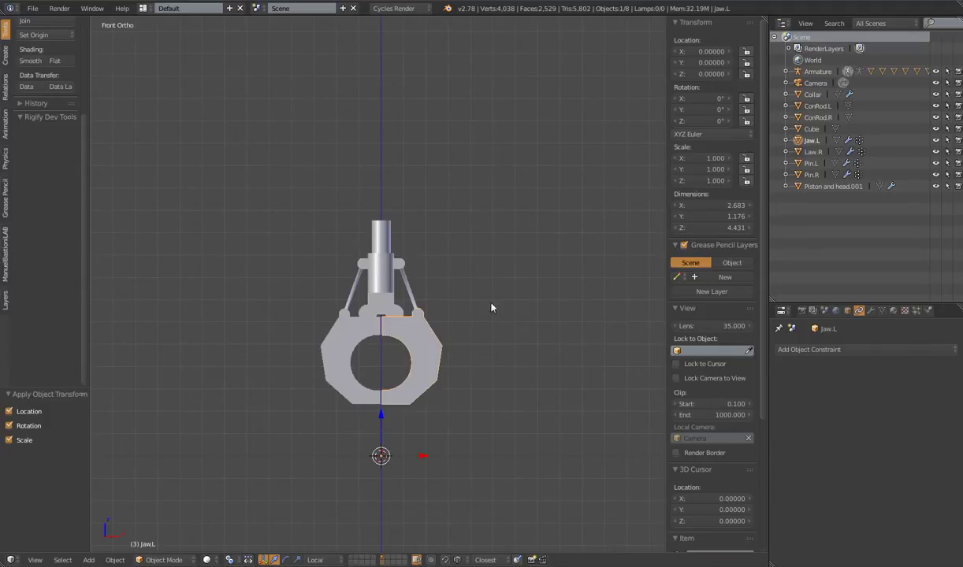
key("g")
key("Escape")
Step: Add a single-bone armature at the 3D cursor on the origin and rename the armature object ClawRig
key("shift+a")
mouse_move(331, 453)
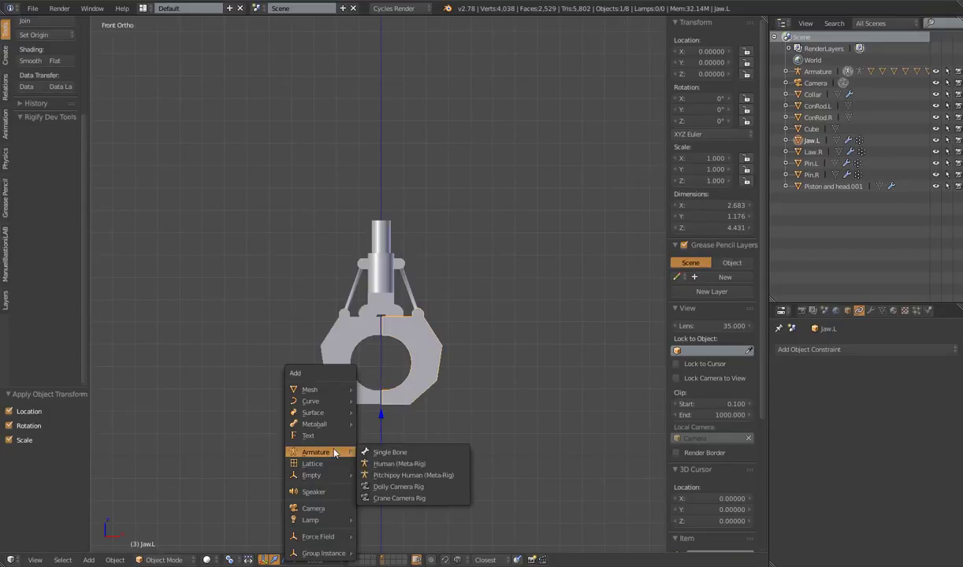
left_click(436, 451)
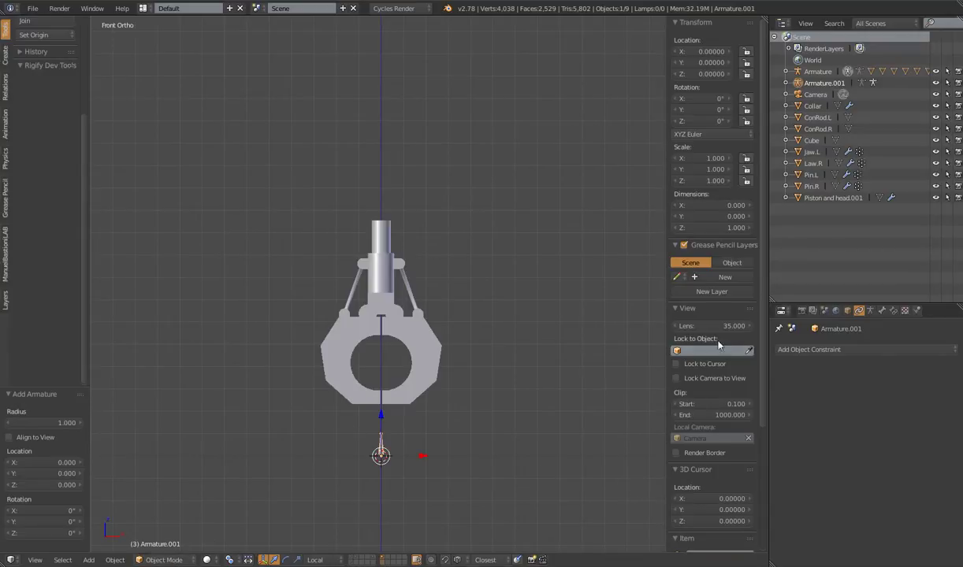
left_click_drag(762, 339, 768, 413)
left_click(726, 467)
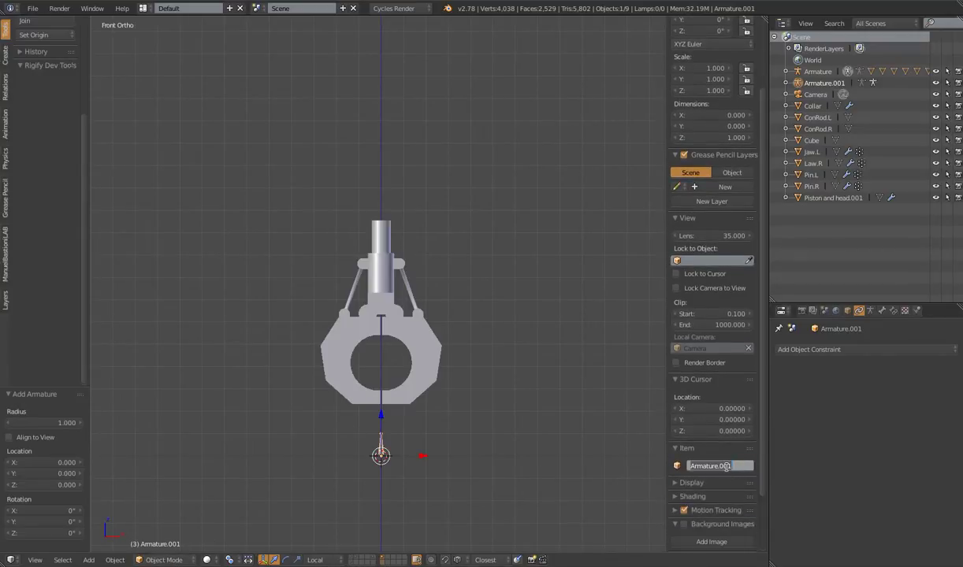
type("ClawRig")
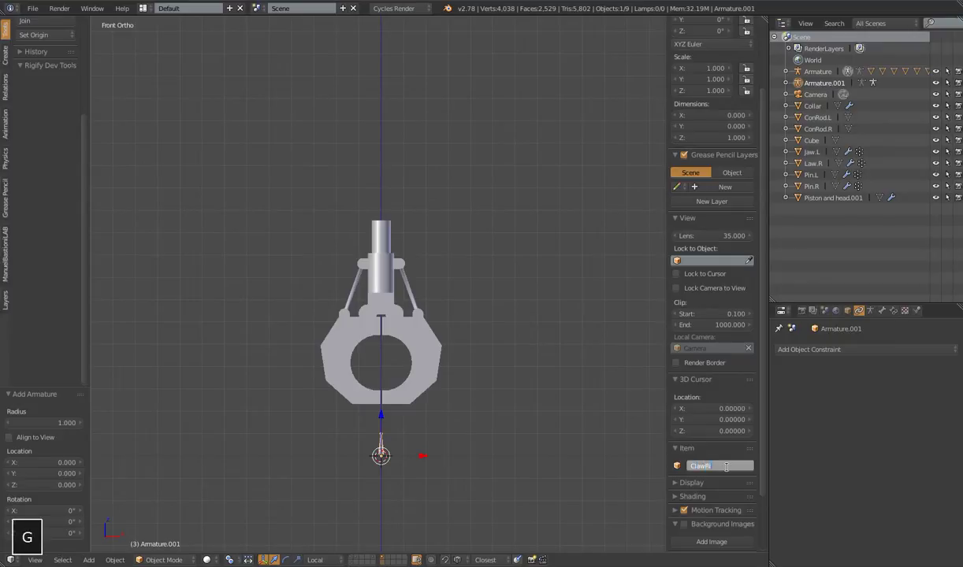
key("Return")
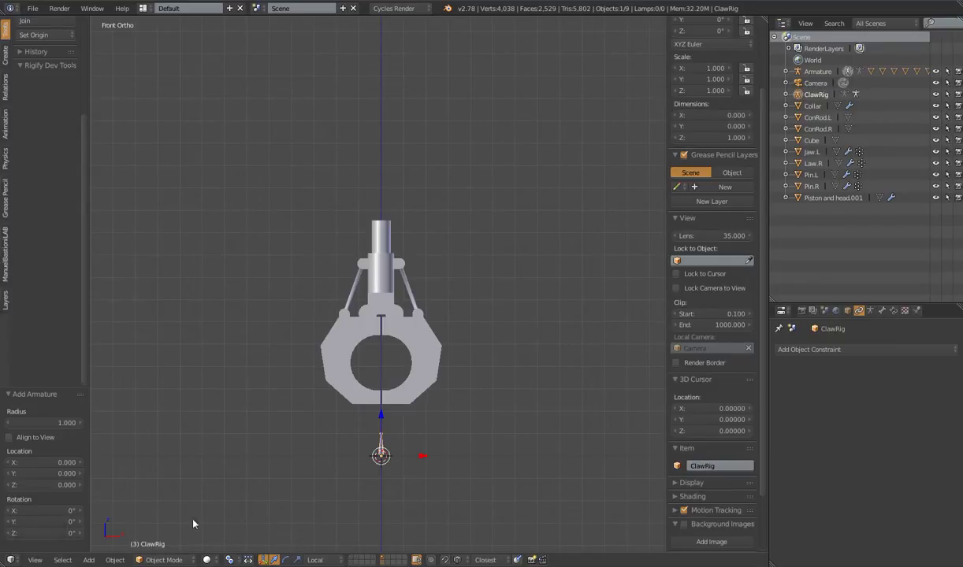
Step: Edit the ClawRig armature and rename its single bone Root
left_click(164, 560)
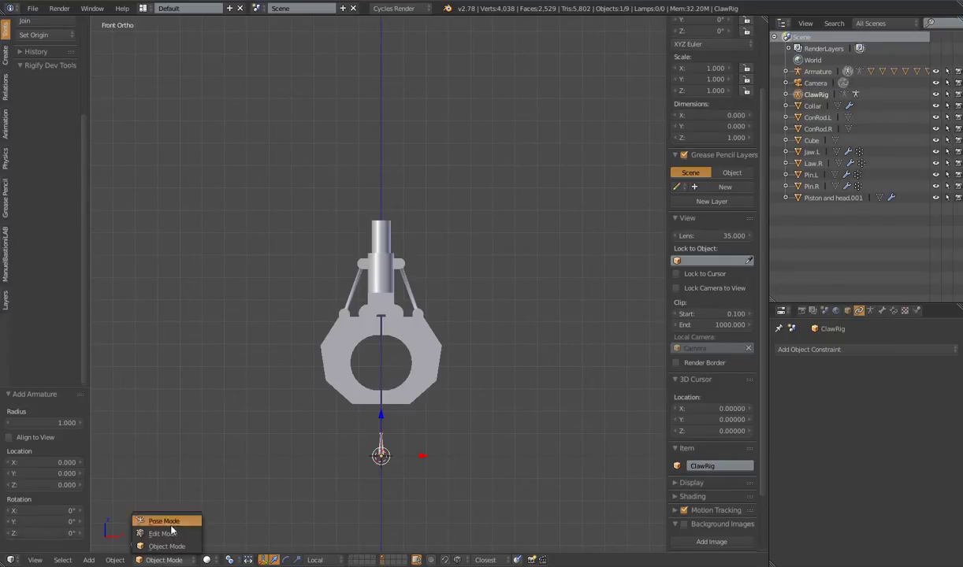
left_click(165, 511)
middle_click_drag(426, 441, 396, 359, "shift")
key("1")
key("3")
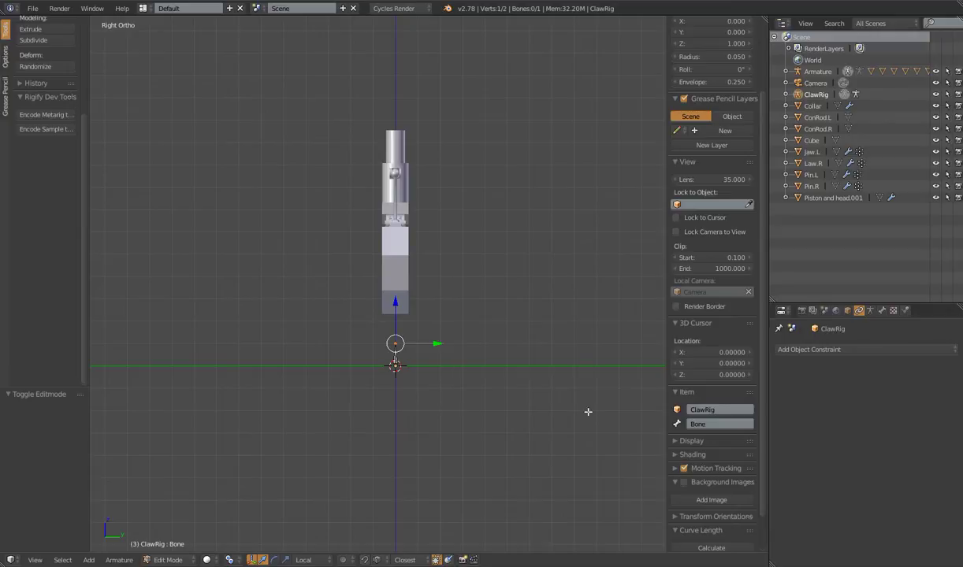
left_click(713, 424)
type("Root")
key("Return")
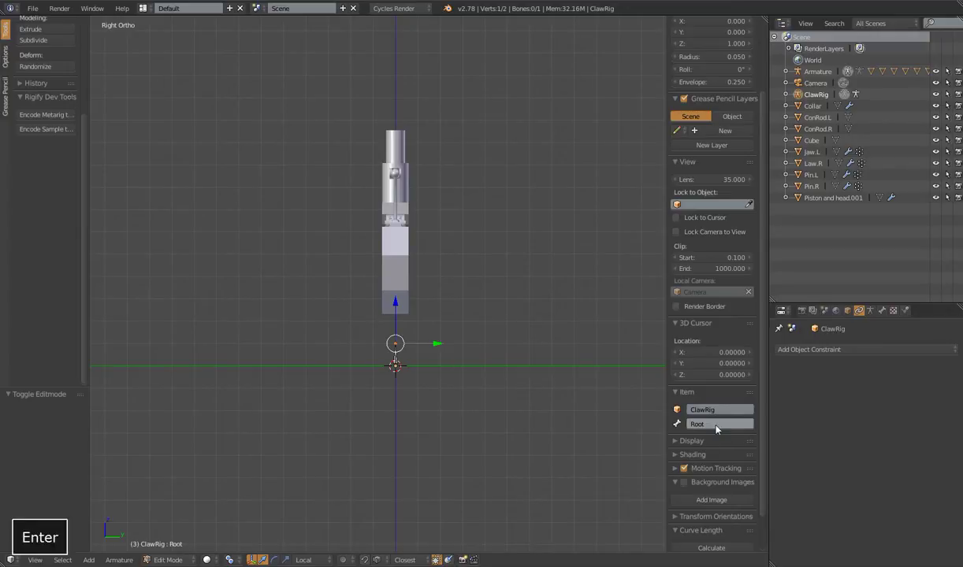
Step: Rotate the Root bone's tip -90° about the X axis so the bone lies flat along Y
scroll(377, 408, "up", 4)
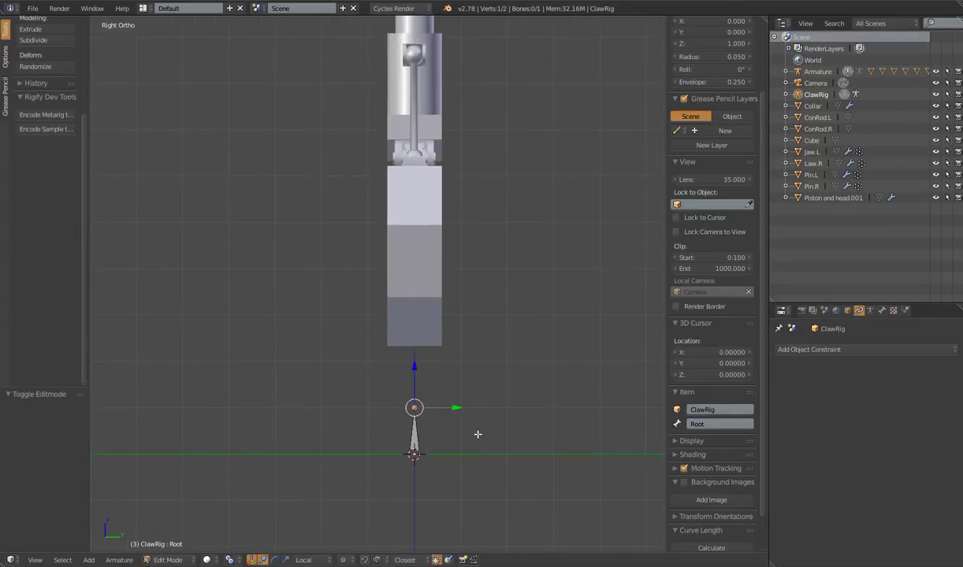
key("r")
key("x")
key("9")
key("0")
key("Return")
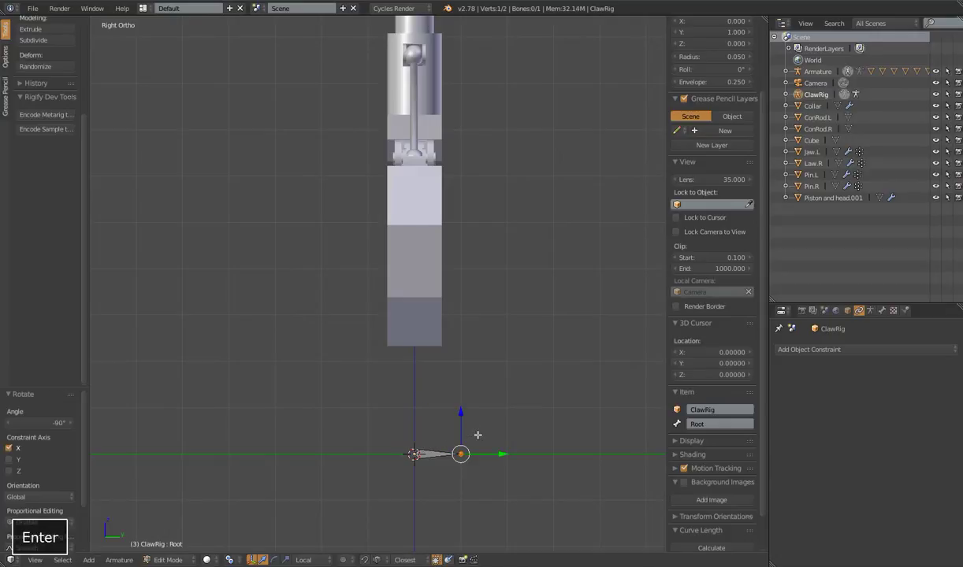
middle_click_drag(471, 425, 505, 449)
scroll(505, 449, "down", 2)
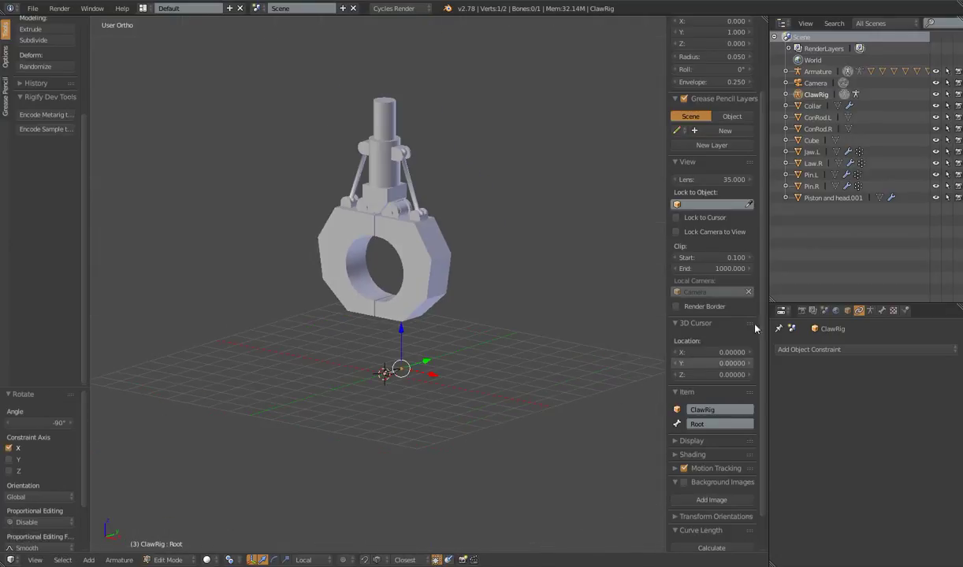
Step: Enable Axes and X-Ray in the display settings of the ClawRig armature
left_click(869, 310)
left_click(780, 465)
left_click(870, 466)
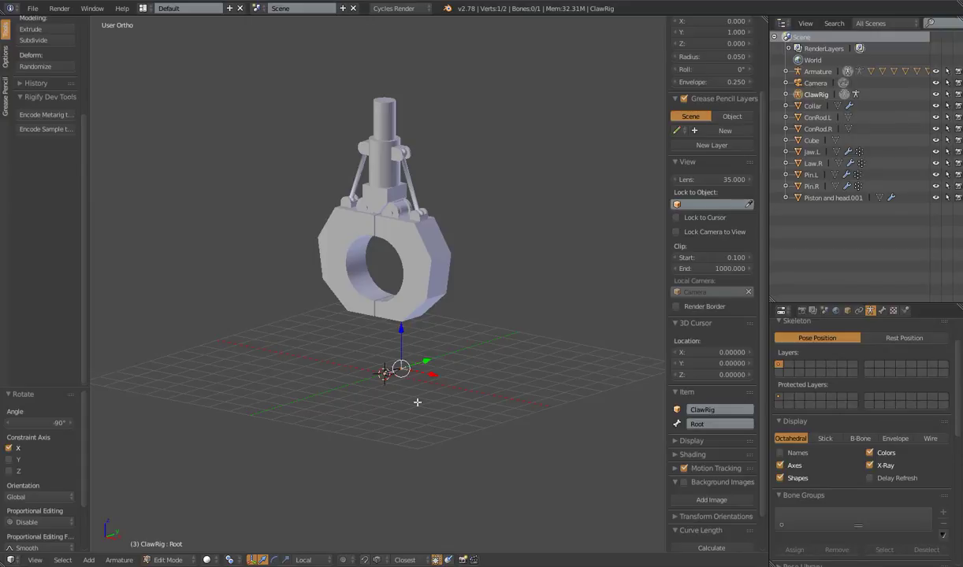
Step: Lengthen the Root bone by moving its tip about 2.85 units along the Y axis
scroll(416, 405, "up", 3)
right_click(405, 431)
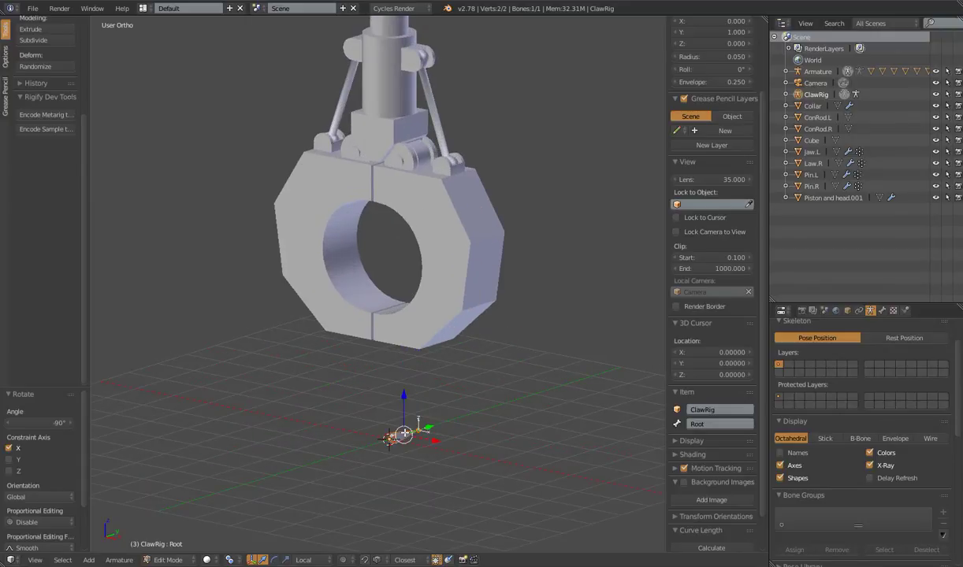
key("g")
key("Escape")
middle_click_drag(441, 367, 406, 410)
right_click(436, 396)
key("g")
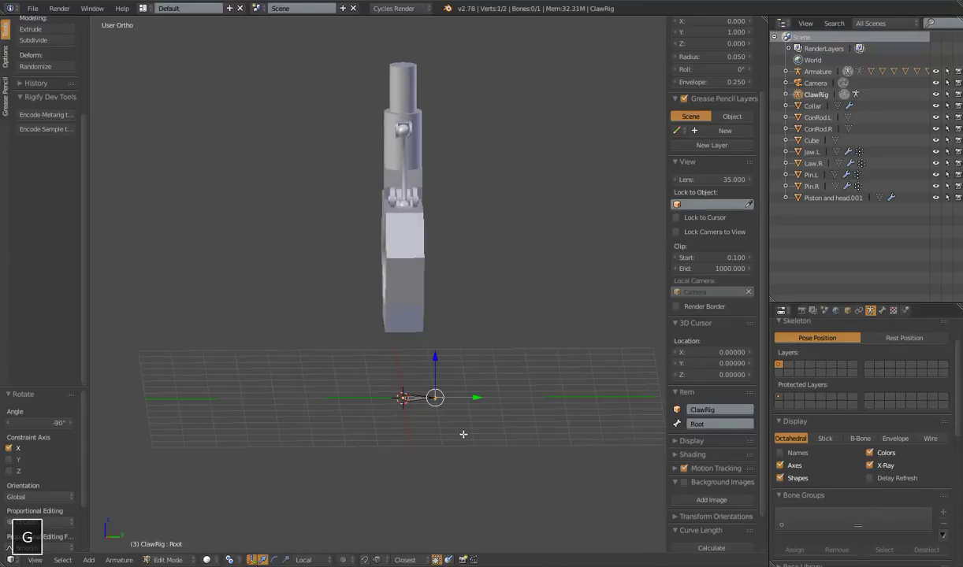
key("y")
left_click(555, 441)
mouse_move(461, 391)
middle_mouse_down()
mouse_move(378, 387)
mouse_move(469, 386)
middle_mouse_up()
middle_click_drag(420, 404, 426, 415)
scroll(425, 415, "up", 1)
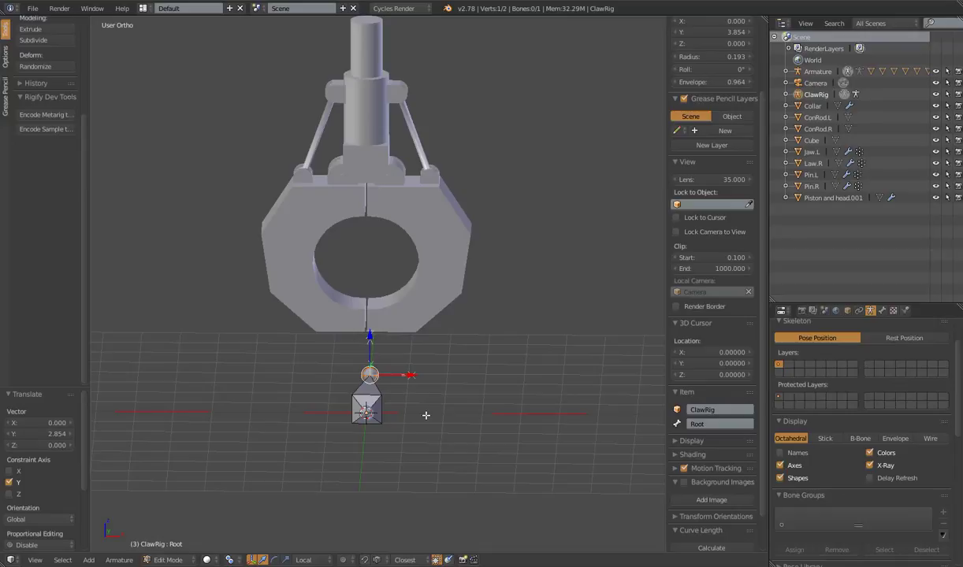
scroll(425, 416, "down", 3)
middle_click_drag(415, 380, 416, 422, "shift")
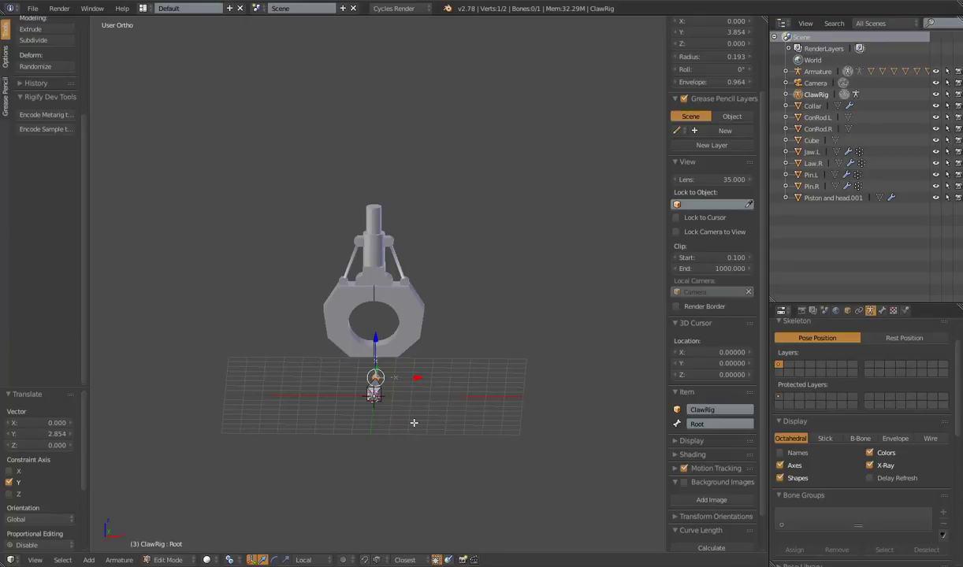
scroll(413, 423, "up", 3)
key("Tab")
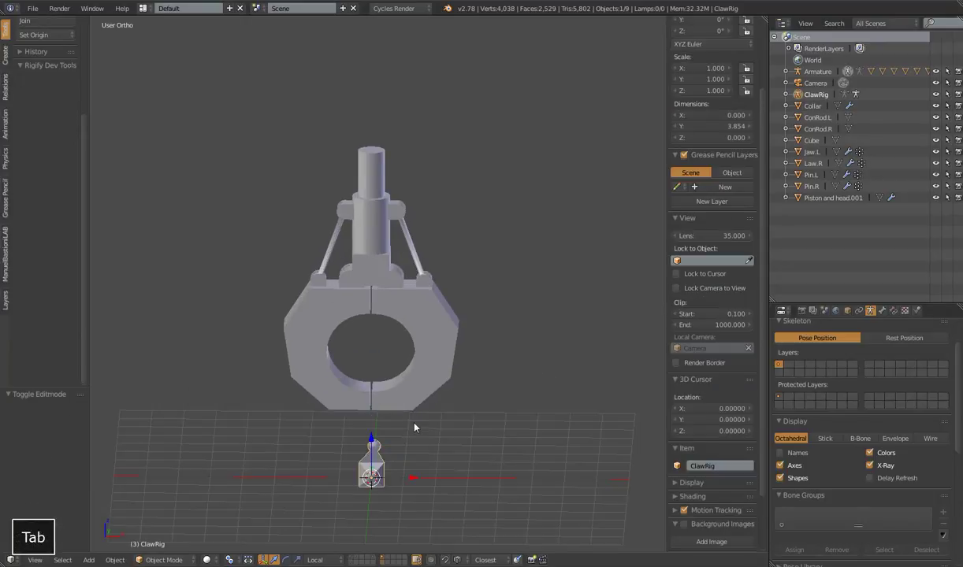
key("Tab")
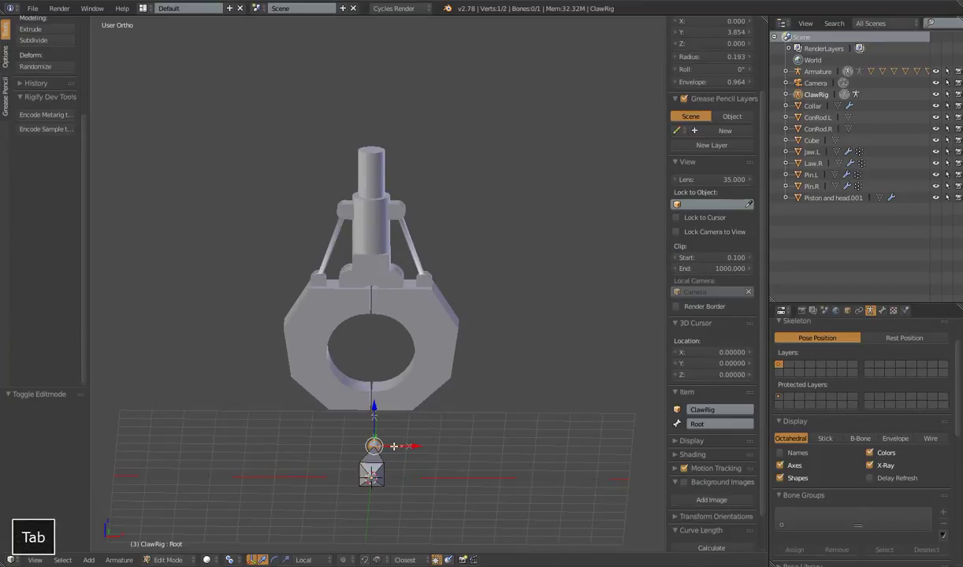
middle_click_drag(471, 299, 486, 404, "shift")
scroll(484, 402, "up", 3)
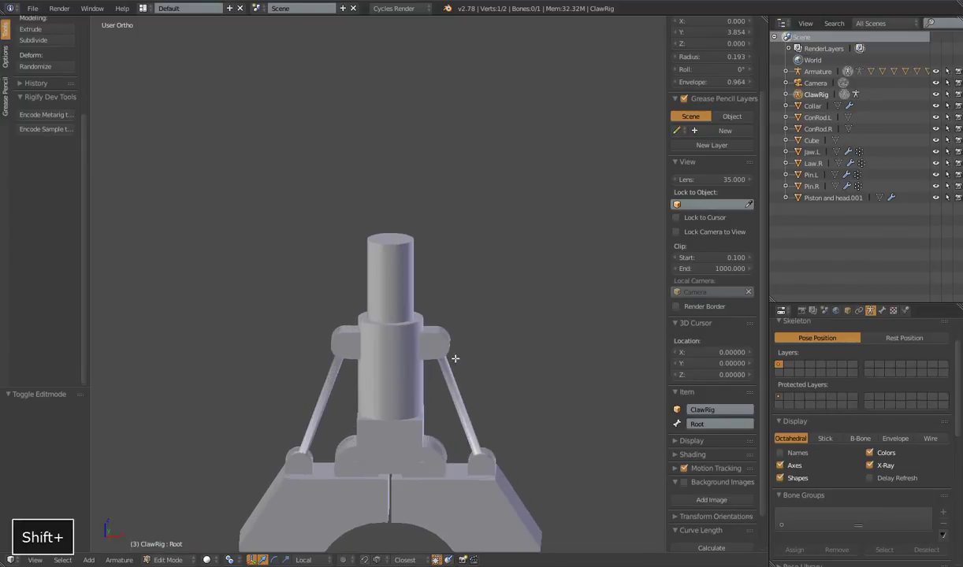
Step: Snap the 3D cursor to the centre of the top face of Piston and head.001
key("Tab")
right_click(395, 258)
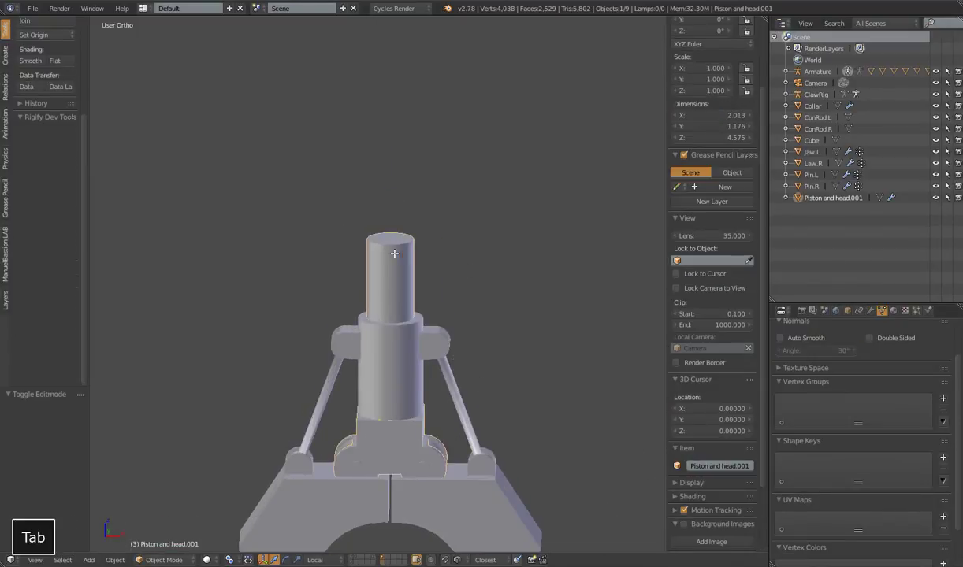
key("Tab")
scroll(394, 254, "up", 3)
scroll(389, 360, "down", 5)
scroll(389, 361, "down", 4)
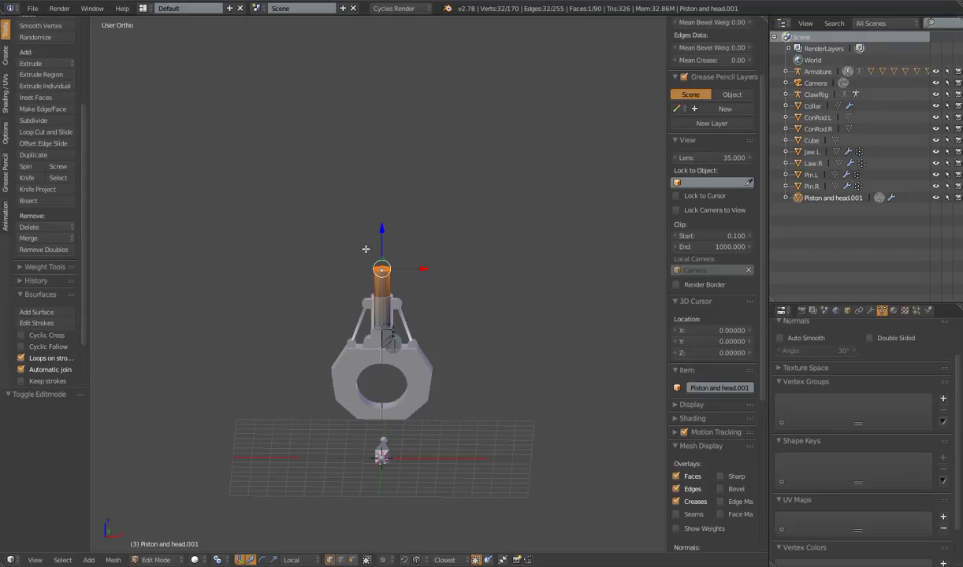
scroll(366, 249, "up", 8)
key("Tab")
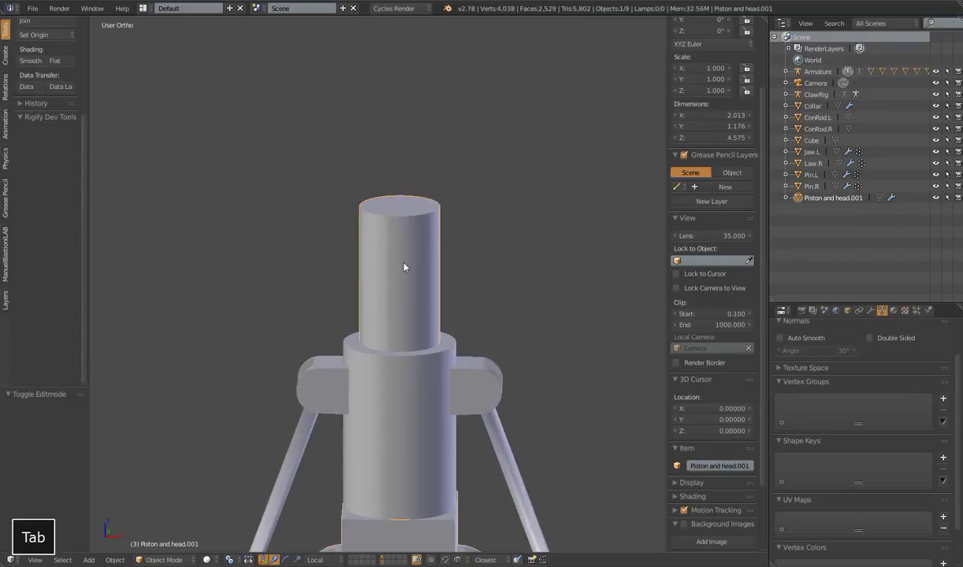
scroll(415, 417, "down", 4)
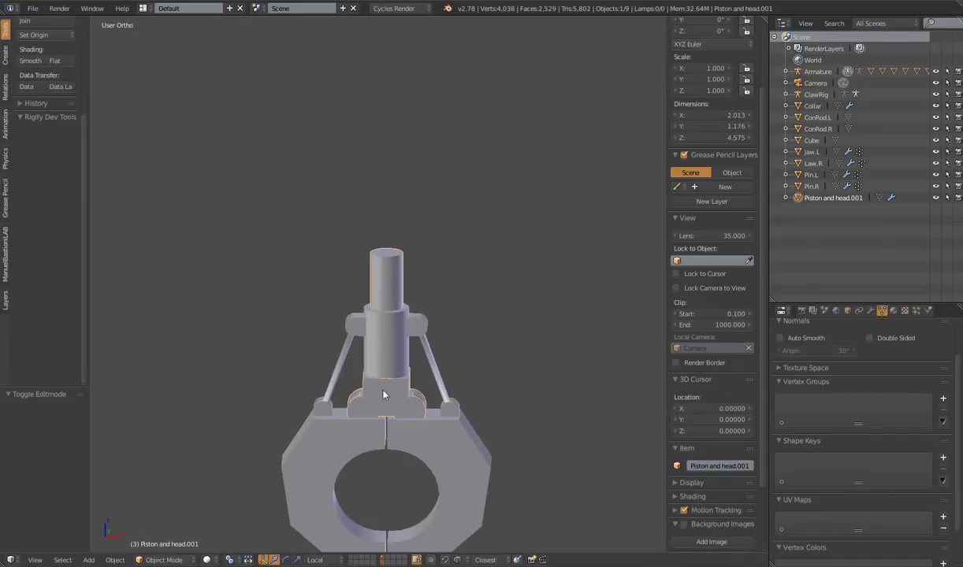
scroll(423, 280, "up", 4)
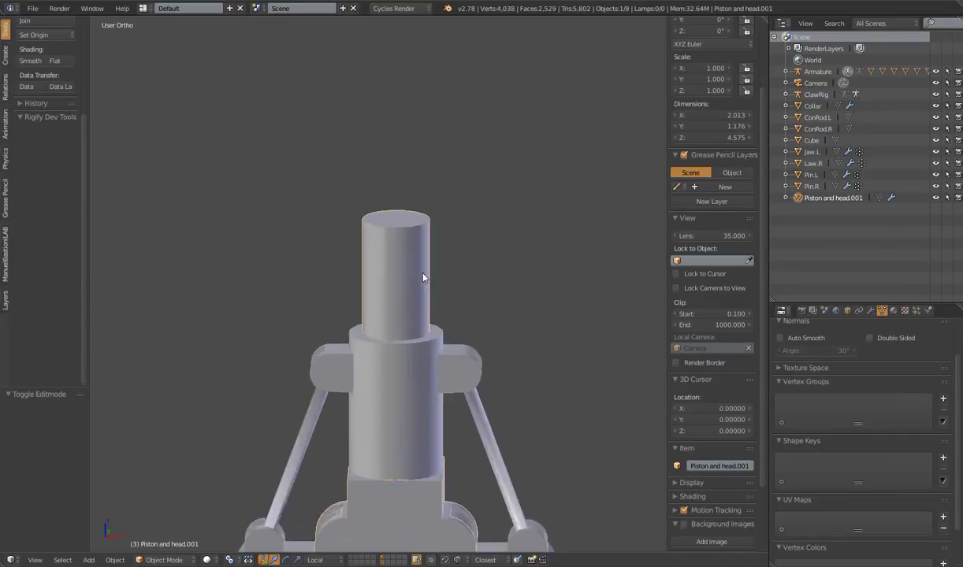
key("Tab")
right_click(395, 215, "alt")
right_click(394, 215, "alt")
key("shift+s")
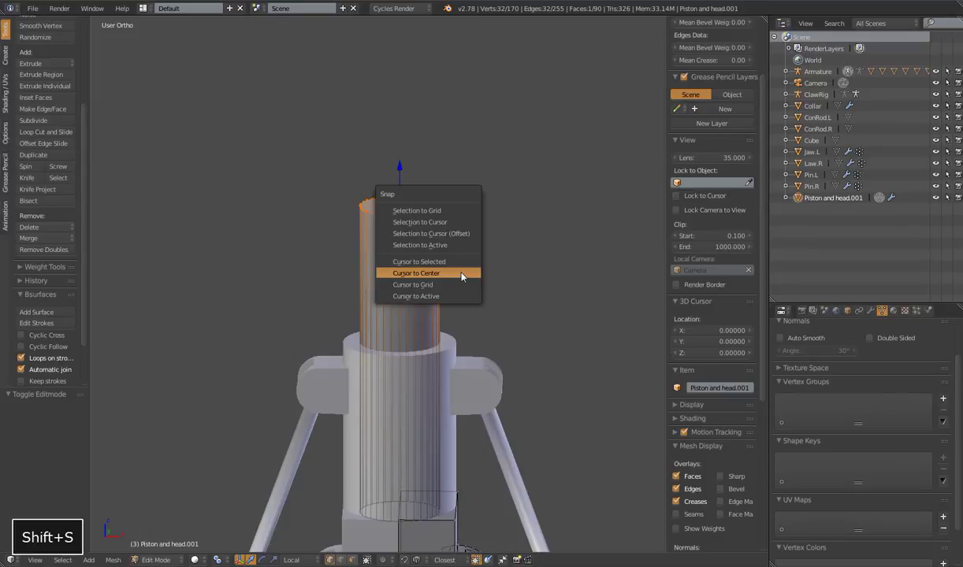
left_click(450, 262)
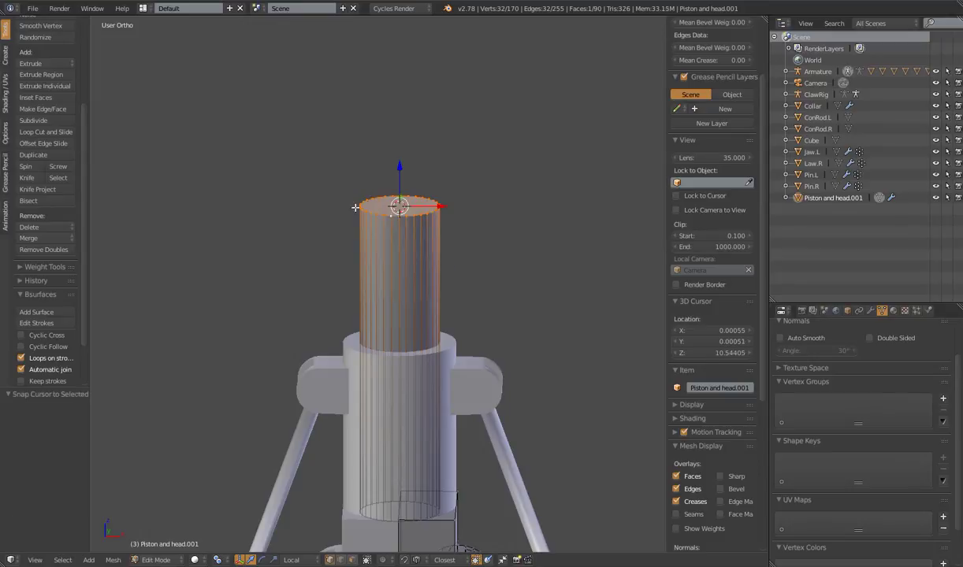
scroll(424, 248, "down", 7)
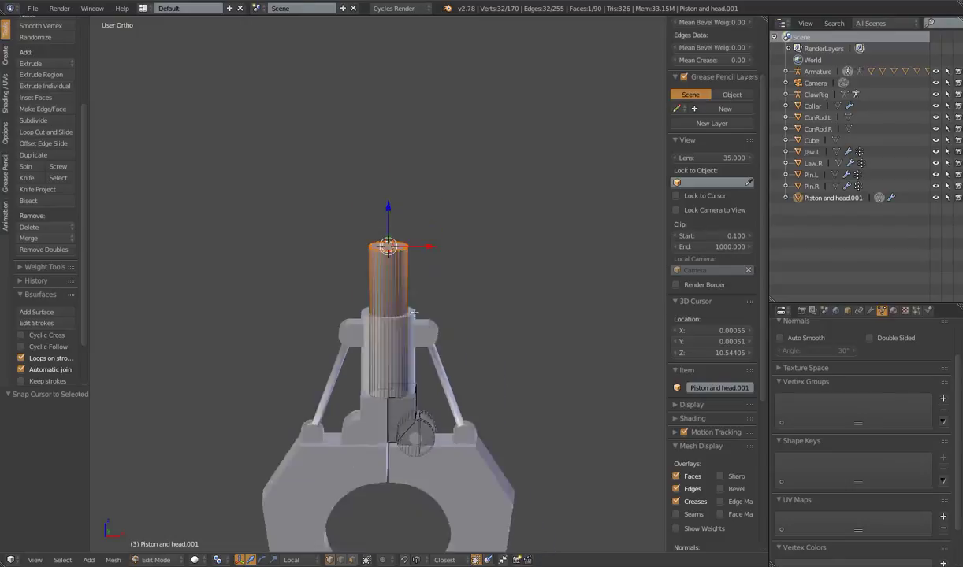
key("Tab")
Step: Add a second bone to the ClawRig armature at the 3D cursor on top of the piston
scroll(472, 394, "up", 1)
middle_click_drag(429, 335, 416, 200, "shift")
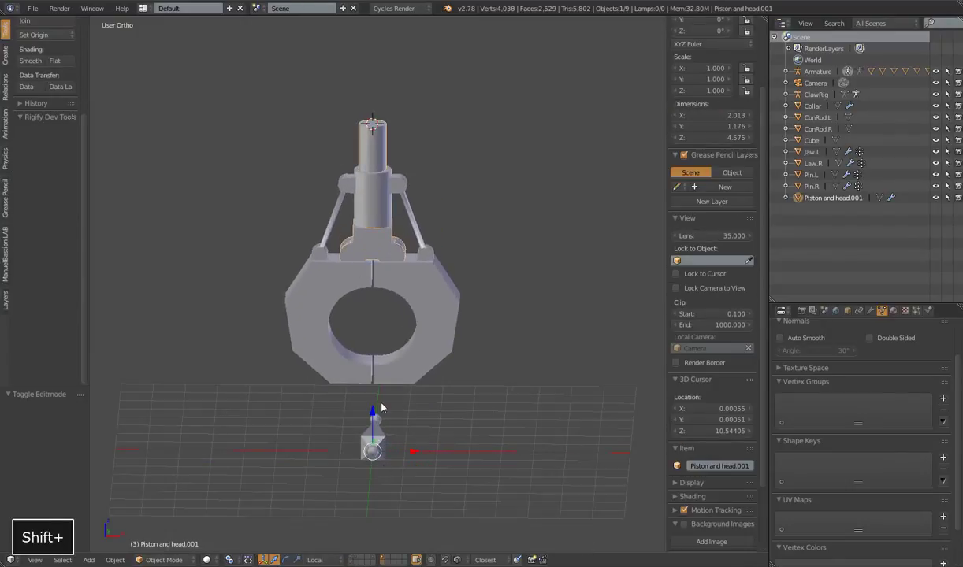
right_click(377, 440)
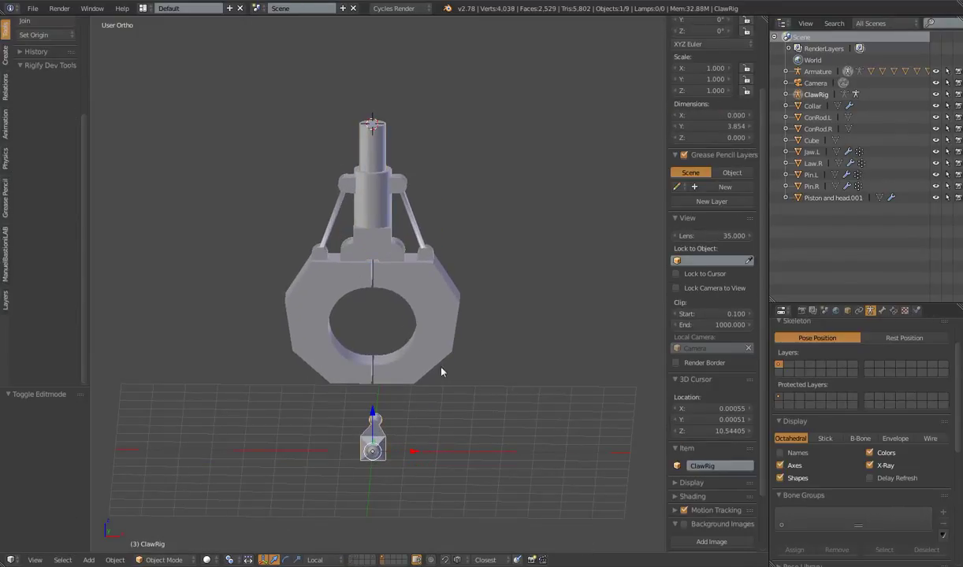
key("Tab")
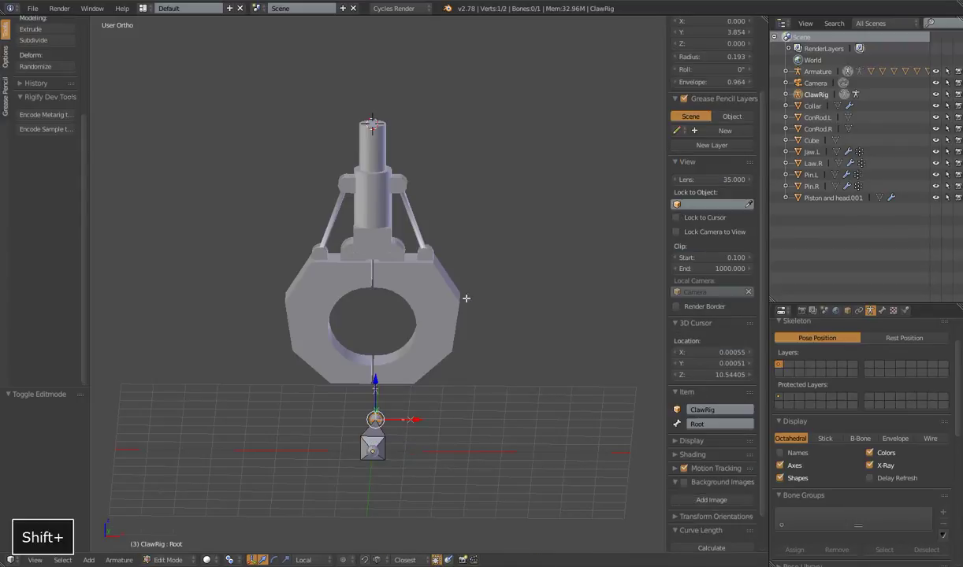
scroll(408, 239, "up", 2)
key("shift+a")
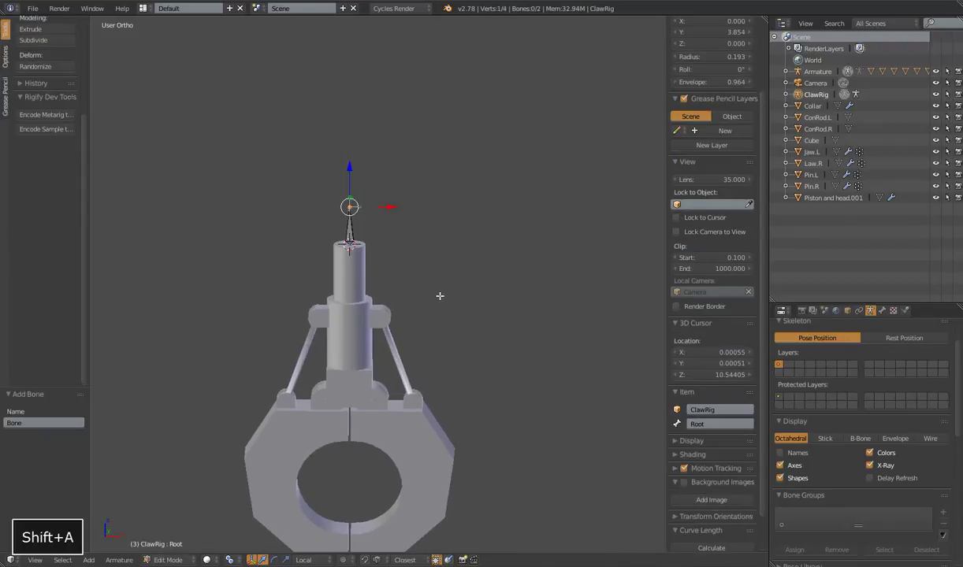
Step: Rotate the new bone's tip -90° about the X axis so it lies horizontally along Y
scroll(461, 282, "up", 4)
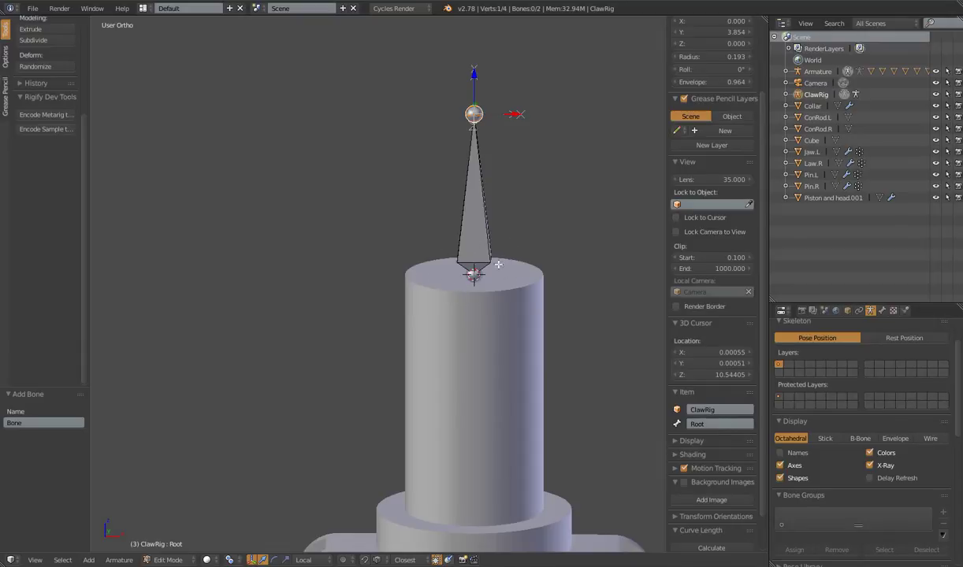
scroll(453, 331, "down", 6)
middle_click_drag(450, 347, 399, 323)
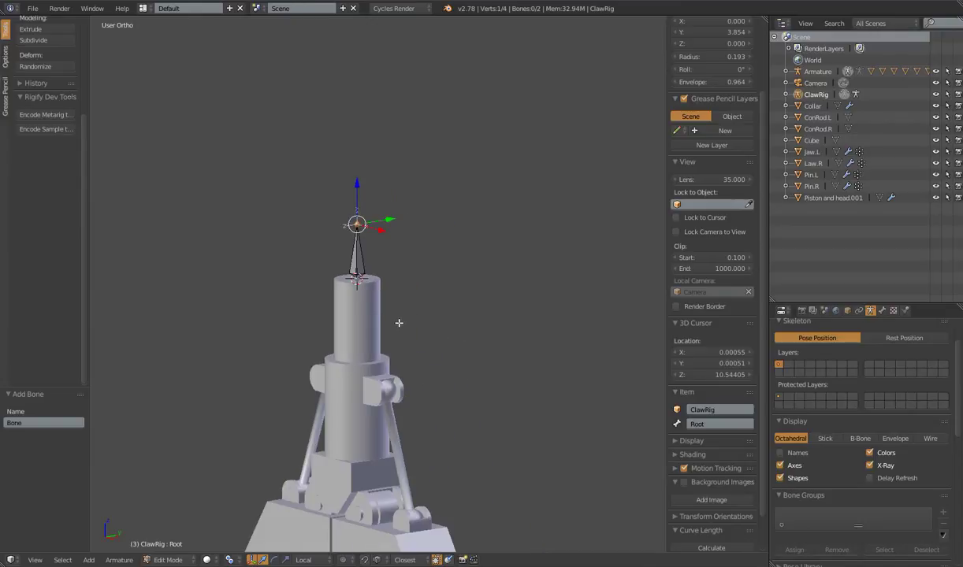
key("1")
key("3")
key("KP_3")
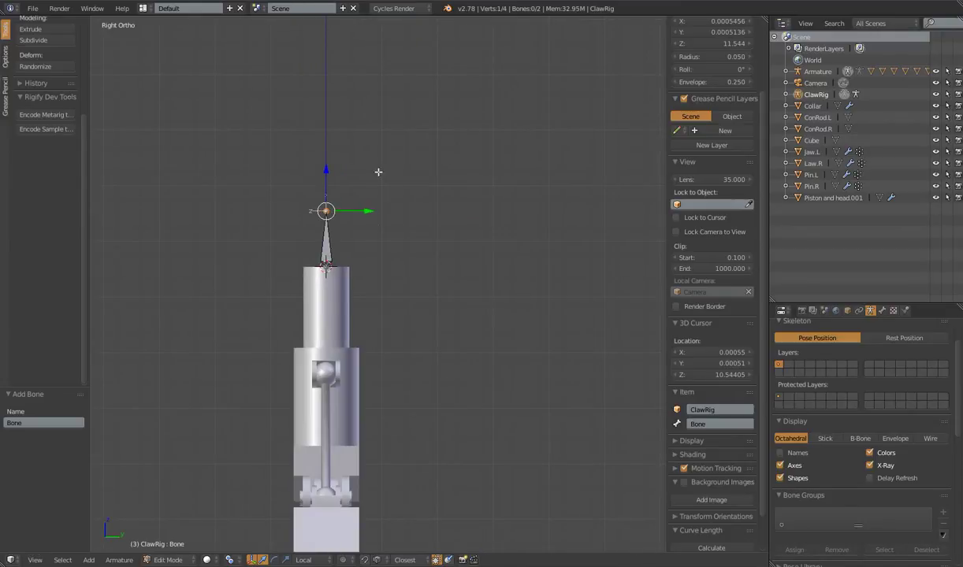
key("r")
key("x")
key("minus")
key("9")
key("0")
key("Return")
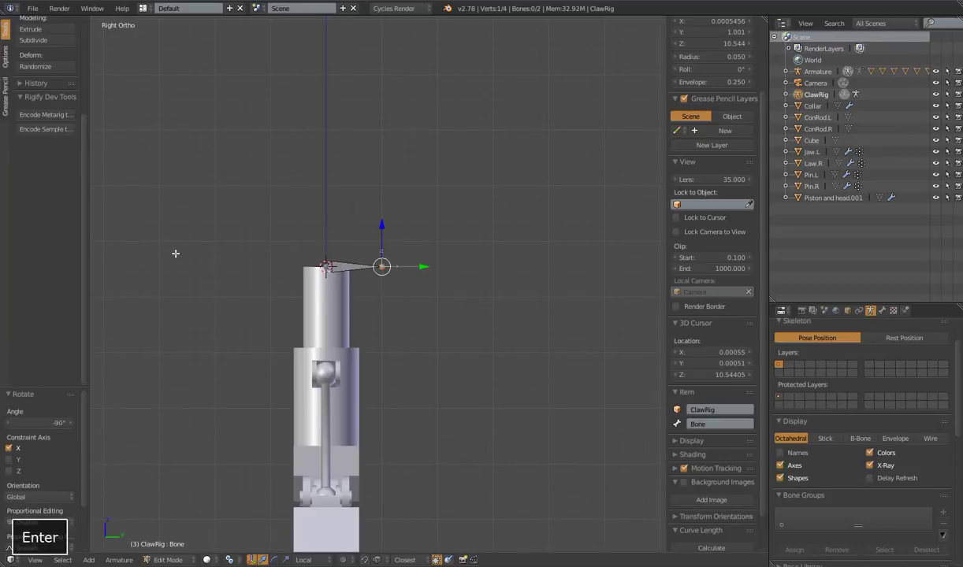
Step: Rename the bone at the top of the piston ClawMain
middle_click_drag(322, 274, 407, 356)
scroll(407, 382, "down", 4)
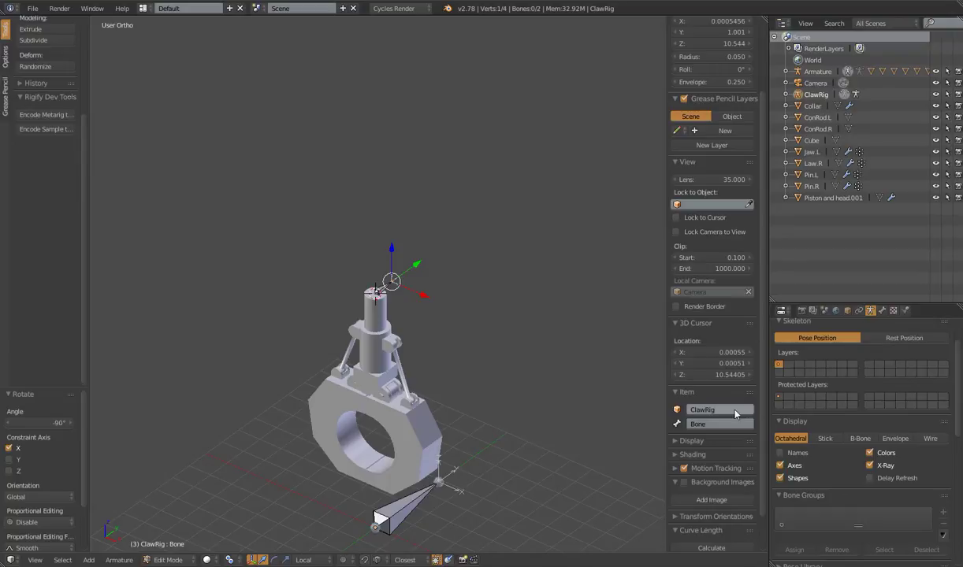
right_click(366, 278)
left_click(705, 423)
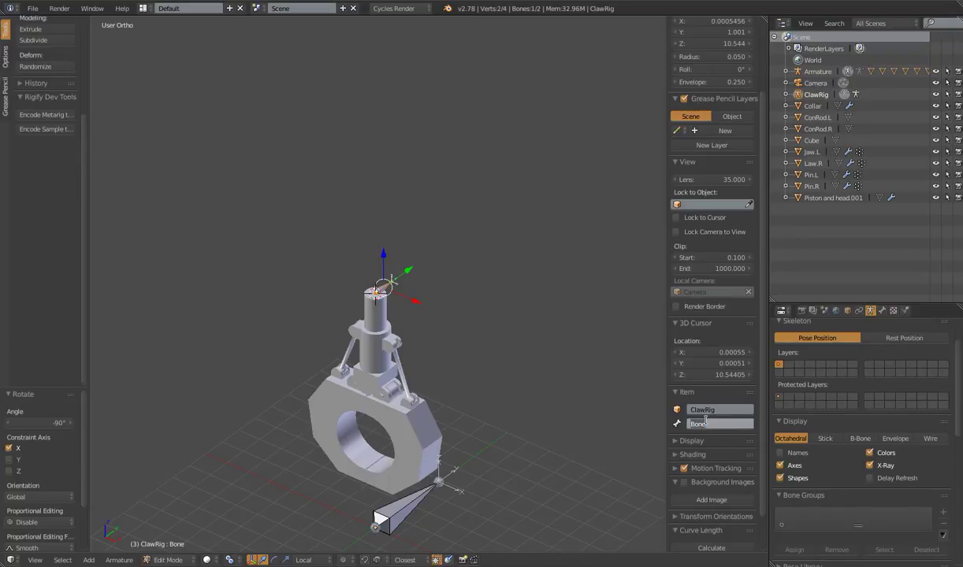
type("Claw")
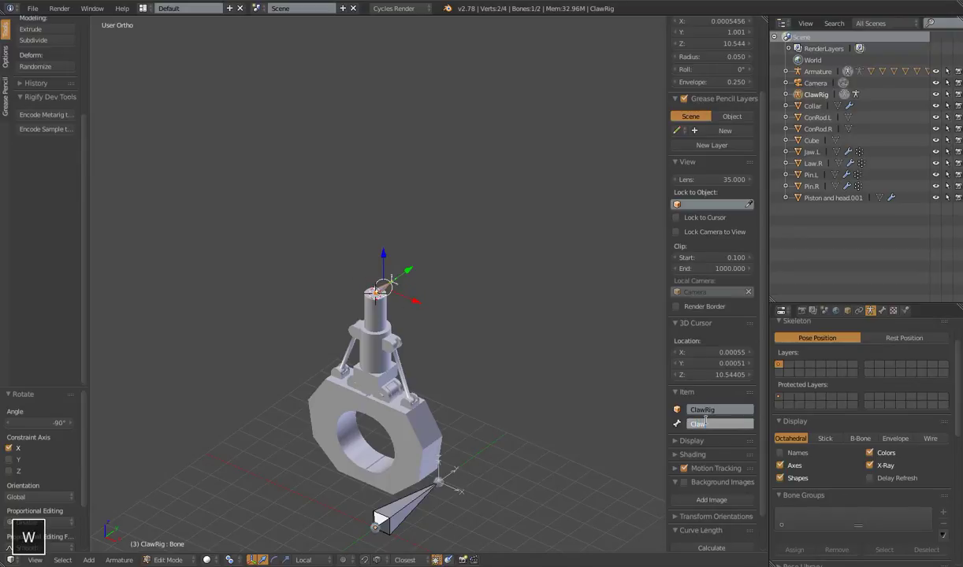
type("Main")
key("Return")
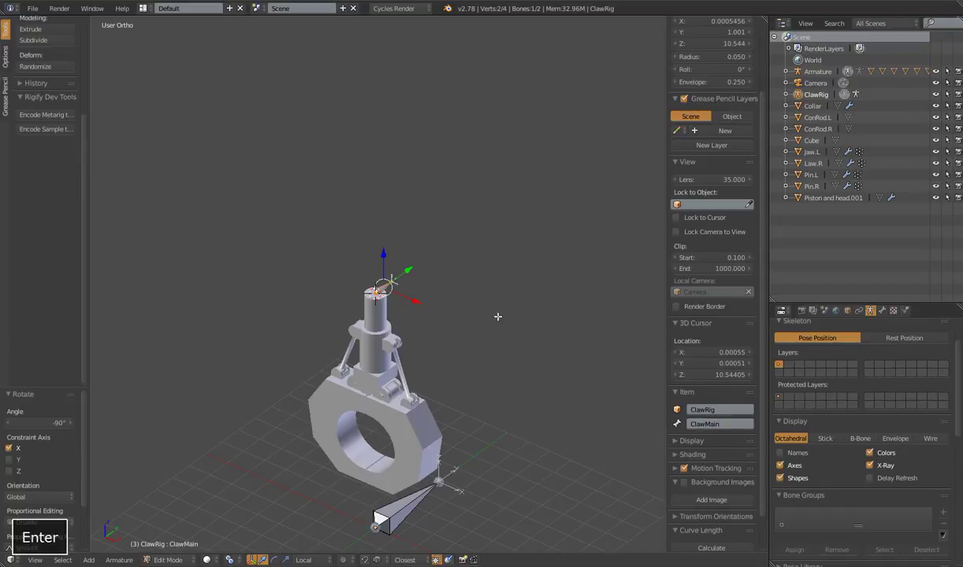
Step: Parent the ClawMain bone to the Root bone with Keep Offset
scroll(426, 312, "down", 5, "shift")
right_click(380, 337, "shift")
right_click(367, 123)
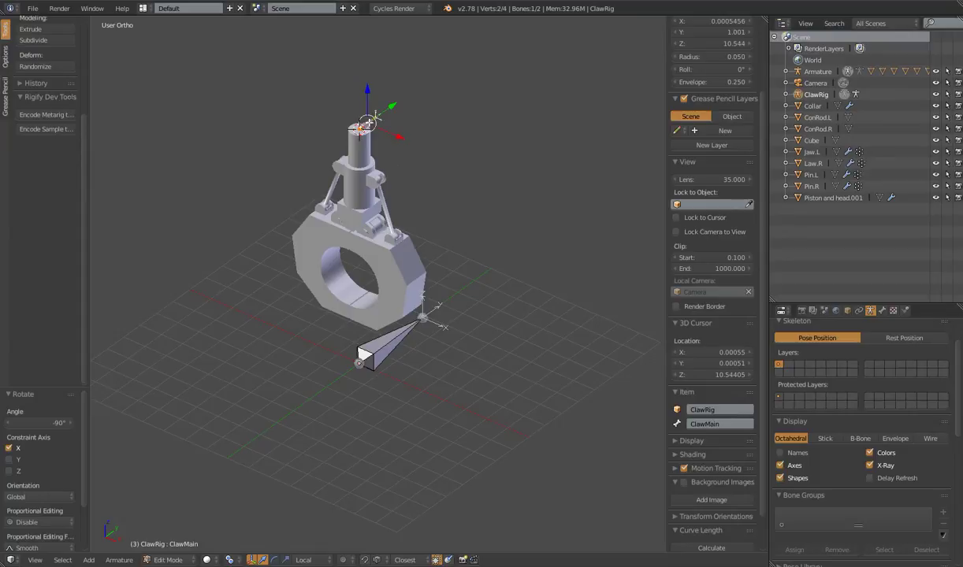
right_click(396, 347)
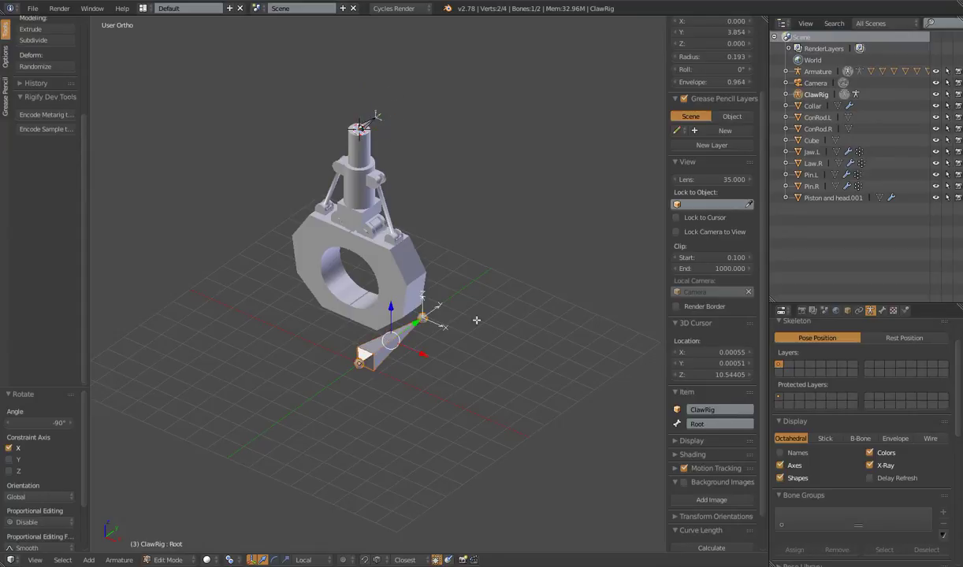
right_click(369, 118)
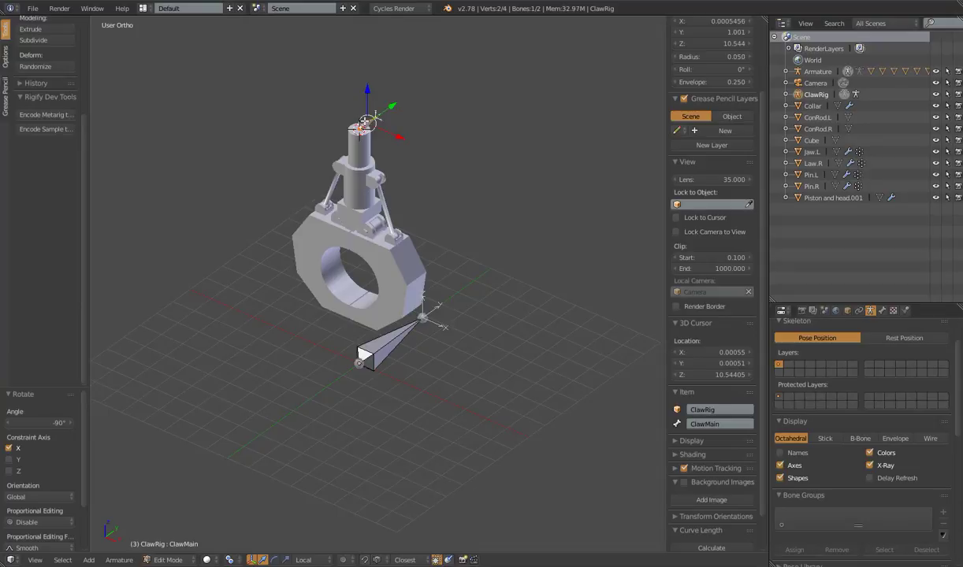
right_click(392, 342, "shift")
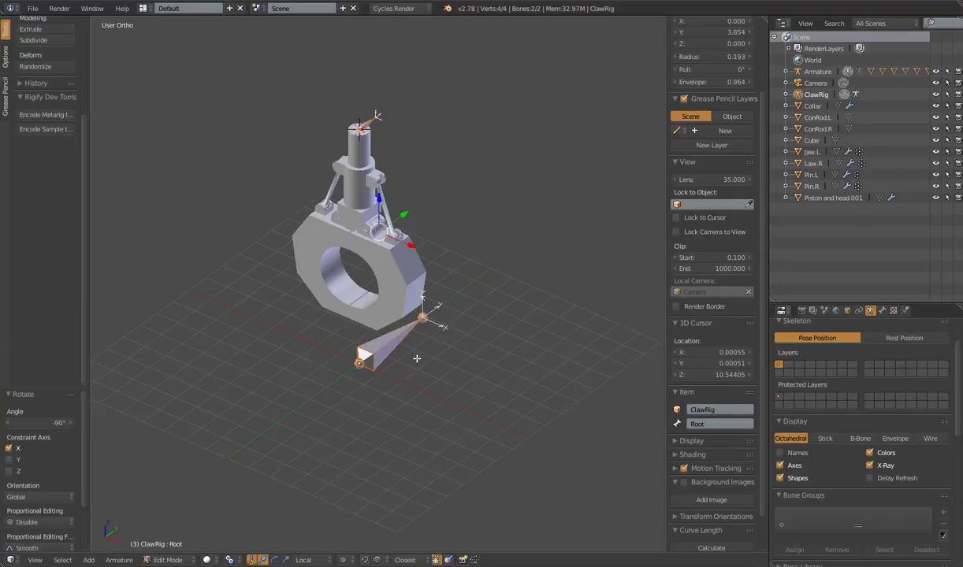
key("ctrl+p")
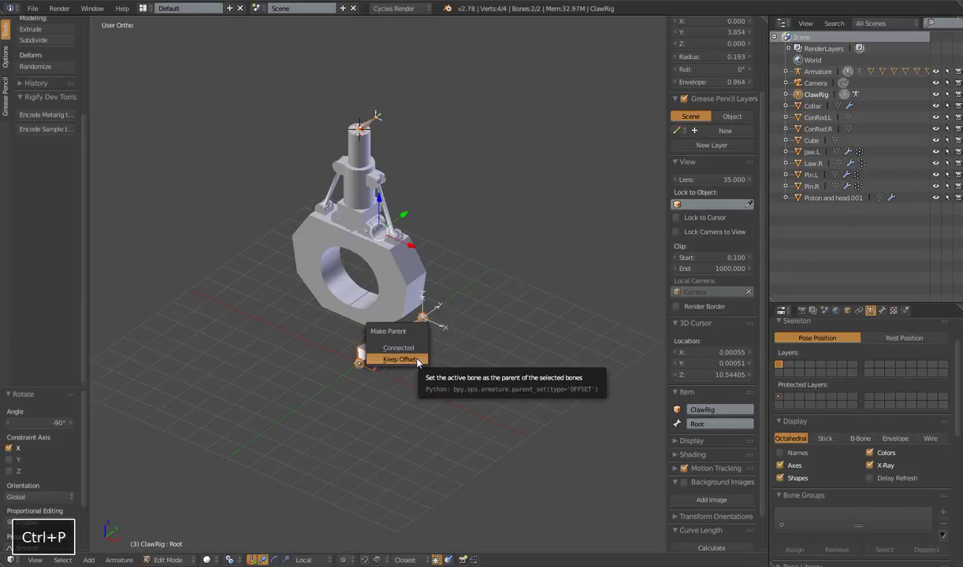
left_click(413, 360)
scroll(408, 236, "down", 3)
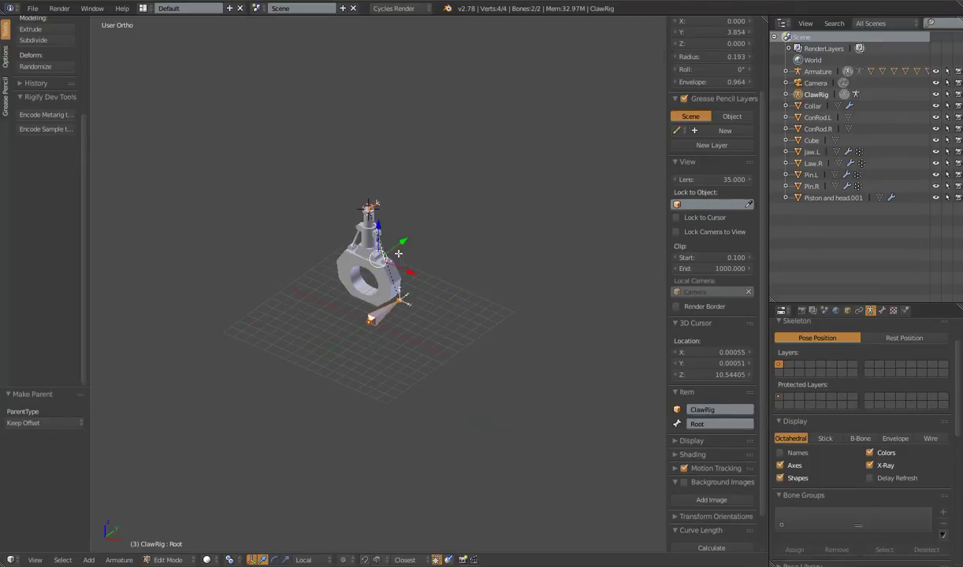
Step: Switch ClawRig to Pose Mode and try moving the ClawMain bone, cancelling the move
key("Tab")
key("ctrl+Tab")
middle_click_drag(382, 235, 412, 313, "shift")
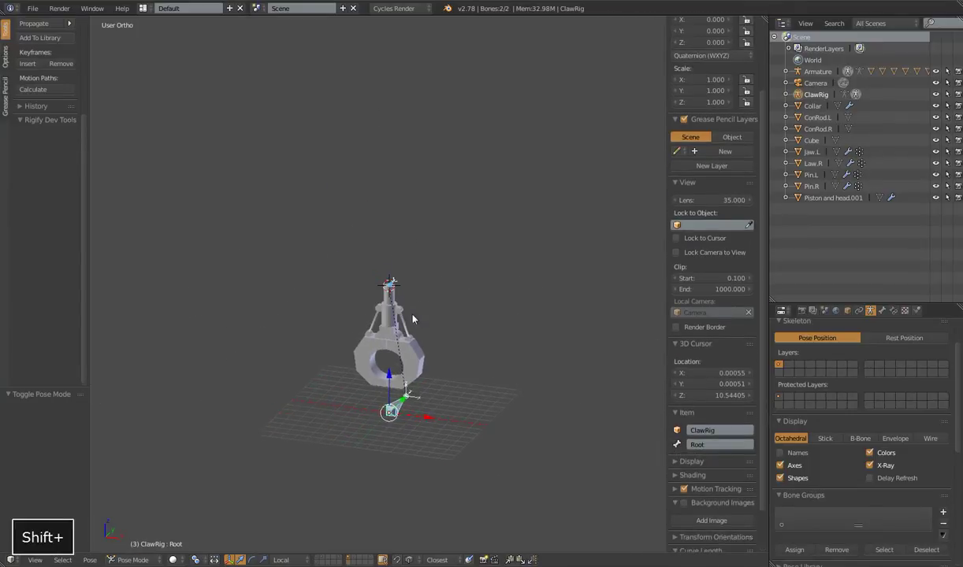
scroll(412, 313, "up", 4)
middle_click_drag(194, 522, 383, 177, "shift")
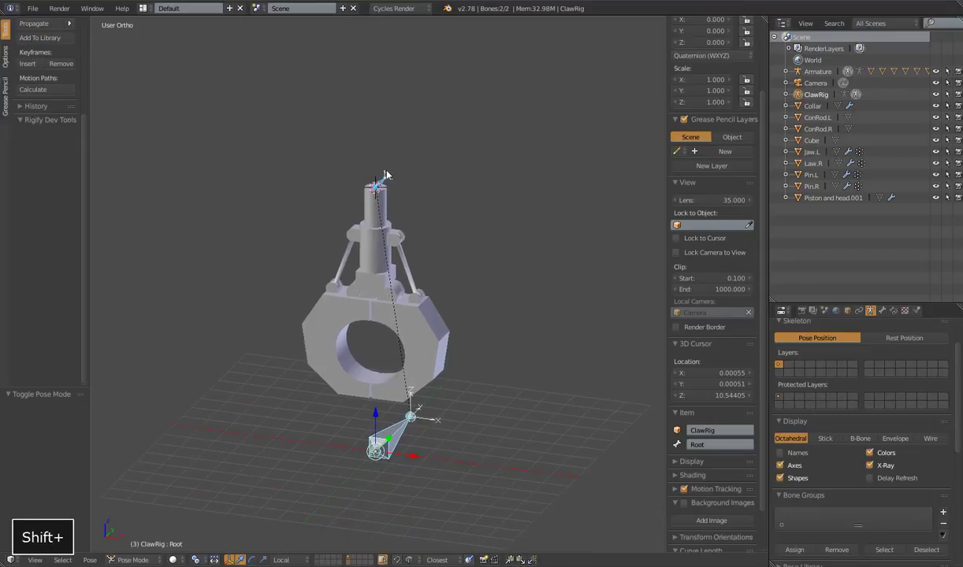
right_click(381, 183)
key("g")
right_click(420, 281)
Step: Parent the Piston and head.001 object to the ClawMain bone of ClawRig using the Bone parent type
middle_click_drag(391, 243, 416, 316, "shift")
scroll(416, 316, "up", 5)
right_click(460, 279)
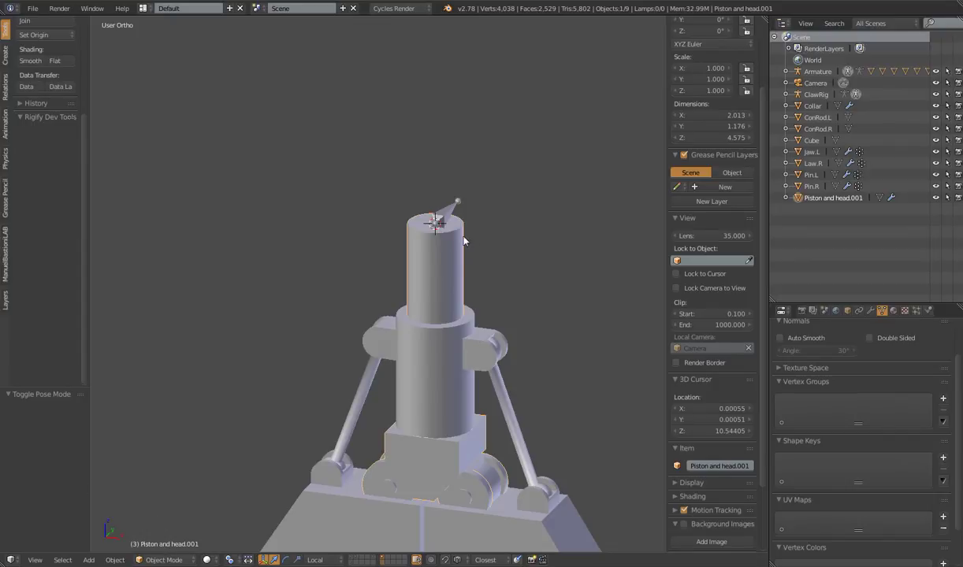
right_click(445, 210, "shift")
key("ctrl+Tab")
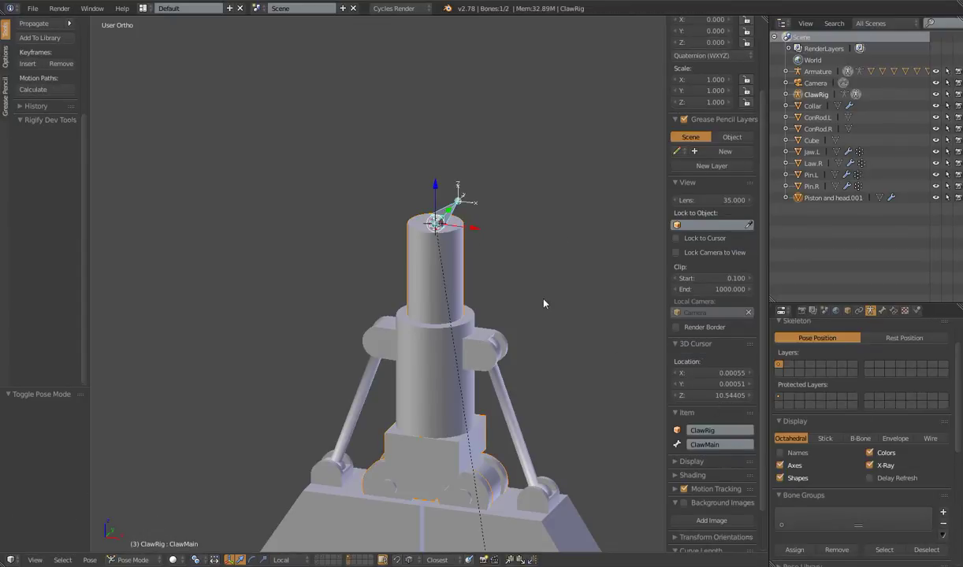
key("ctrl+p")
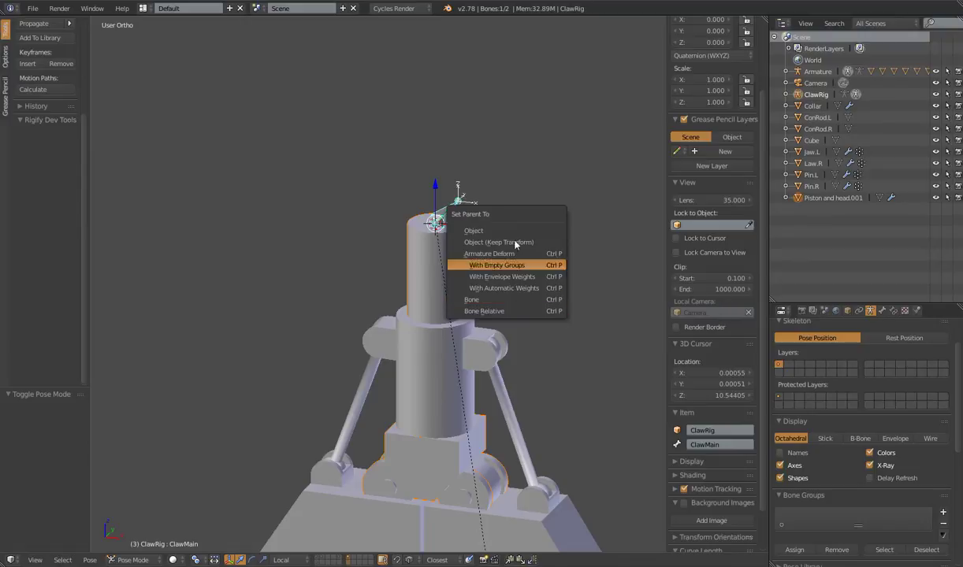
left_click(512, 300)
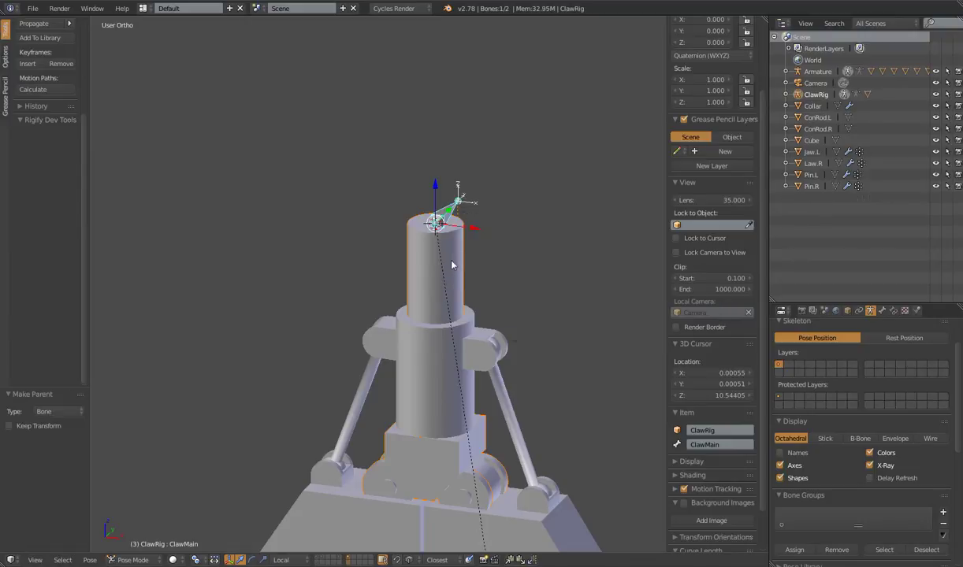
Step: Test the piston's bone parenting by moving and freely rotating ClawMain, cancelling each transform
key("ctrl+Tab")
right_click(446, 206)
scroll(441, 259, "down", 8)
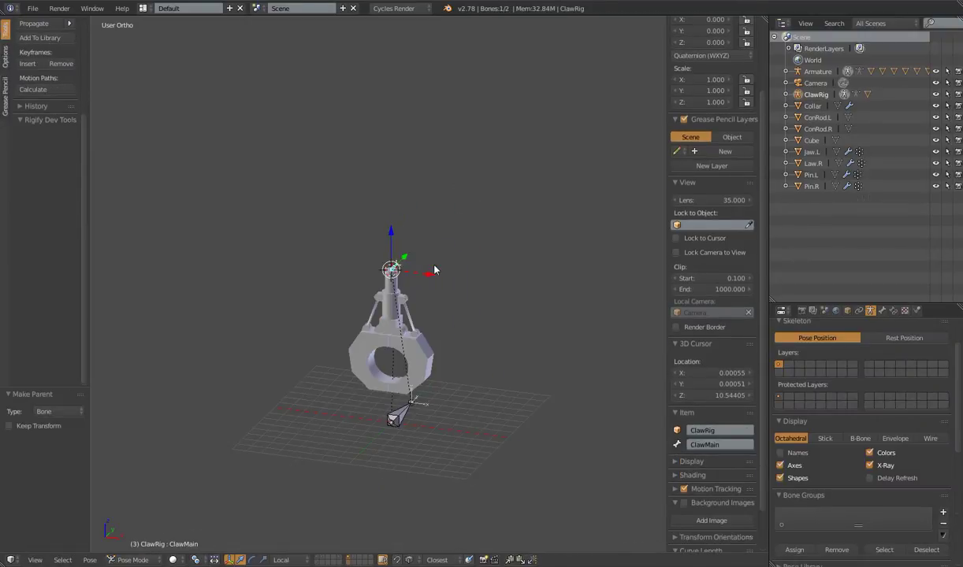
key("g")
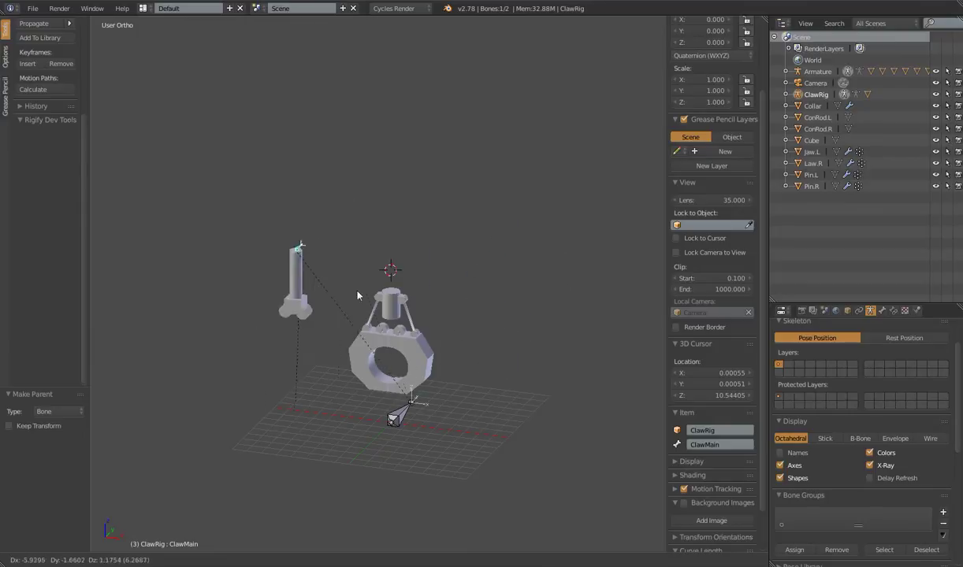
key("r")
key("r")
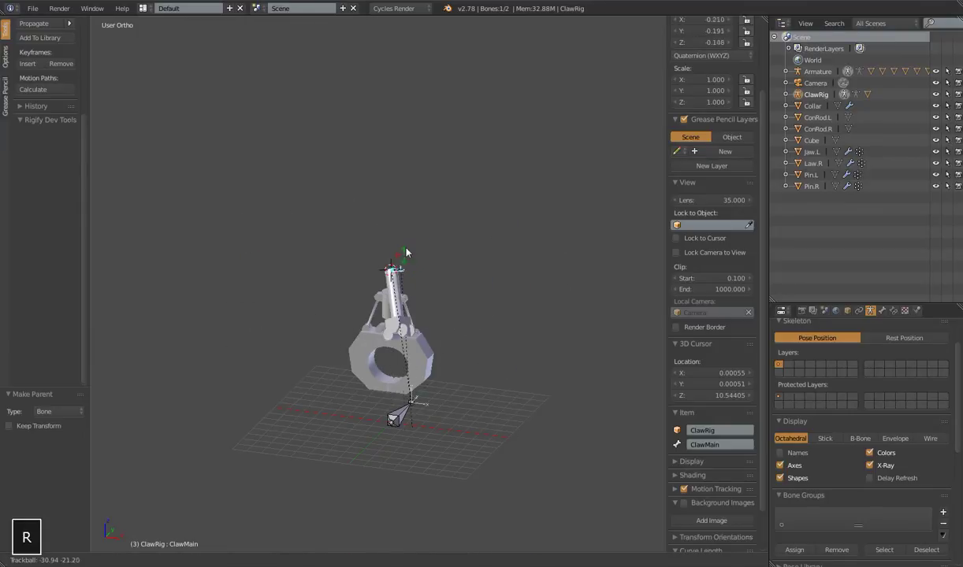
right_click(464, 241)
scroll(394, 280, "up", 6)
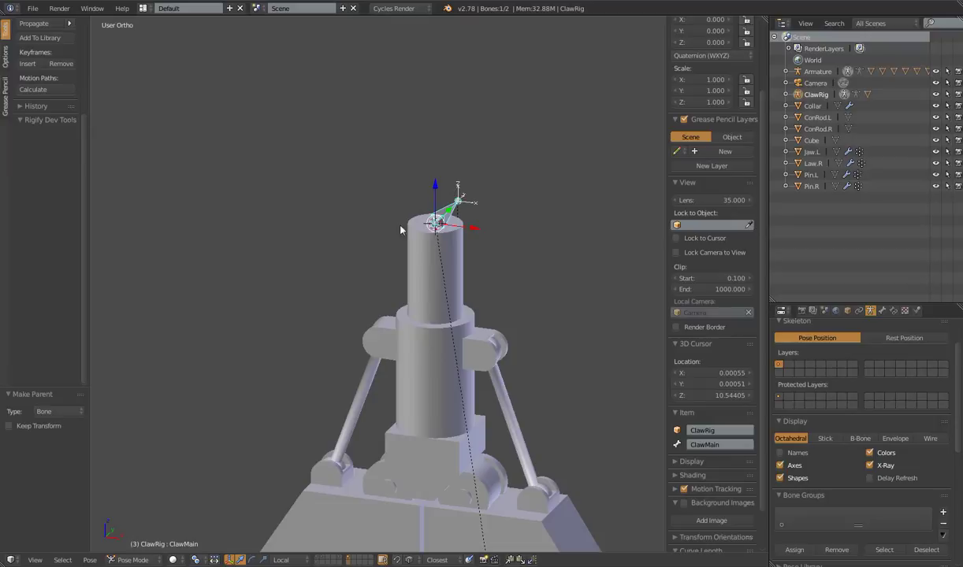
key("r")
key("r")
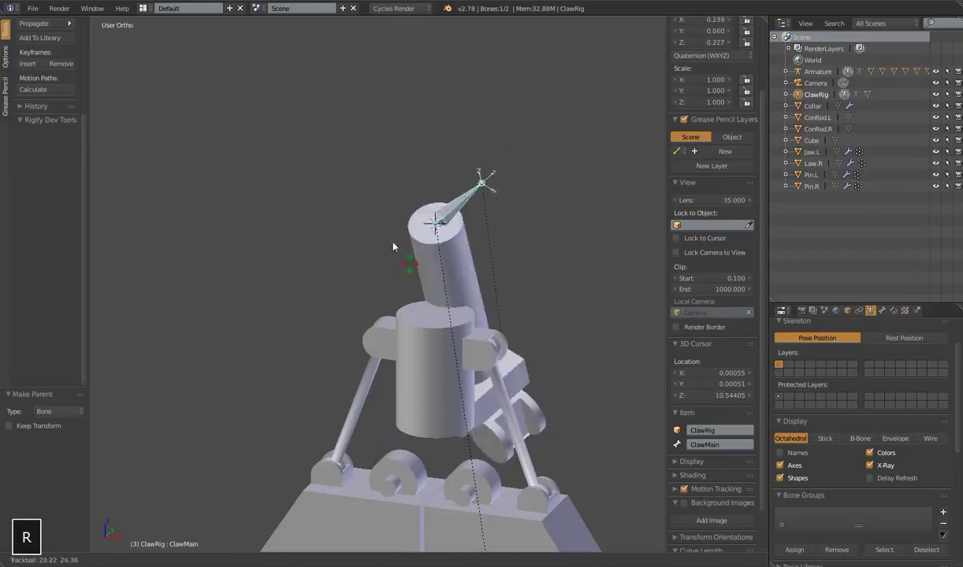
right_click(485, 213)
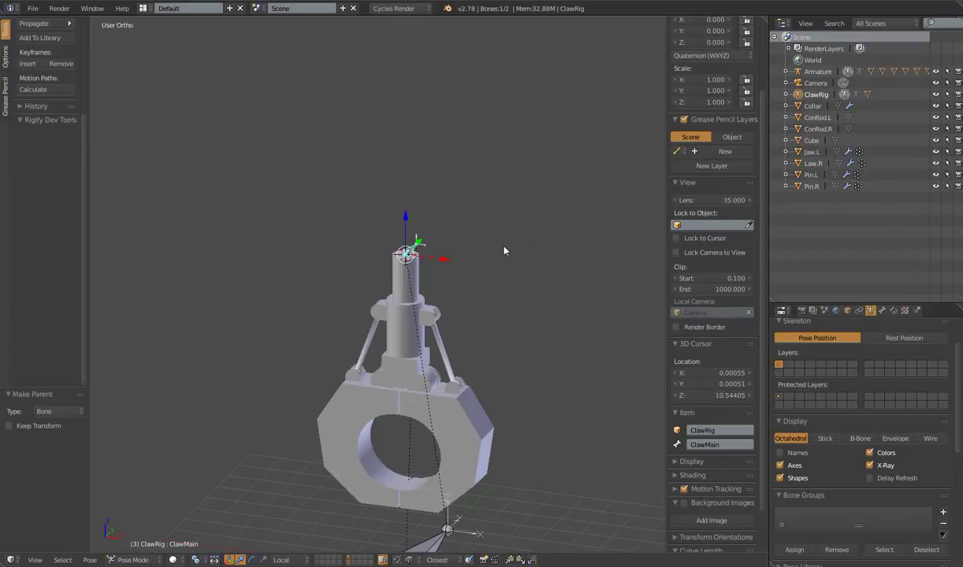
Step: Lock the X, Y and Z scale of the ClawMain bone in its transform properties
scroll(733, 88, "up", 3)
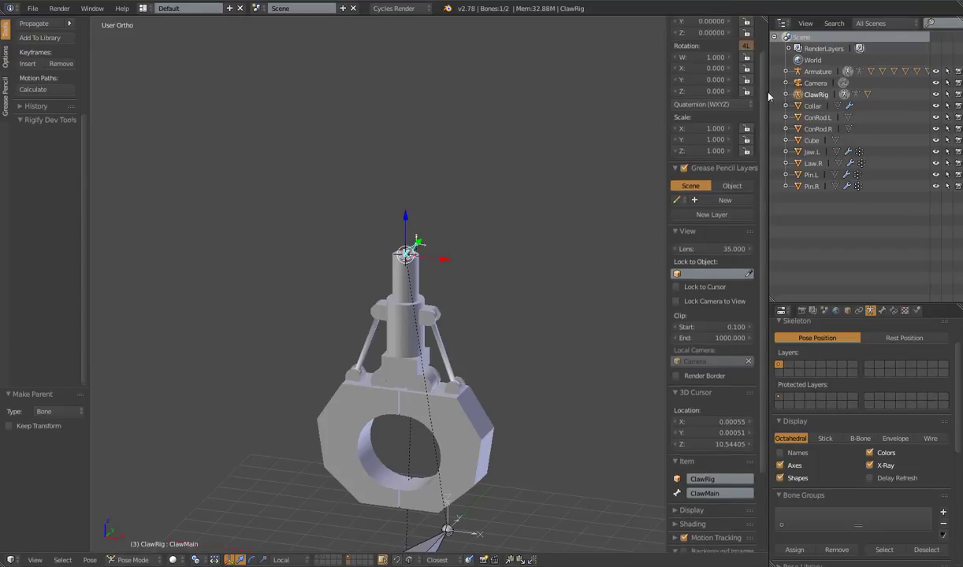
key("g")
right_click(378, 260)
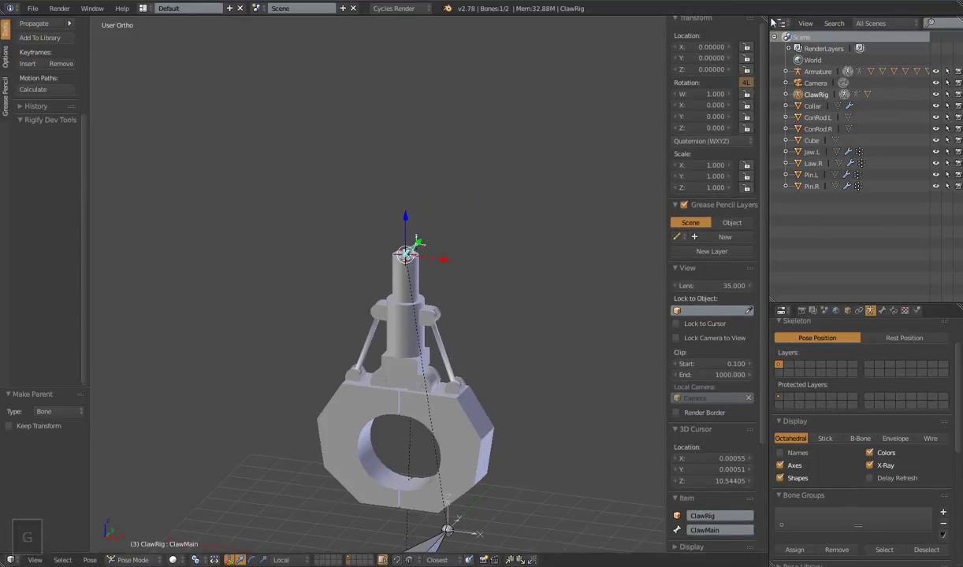
key("s")
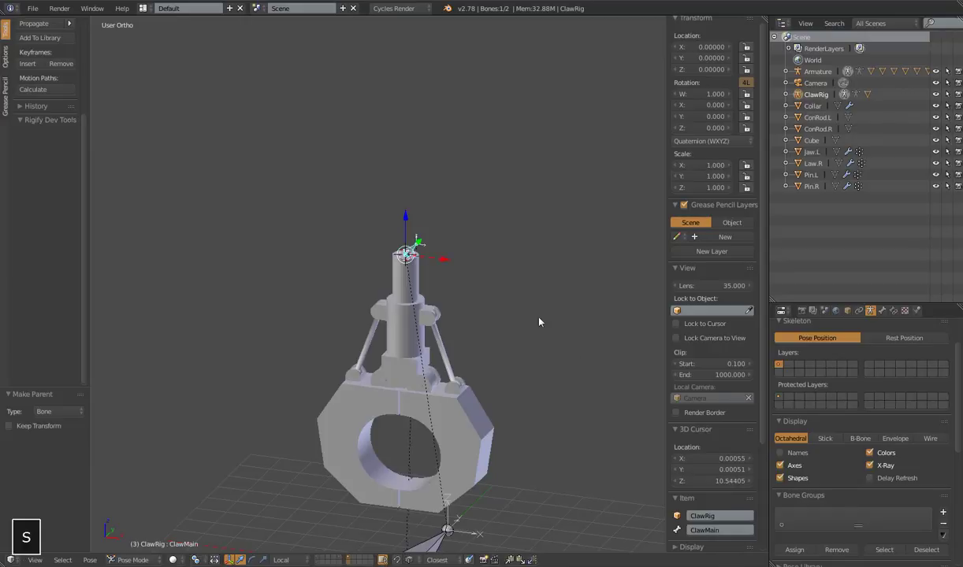
right_click(542, 268)
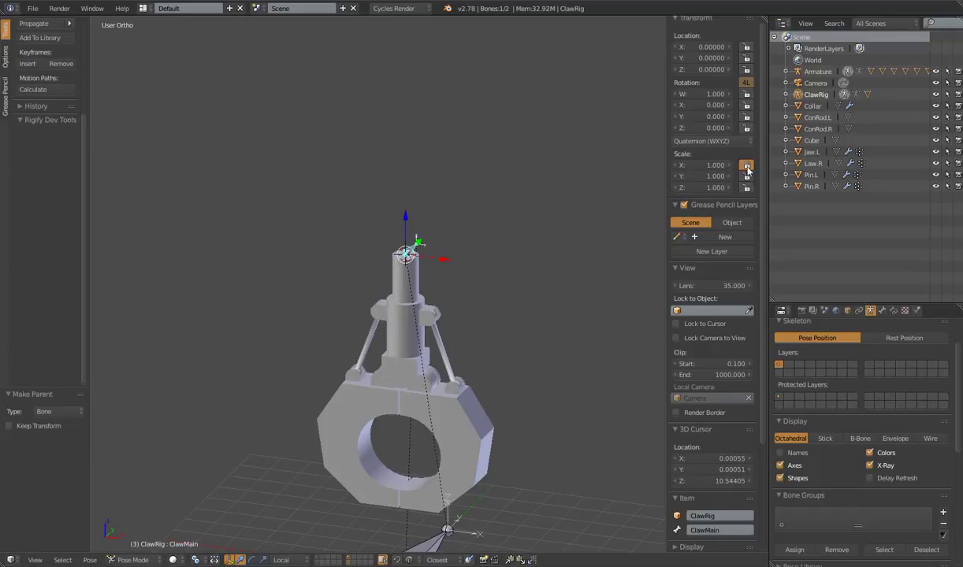
Step: Snap the 3D cursor to the centre of the Collar's cylindrical body
scroll(488, 316, "down", 5)
middle_click_drag(461, 353, 459, 309, "shift")
scroll(456, 279, "up", 7)
right_click(395, 180)
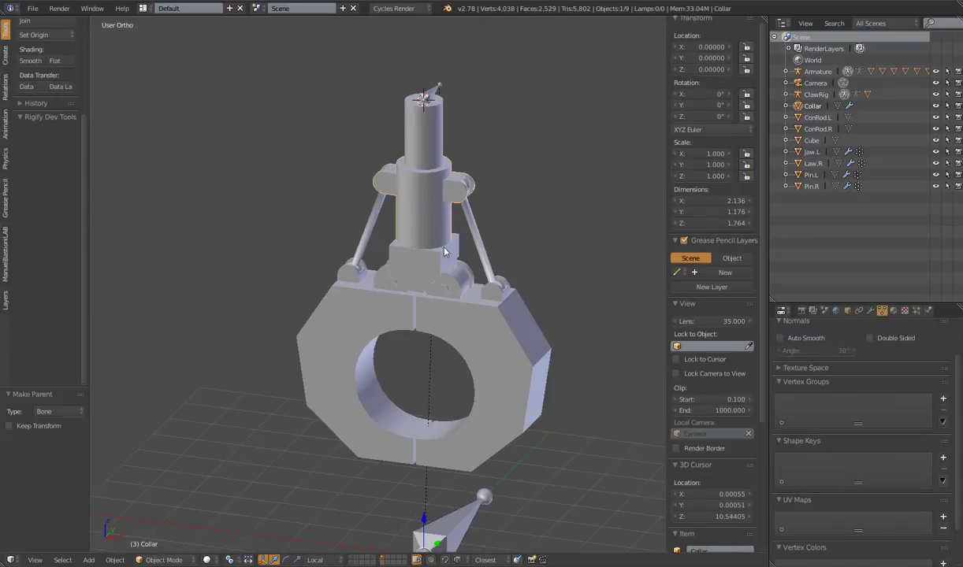
key("g")
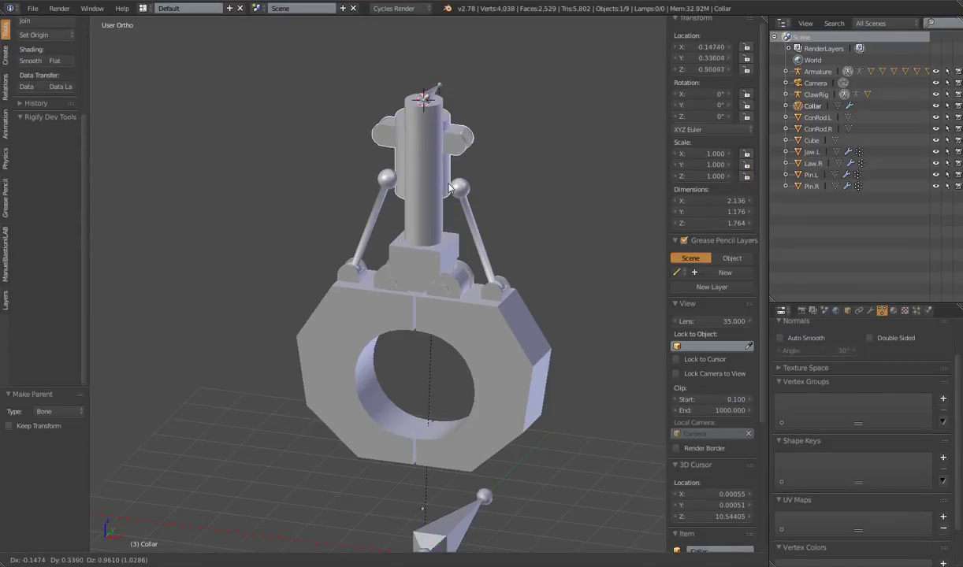
right_click(447, 229)
key("Tab")
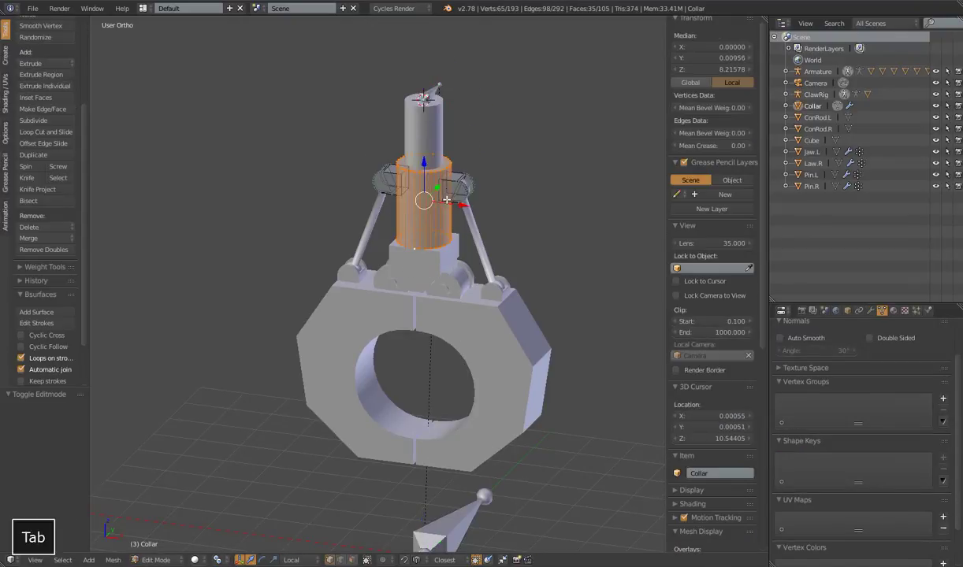
scroll(495, 193, "up", 5)
middle_click_drag(495, 193, 449, 340, "shift")
scroll(453, 322, "down", 5)
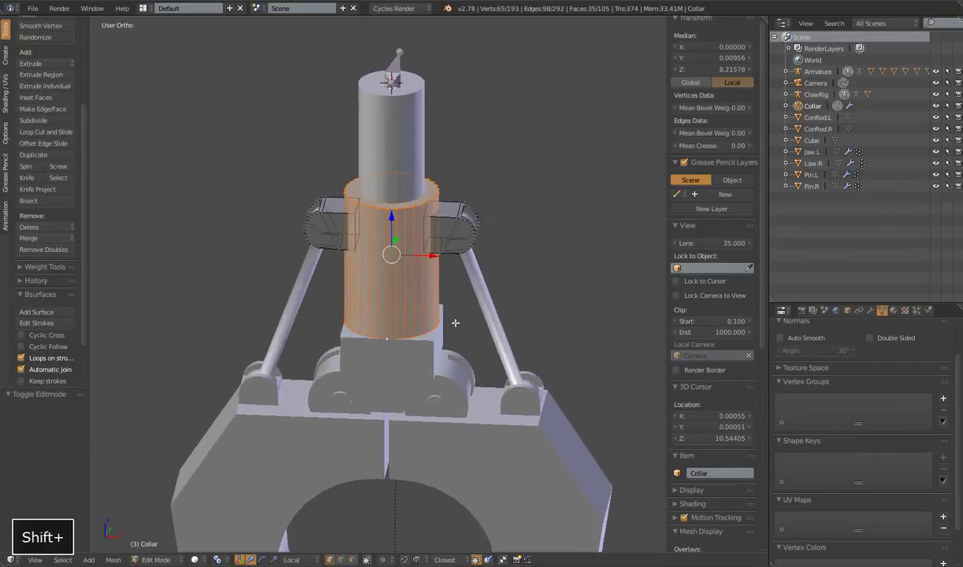
scroll(451, 322, "up", 3)
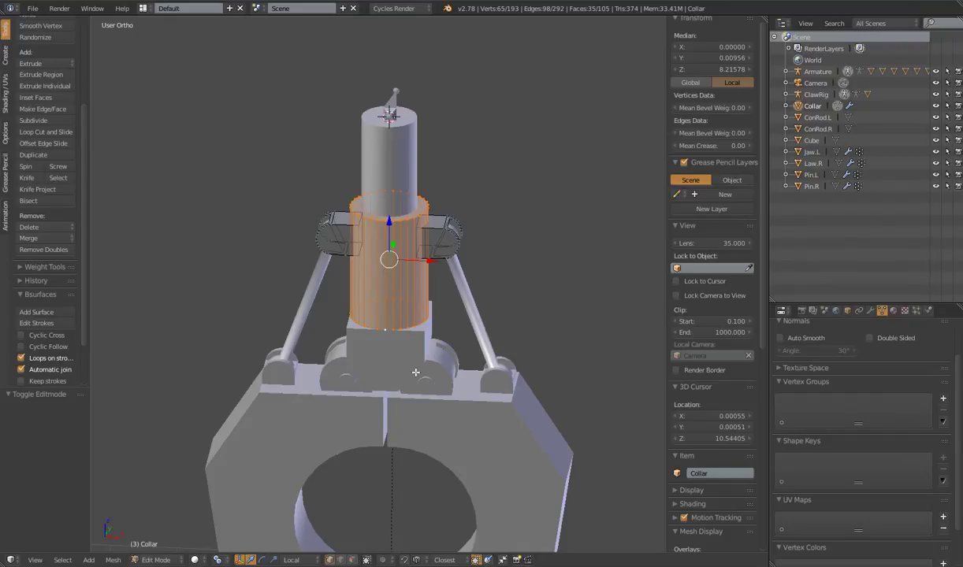
key("shift+s")
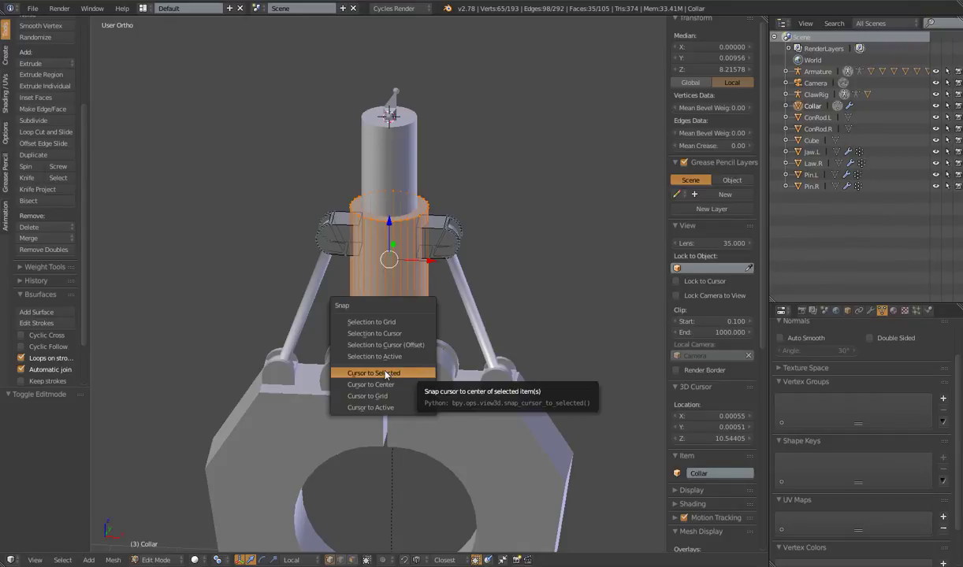
left_click(386, 373)
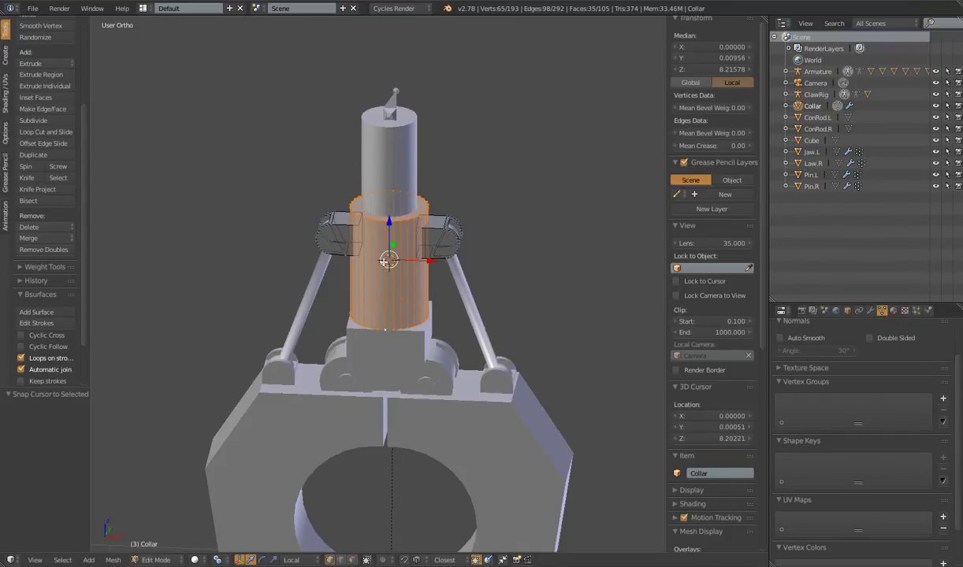
key("Tab")
Step: Add a new bone to the ClawRig armature at the 3D cursor inside the Collar
scroll(407, 276, "down", 4)
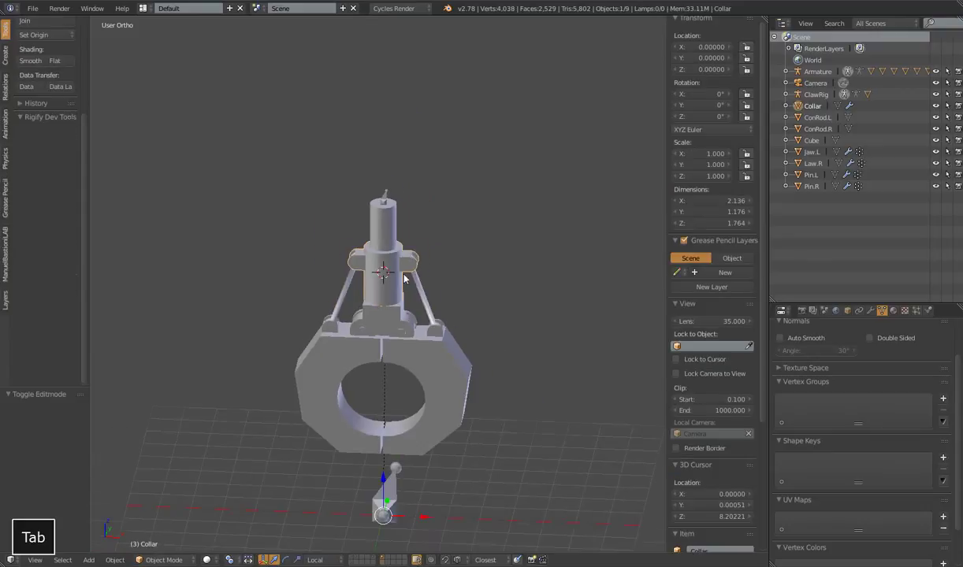
right_click(383, 200)
key("Tab")
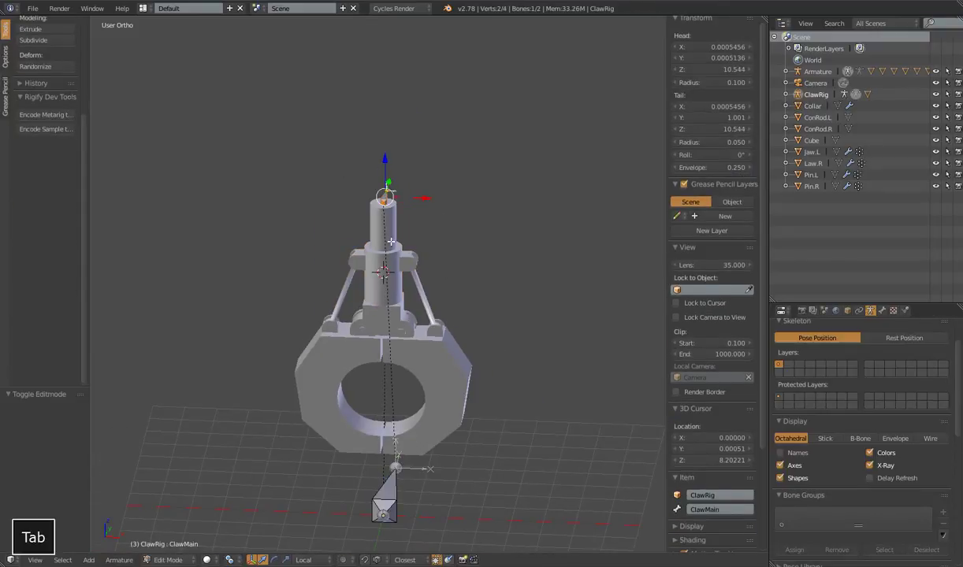
key("Tab")
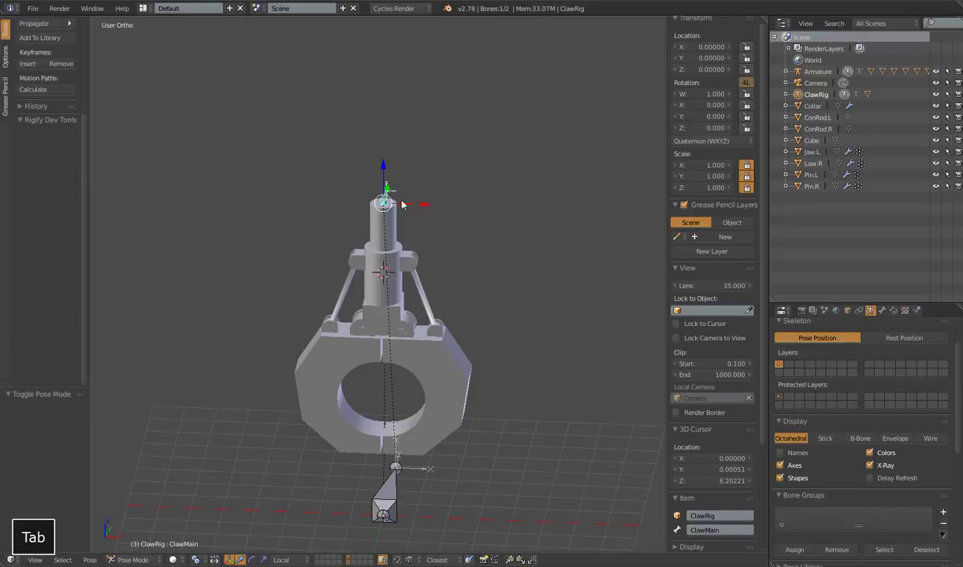
key("Tab")
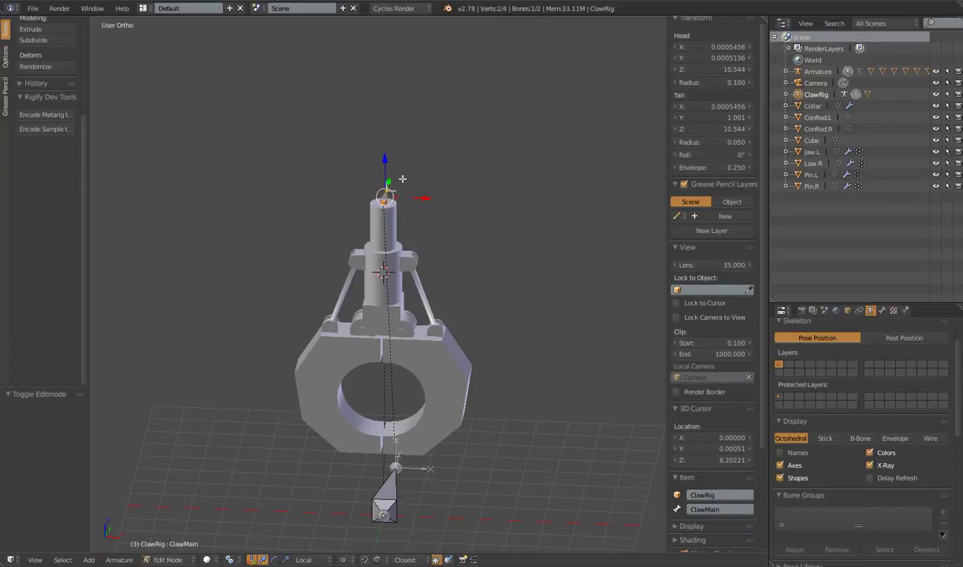
key("Tab")
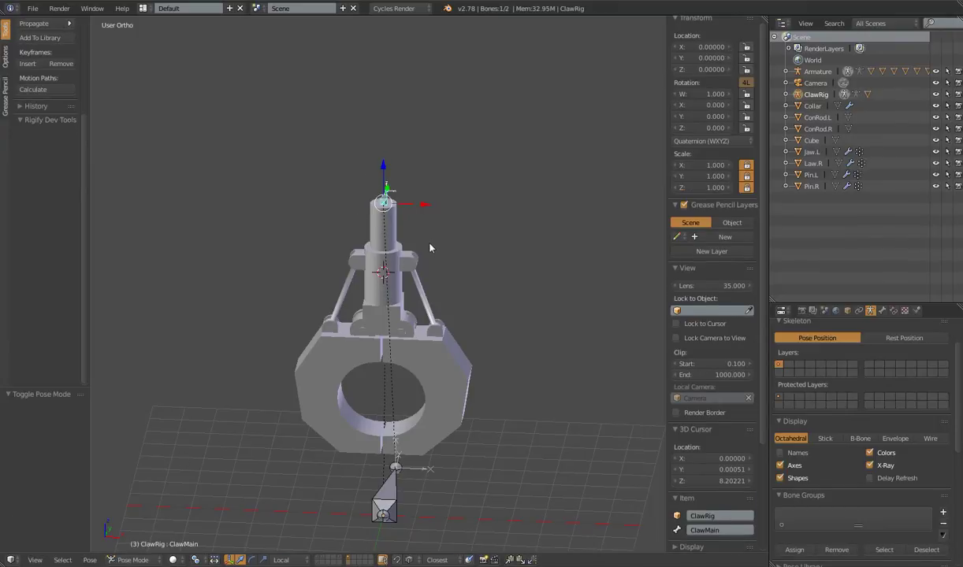
key("Tab")
scroll(431, 248, "up", 6)
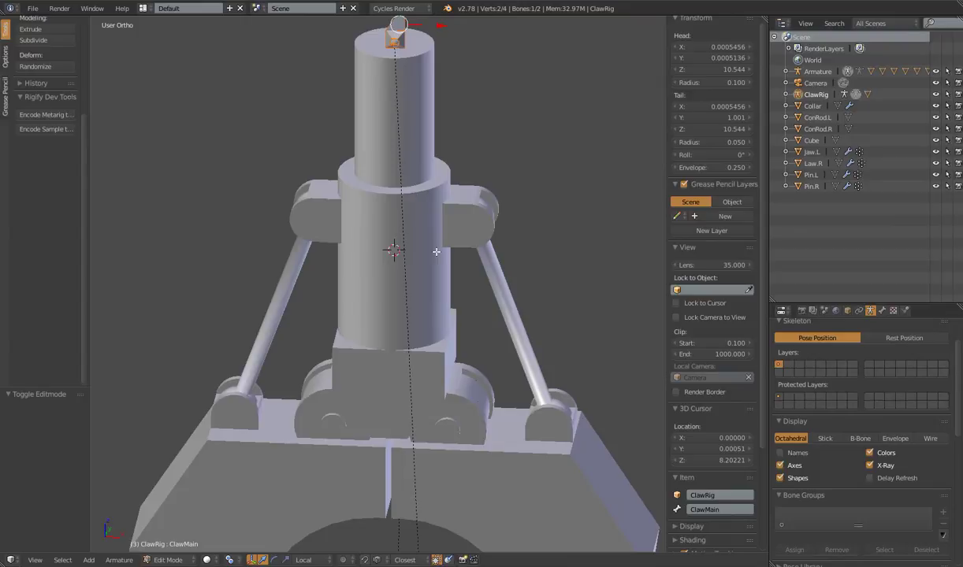
scroll(436, 251, "down", 4)
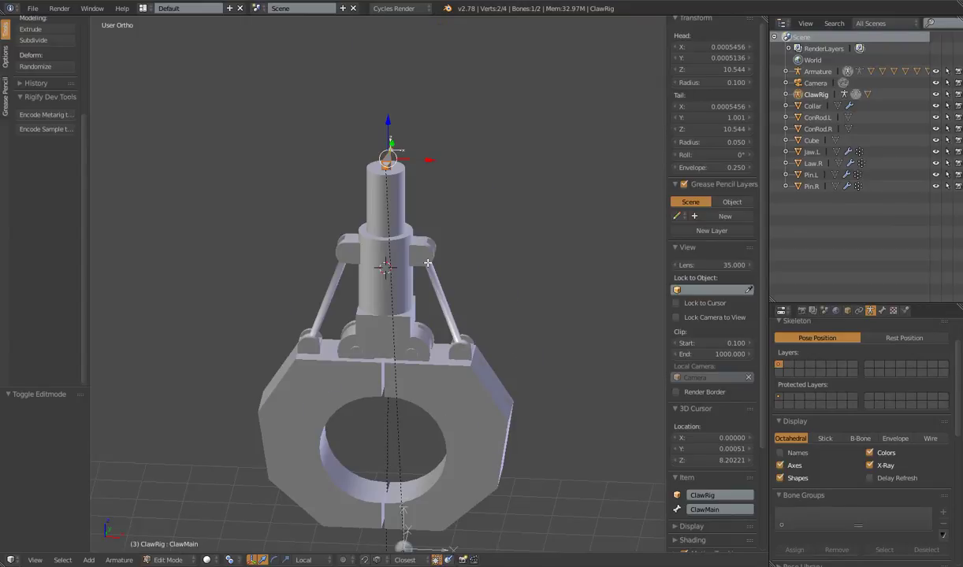
key("shift+a")
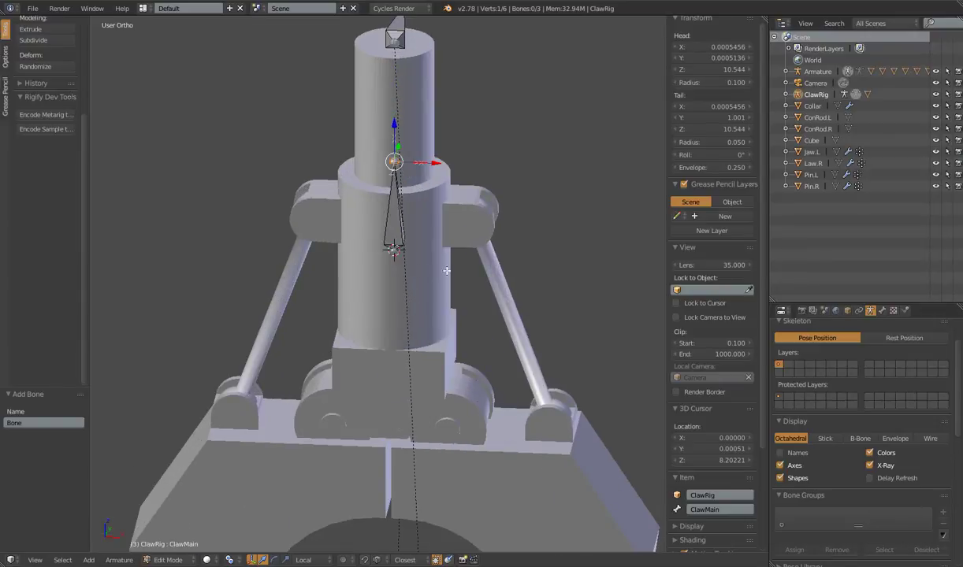
Step: Rotate the new bone -90° about the X axis so it lies parallel to ClawMain
middle_click_drag(446, 271, 363, 280)
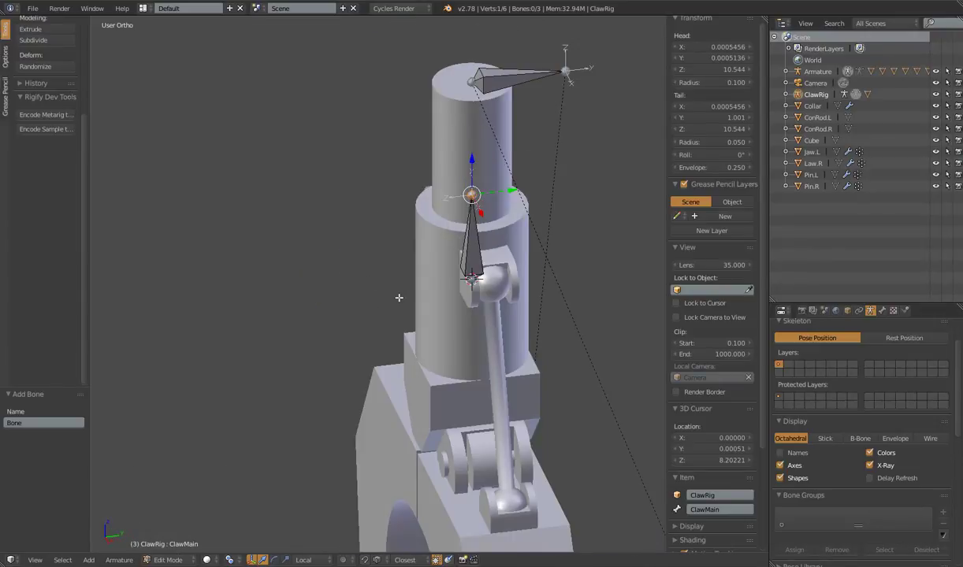
type("rx-90")
key("Return")
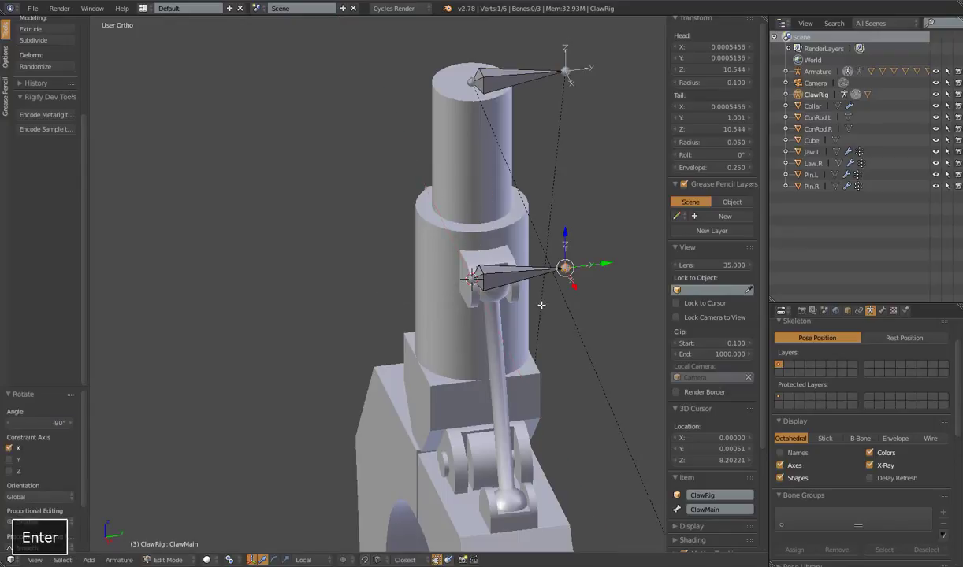
Step: Rename the new bone as Collar
scroll(472, 309, "down", 6)
right_click(413, 259)
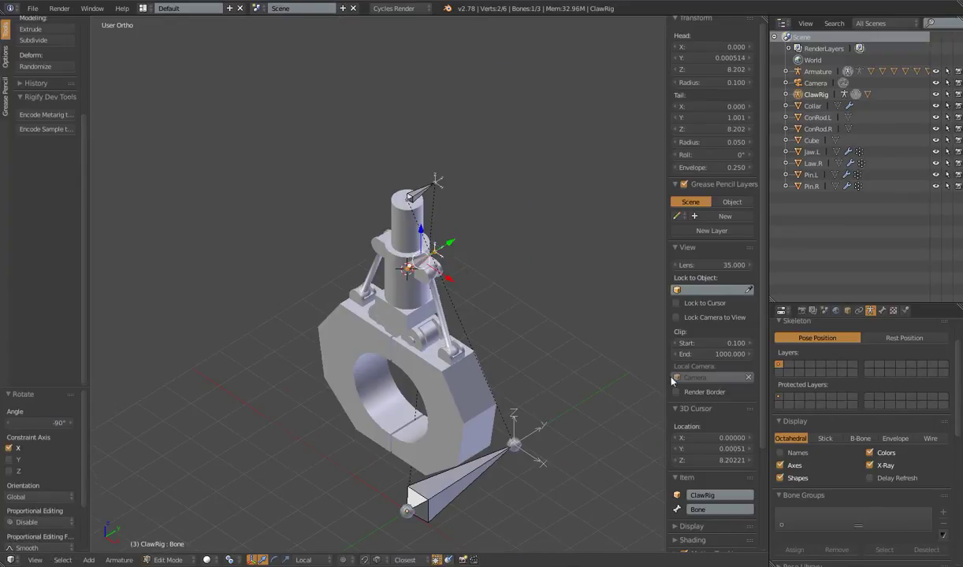
left_click(709, 512)
type("Collar")
key("Return")
Step: Parent the Collar bone to the ClawMain bone using Keep Offset
right_click(413, 193, "shift")
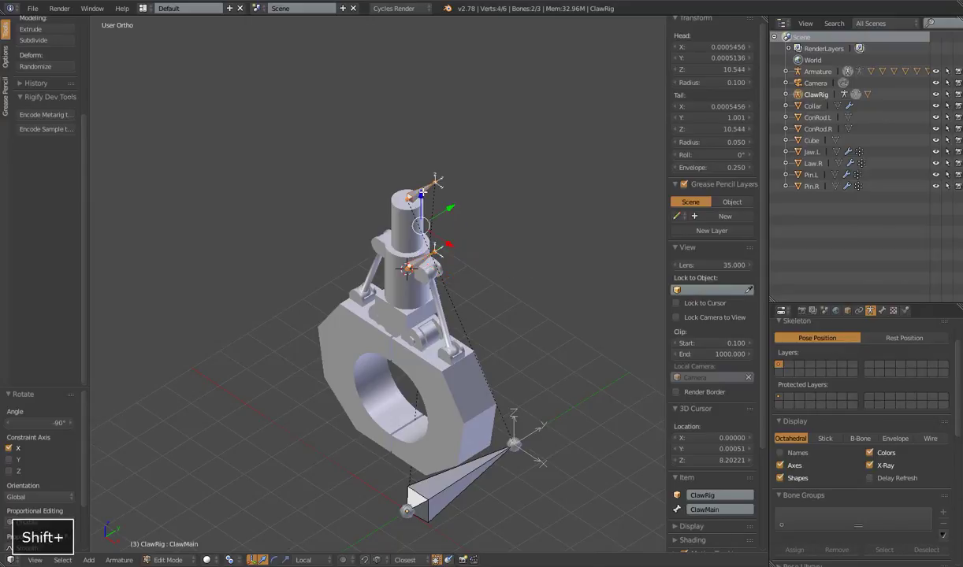
key("ctrl+p")
left_click(195, 452)
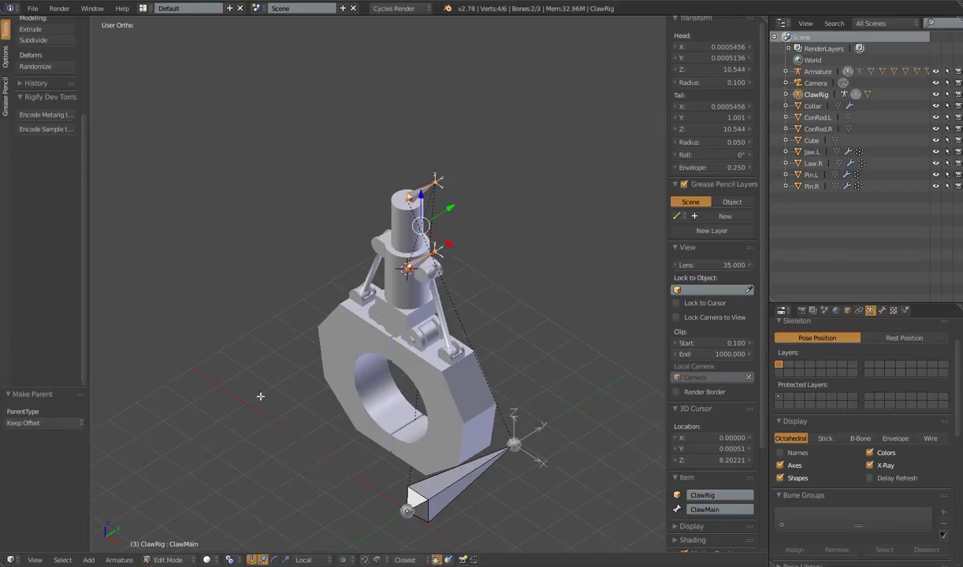
middle_click_drag(260, 396, 308, 378)
Step: Parent the Collar mesh object to the Collar bone of ClawRig using the Bone parent type
key("Tab")
right_click(401, 283)
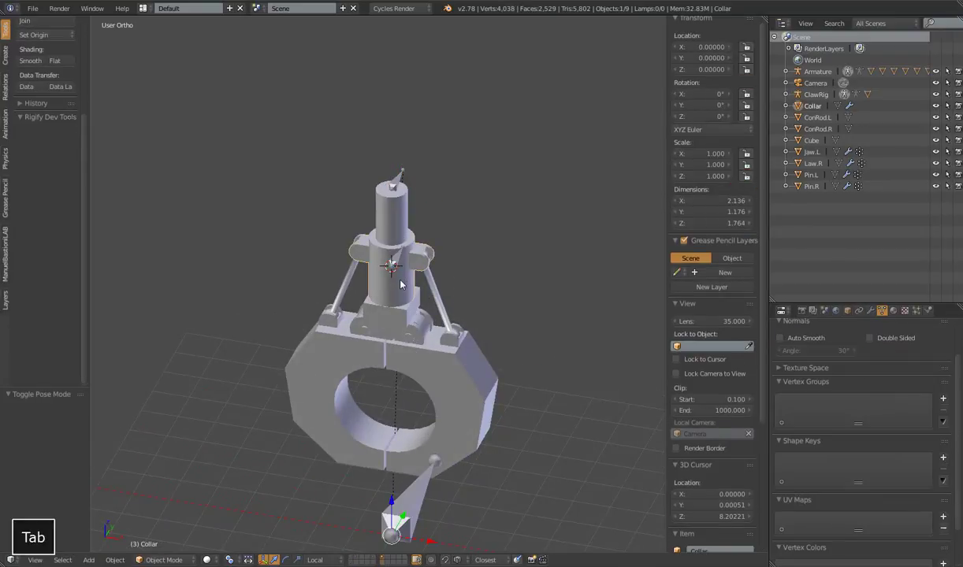
right_click(398, 260, "shift")
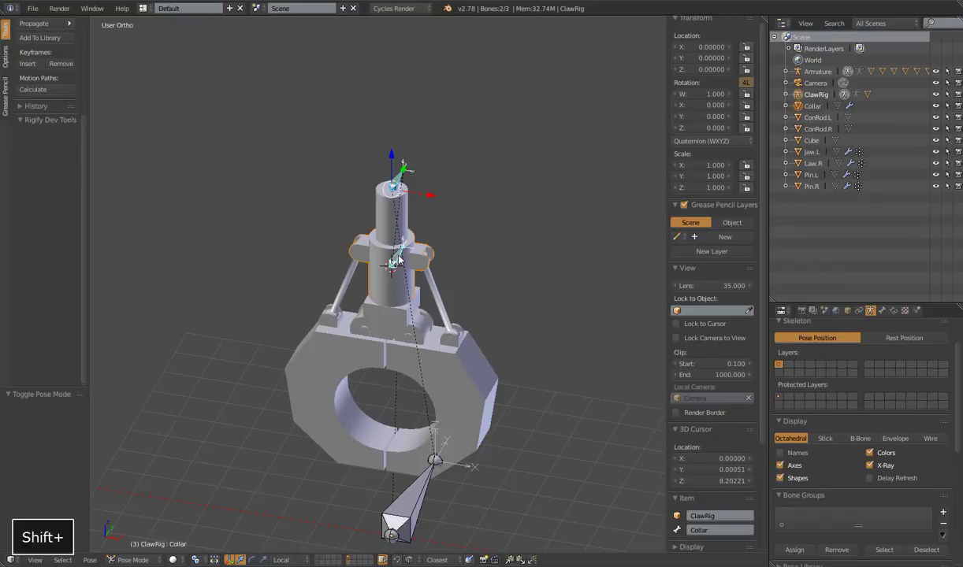
key("ctrl+p")
left_click(398, 261)
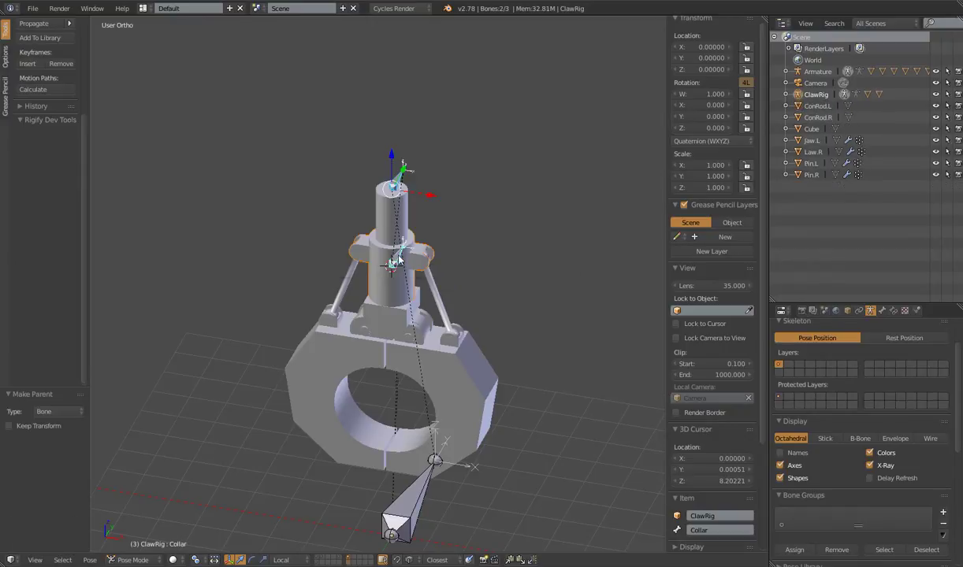
Step: Test the Collar's bone parenting by moving the Collar bone freely and along its local Z axis, cancelling each move
right_click(375, 255)
key("g")
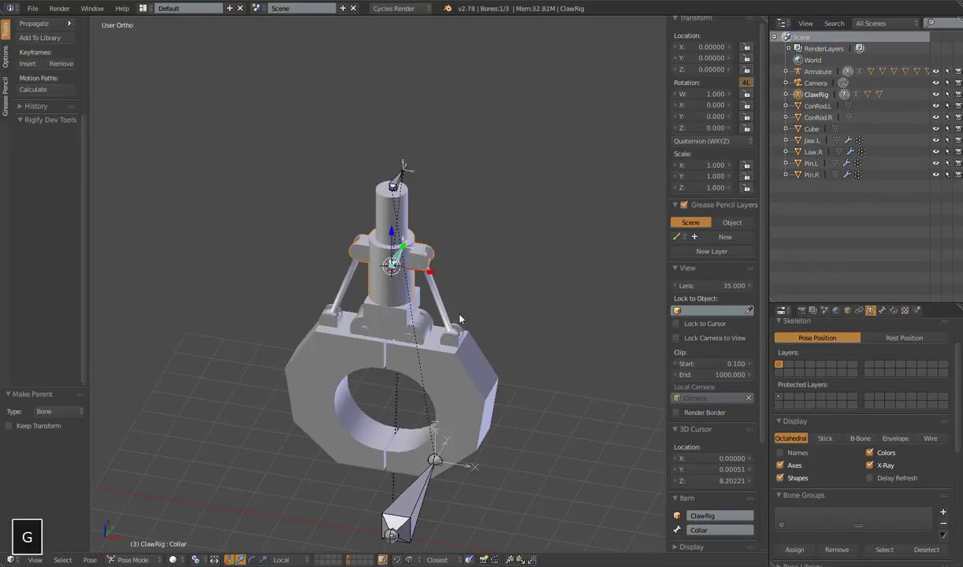
right_click(497, 273)
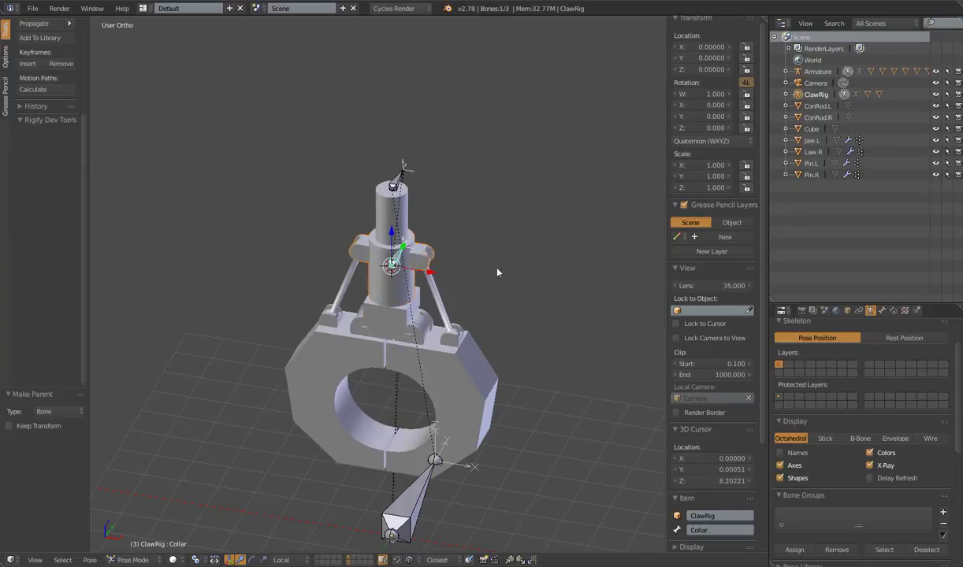
scroll(477, 270, "up", 5)
middle_click_drag(499, 274, 408, 305, "shift")
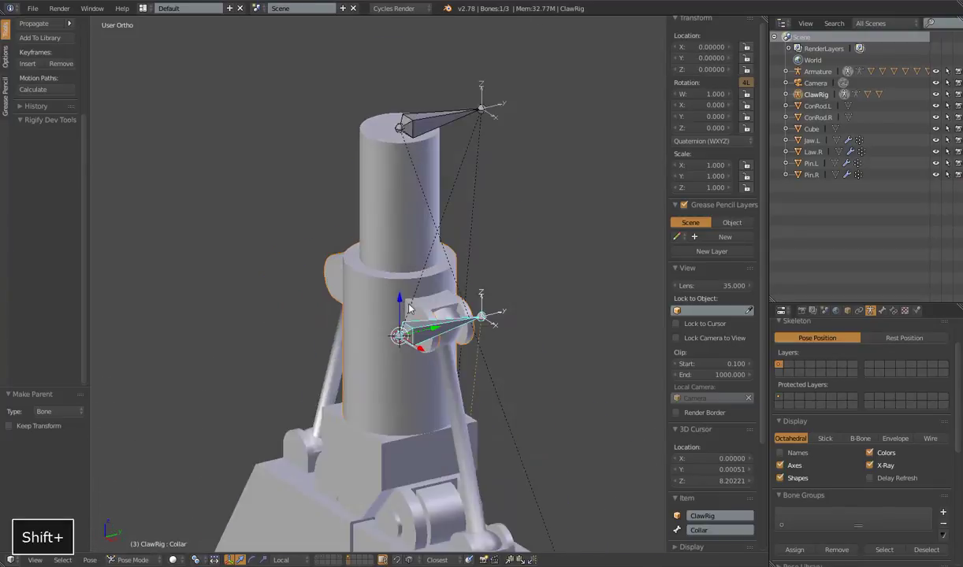
scroll(549, 350, "up", 3)
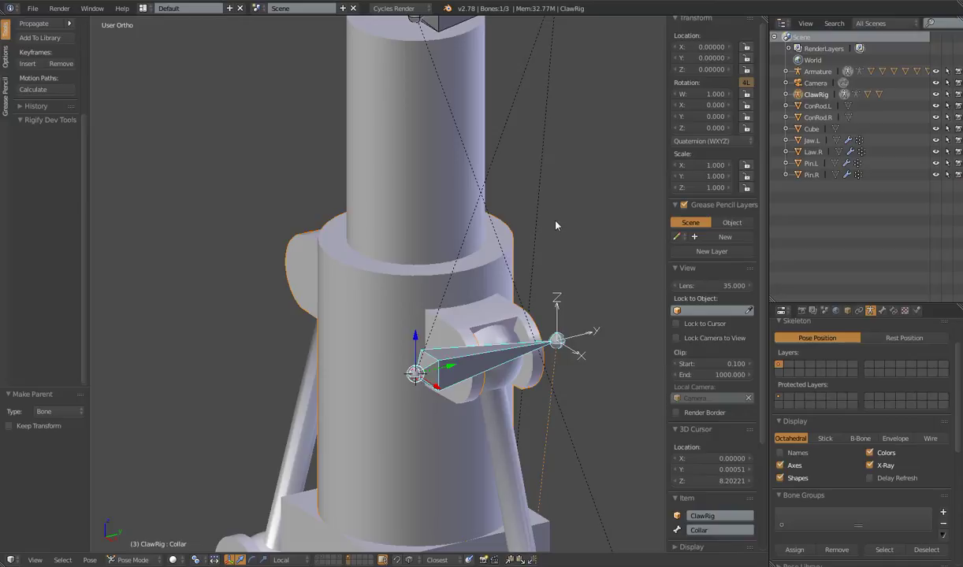
scroll(518, 321, "down", 5)
middle_click_drag(463, 303, 503, 298)
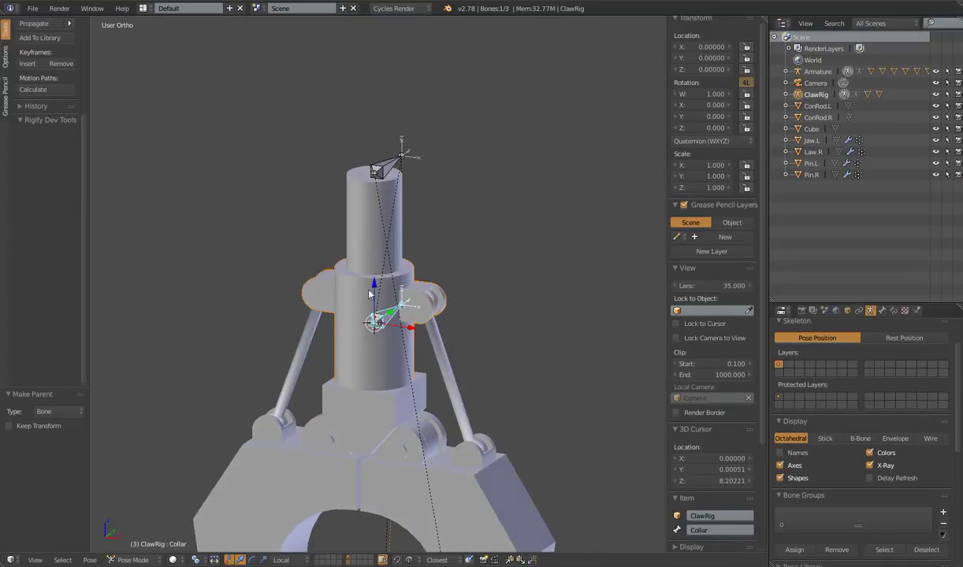
key("g")
key("z")
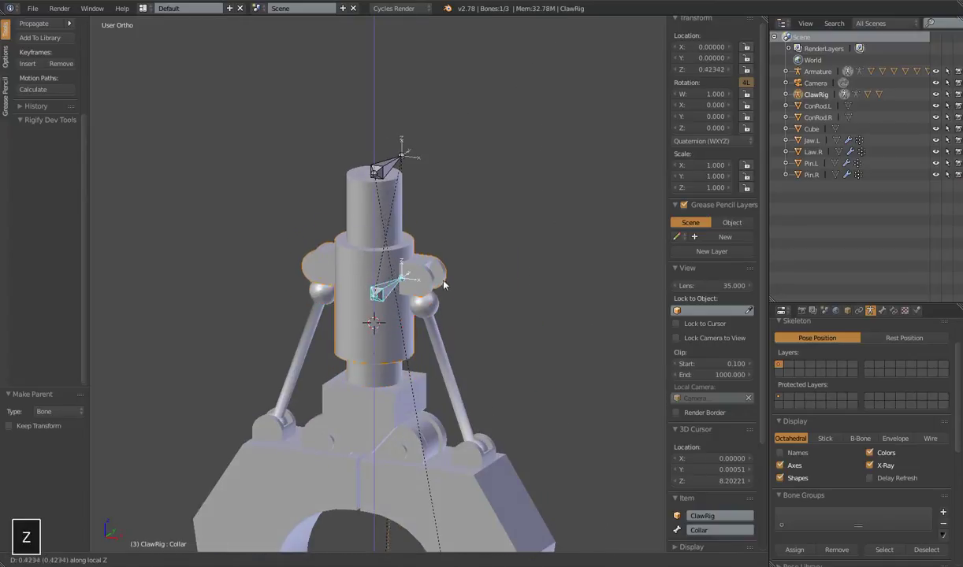
right_click(471, 256)
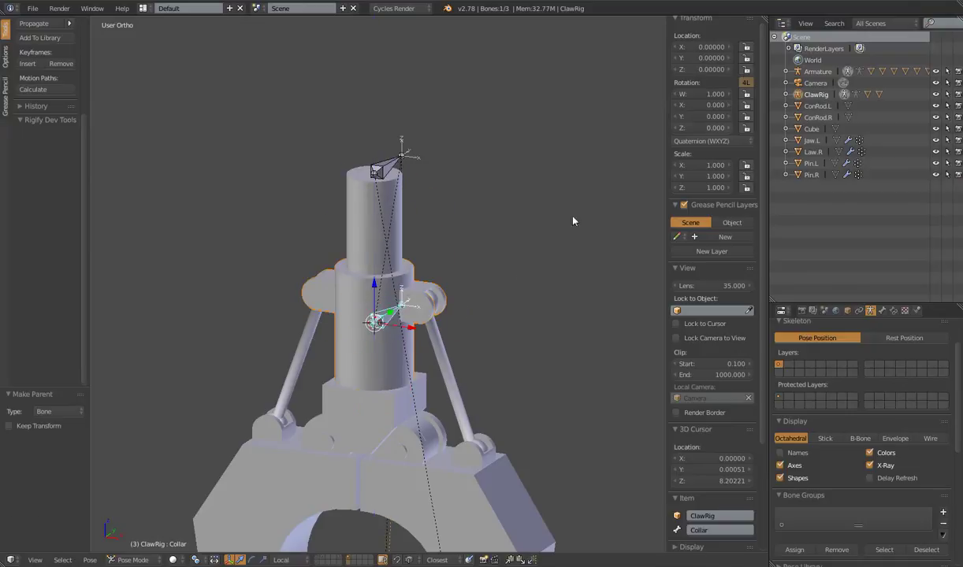
Step: Lock the Collar bone's X and Y location and its W, X, Y and Z rotation, with a cancelled free rotation in between
left_click(747, 47)
left_click(747, 58)
key("r")
key("r")
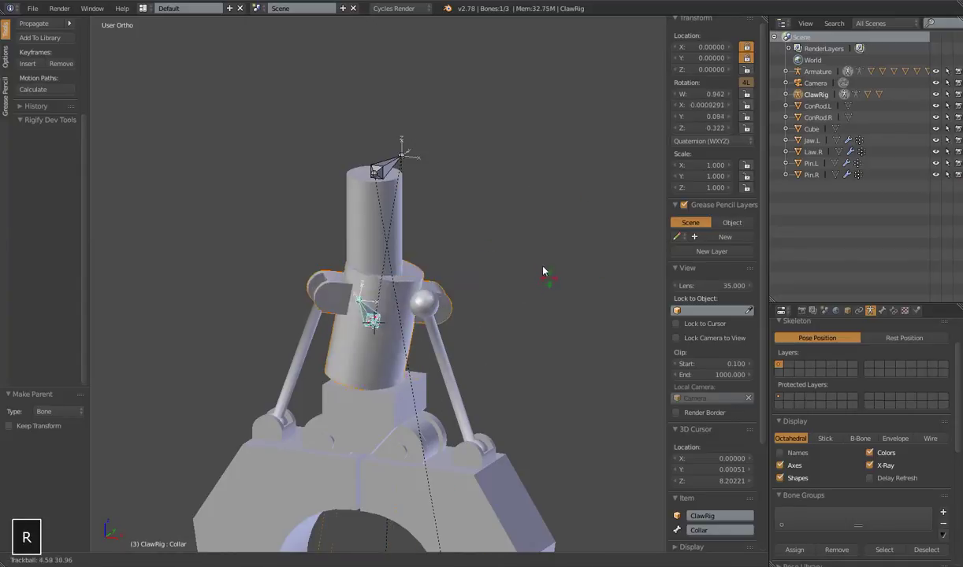
right_click(544, 271)
left_click_drag(747, 94, 746, 130)
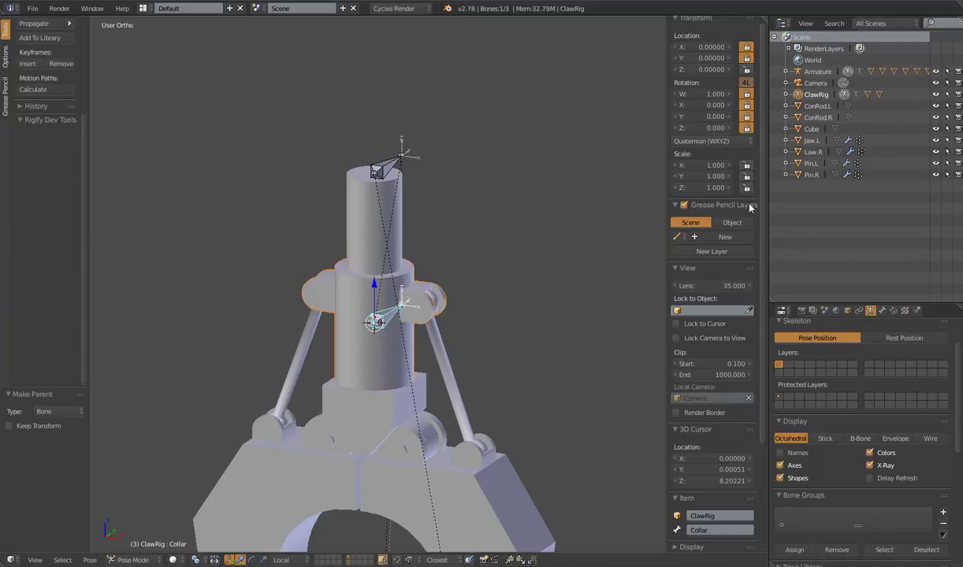
Step: Try scaling the Collar bone, cancel it, and lock the bone's X, Y and Z scale
key("s")
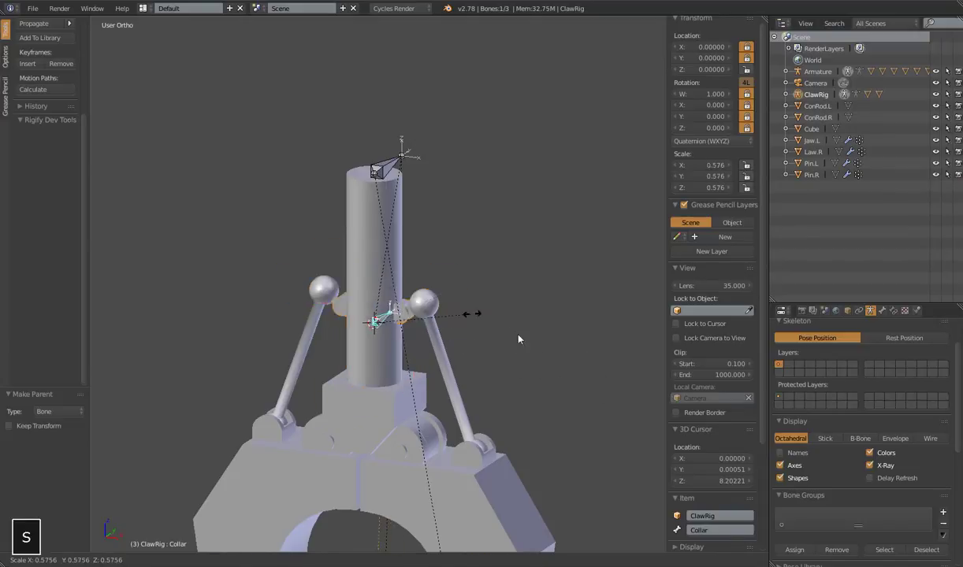
key("Escape")
left_click_drag(747, 166, 747, 187)
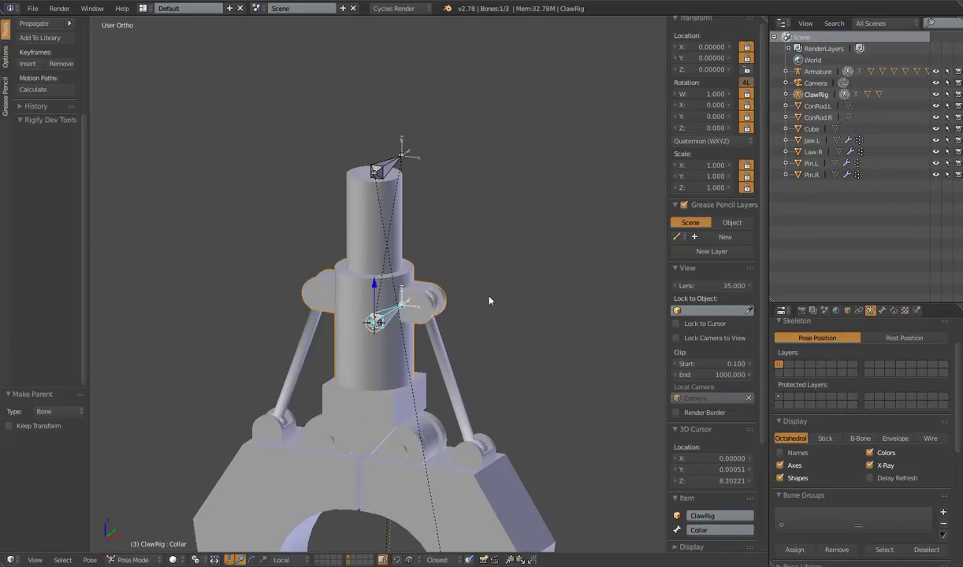
Step: Test the rig by moving ClawMain and the restricted Collar bone in turn, cancelling each move
right_click(387, 160)
key("g")
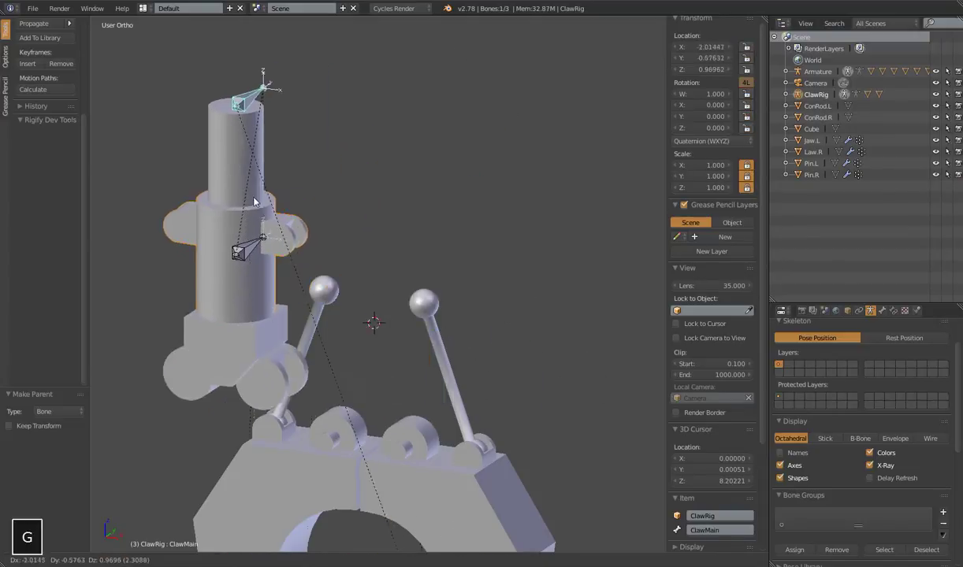
right_click(372, 322)
right_click(384, 318)
key("g")
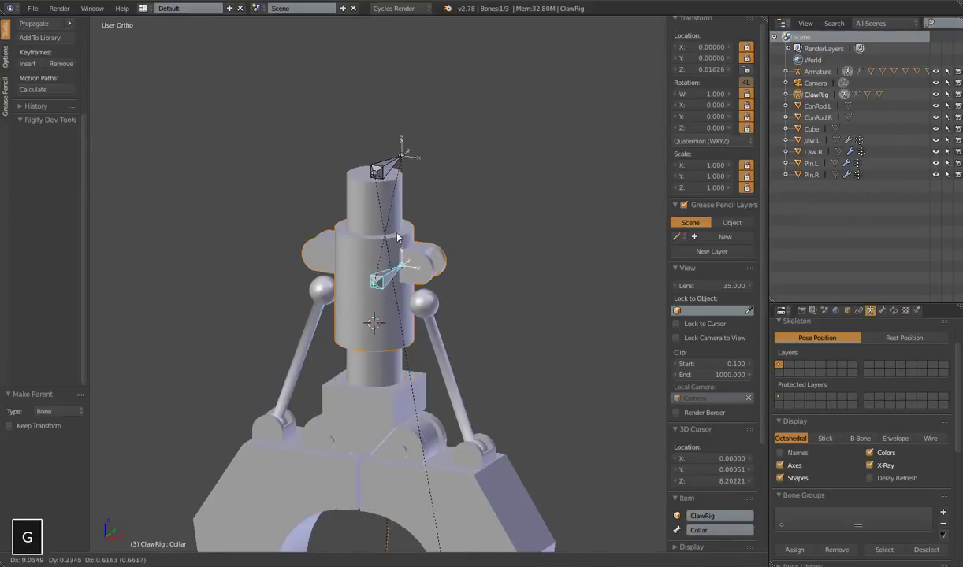
right_click(385, 303)
Step: Examine the claw's connecting rods and jaws from the front and at an angle, selecting the ConRod.L object
scroll(379, 323, "down", 4)
middle_click_drag(367, 349, 385, 353)
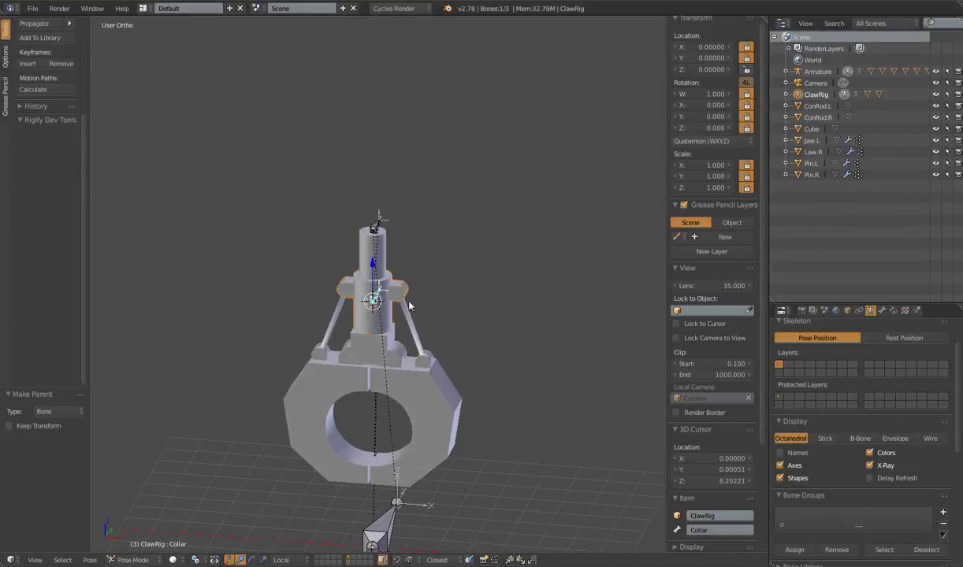
scroll(442, 369, "down", 3)
middle_click_drag(442, 369, 427, 389)
middle_click_drag(427, 389, 421, 359, "shift")
scroll(425, 350, "up", 4)
scroll(422, 359, "up", 5)
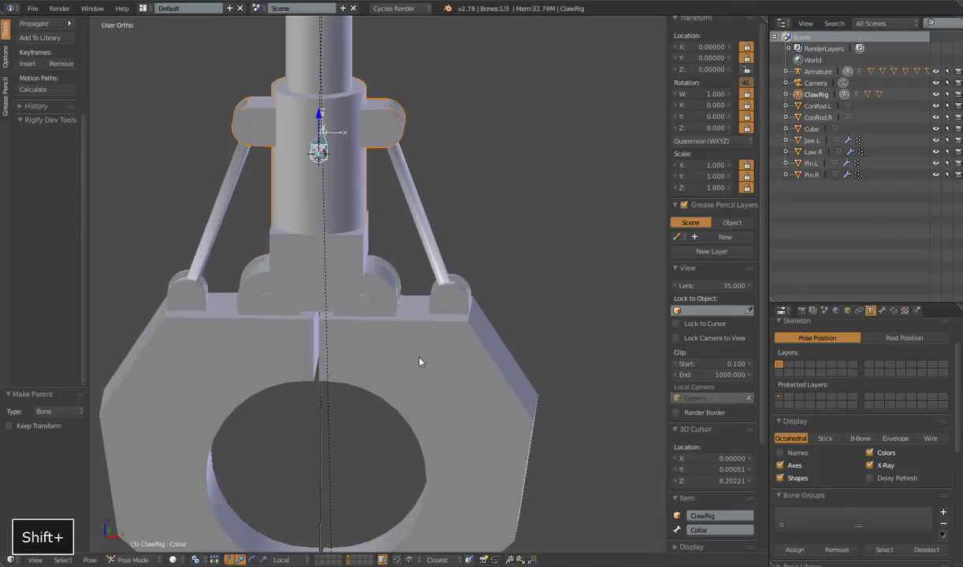
key("KP_3")
key("KP_1")
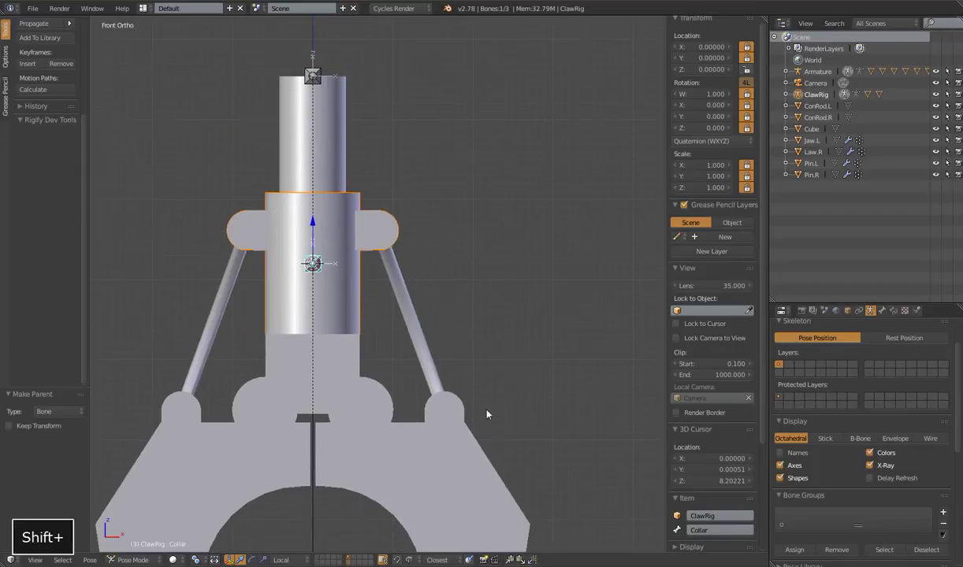
right_click(425, 357)
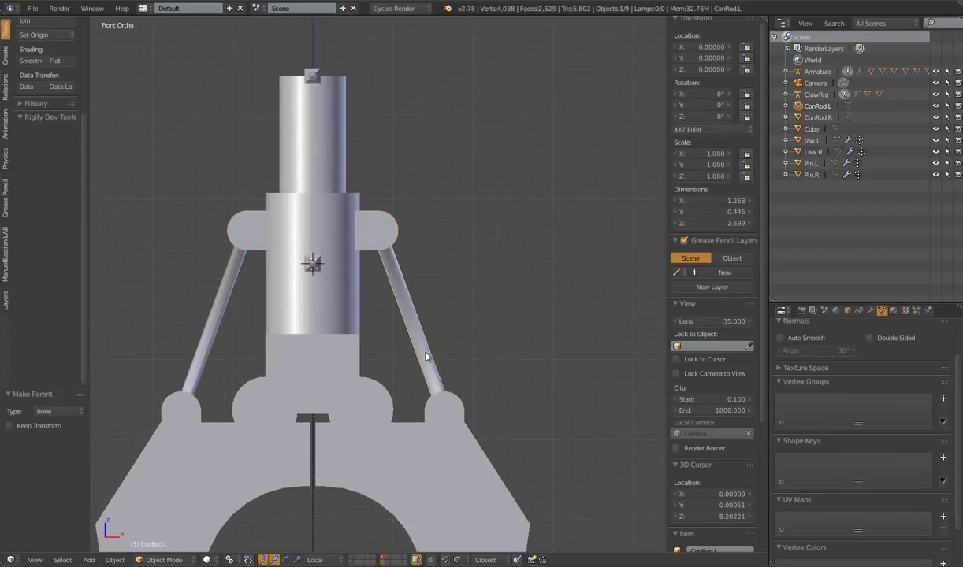
middle_click_drag(446, 341, 420, 191)
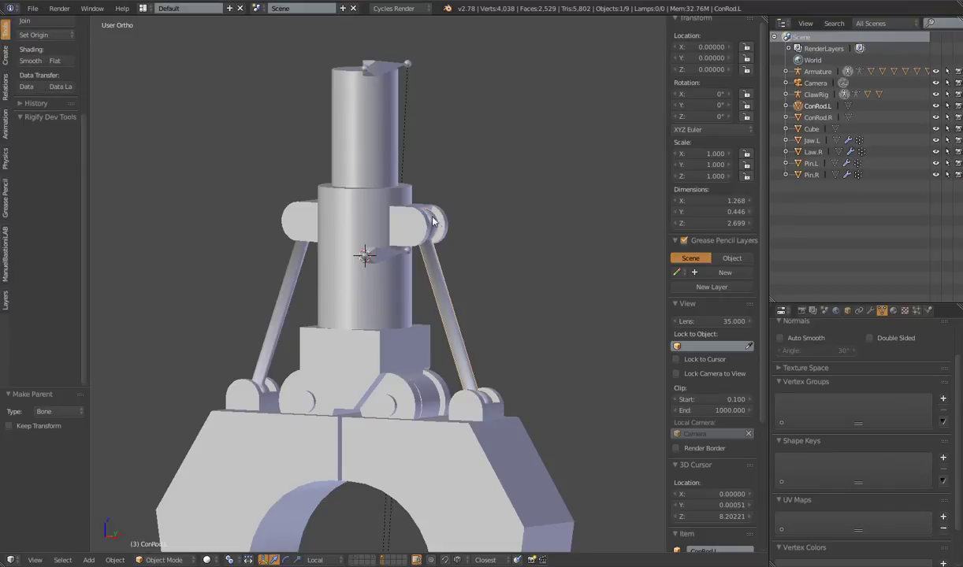
scroll(451, 390, "down", 3)
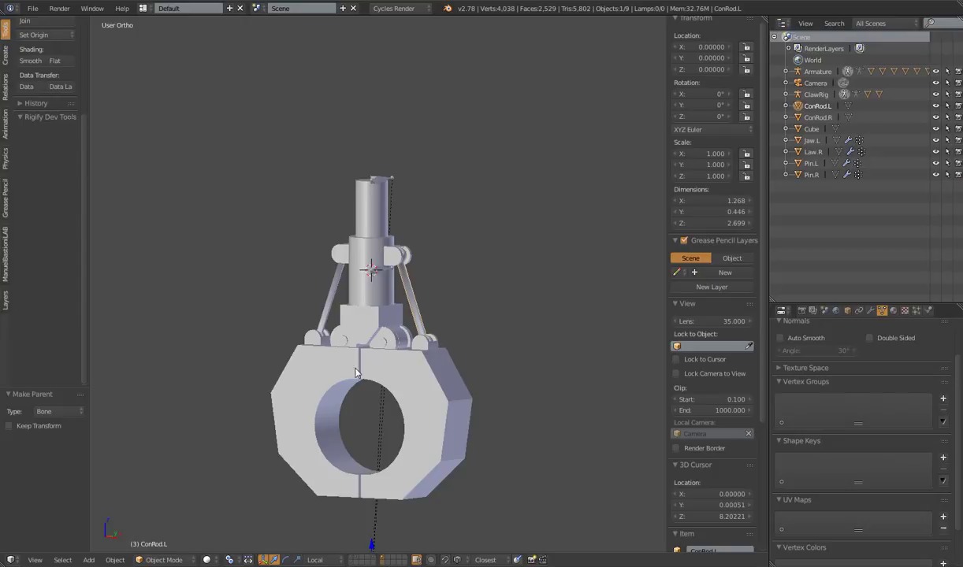
Step: Try moving the Piston and head.001 object, cancel the move, and briefly open and leave its mesh for editing
scroll(355, 372, "up", 3)
right_click(334, 316)
key("g")
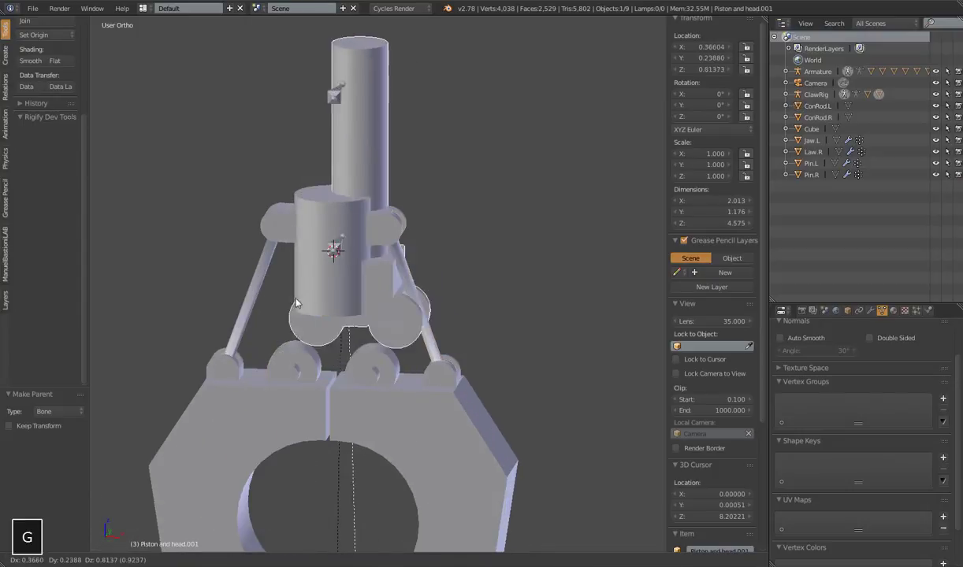
key("Escape")
scroll(342, 299, "down", 3)
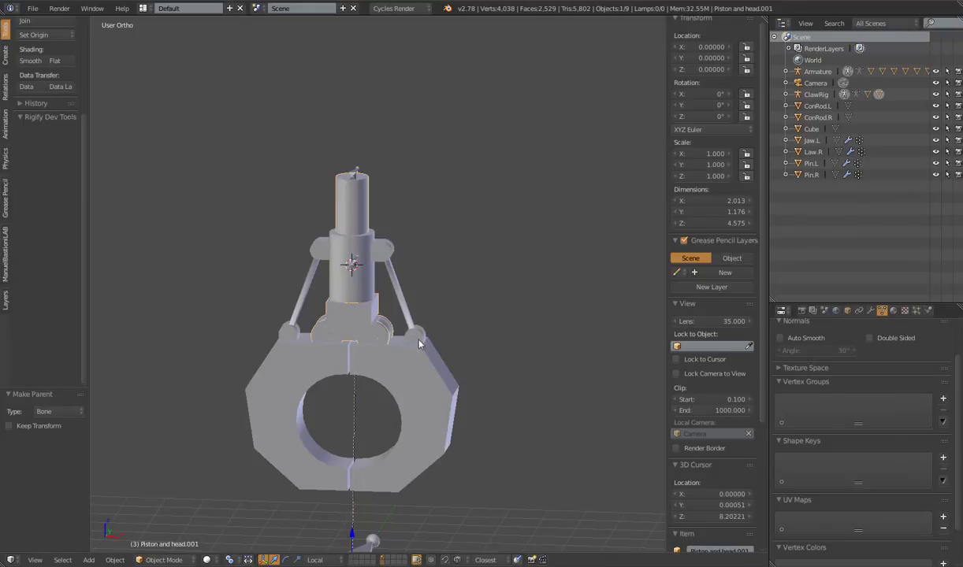
key("Tab")
scroll(394, 300, "up", 4)
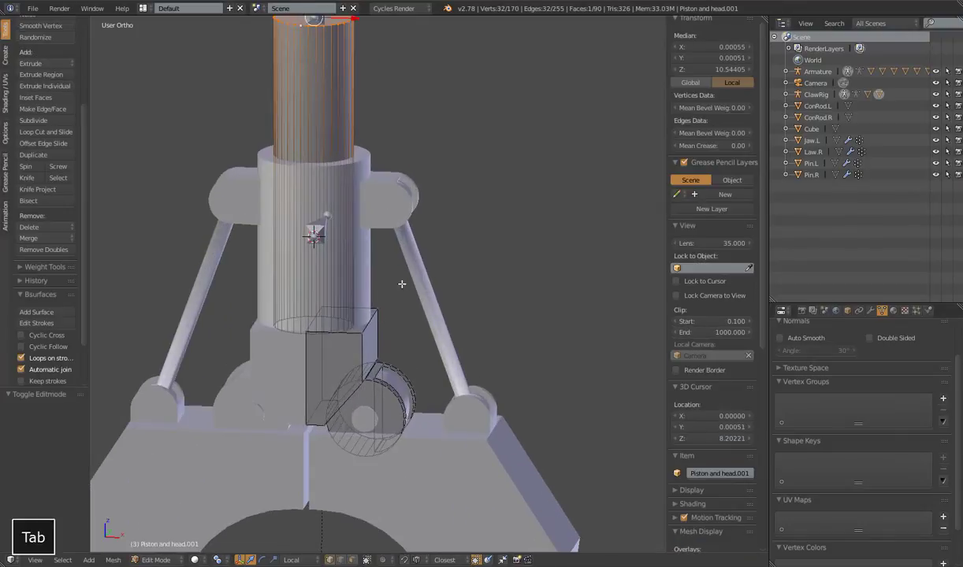
key("Tab")
Step: Snap the 3D cursor to the middle edge loop of the ball at the upper end of ConRod.L
right_click(397, 201)
right_click(410, 229)
key("Tab")
middle_click_drag(464, 264, 414, 315)
scroll(414, 314, "up", 6)
right_click(372, 238, "alt")
middle_click_drag(454, 265, 634, 256)
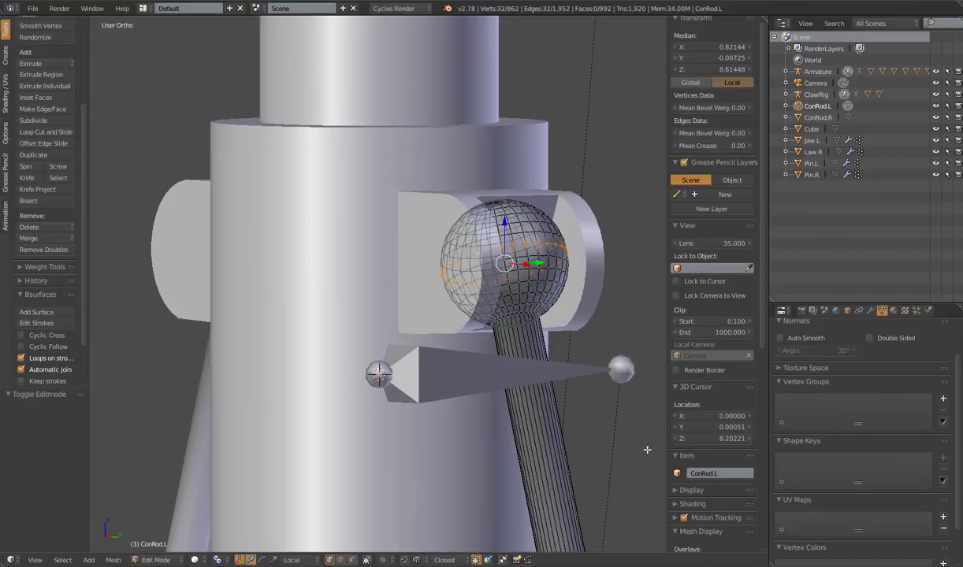
scroll(441, 386, "down", 8)
middle_click_drag(408, 376, 469, 378)
scroll(470, 377, "up", 3)
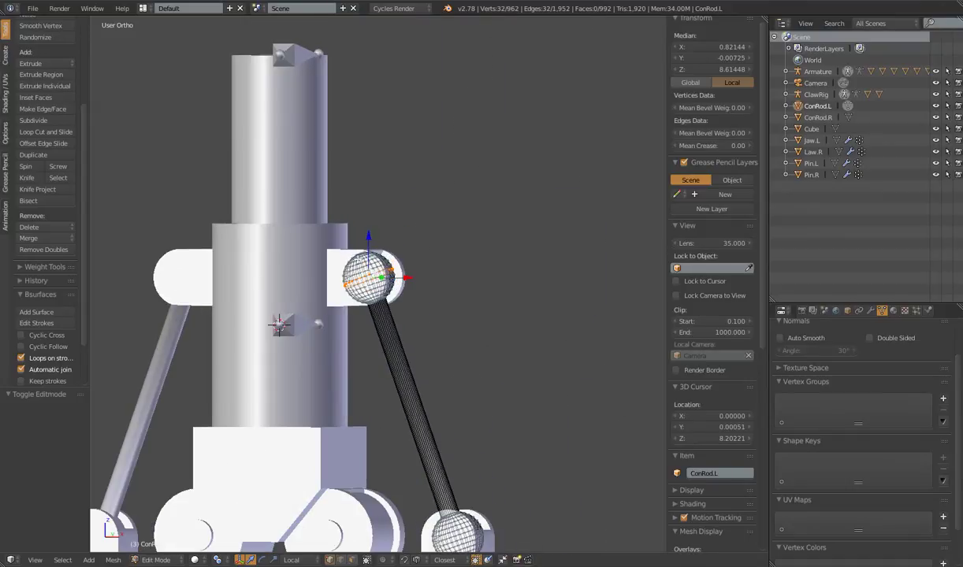
scroll(395, 306, "up", 4)
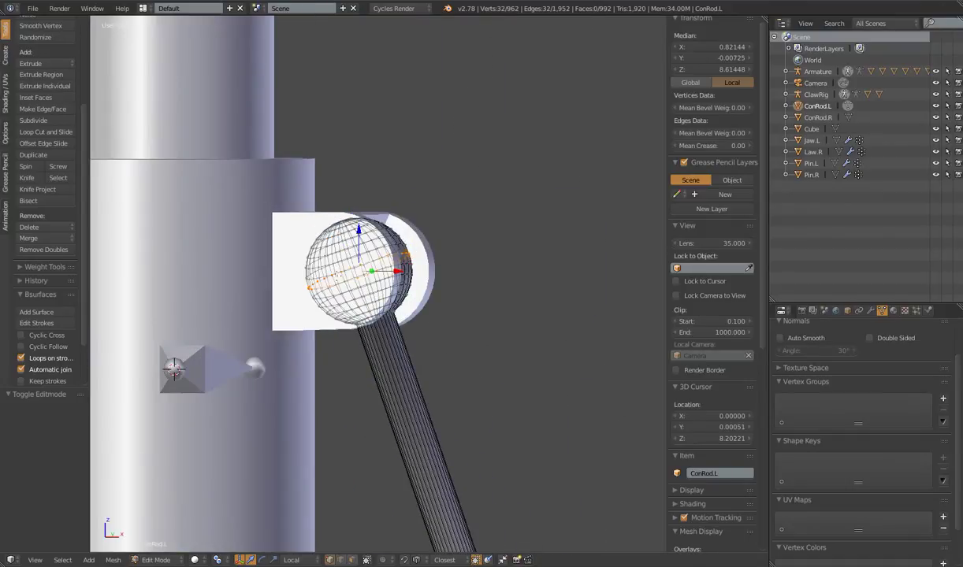
scroll(465, 324, "up", 3)
mouse_move(469, 328)
middle_mouse_down()
mouse_move(429, 316)
mouse_move(466, 334)
middle_mouse_up()
scroll(457, 333, "down", 5)
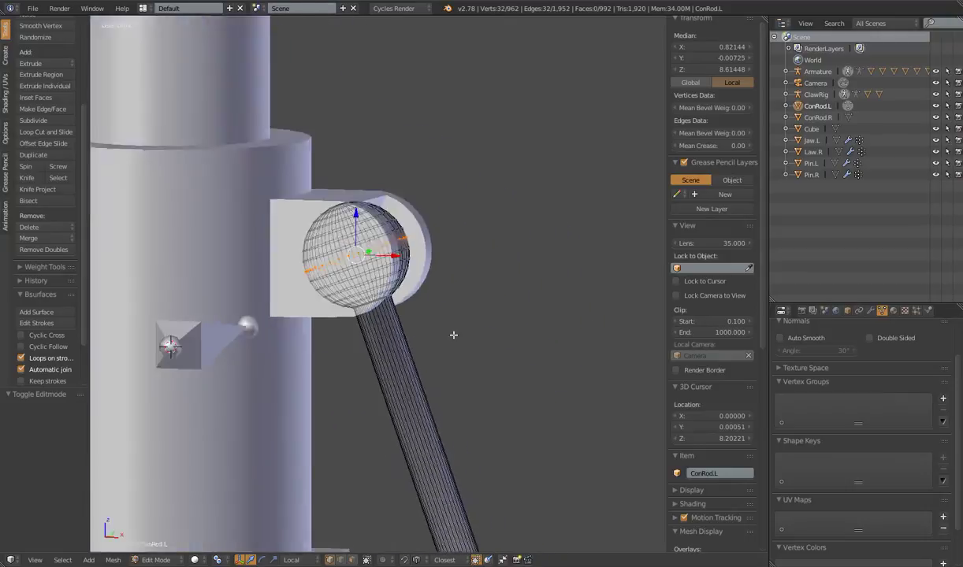
key("shift+s")
left_click(455, 338)
scroll(453, 337, "down", 6)
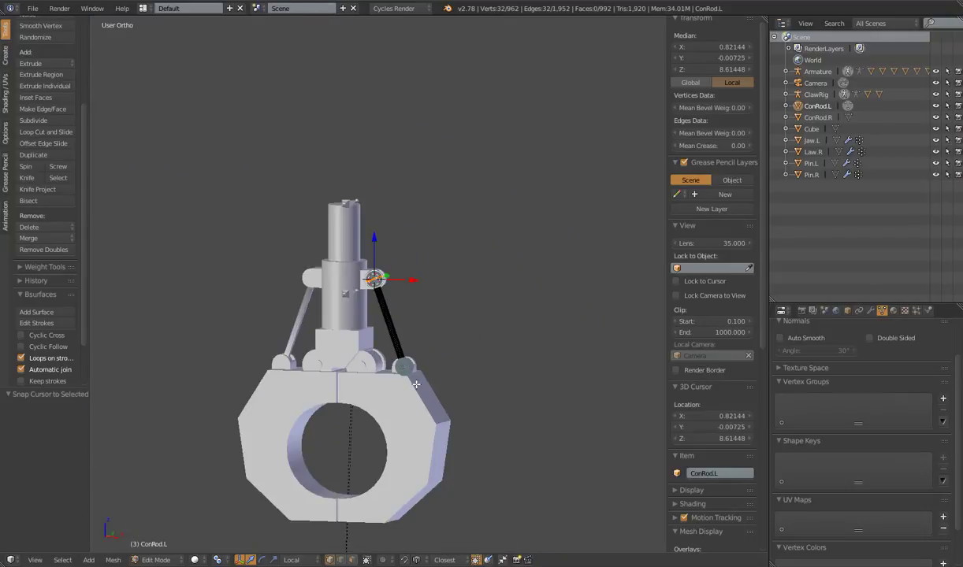
Step: Add a new bone to the ClawRig armature at the 3D cursor on the rod's upper ball joint
key("Tab")
right_click(344, 294)
key("Tab")
scroll(443, 321, "up", 7)
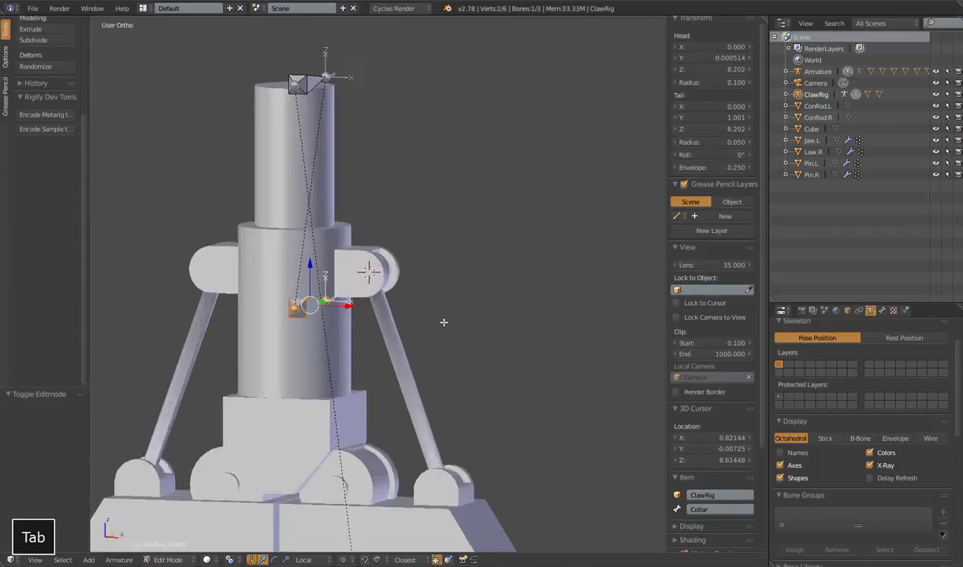
key("shift+a")
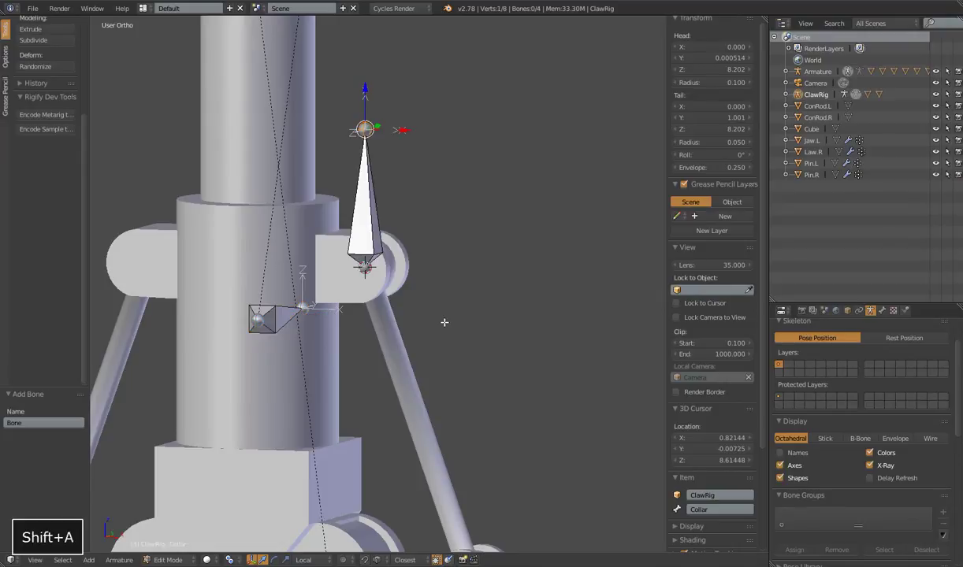
scroll(443, 322, "down", 5)
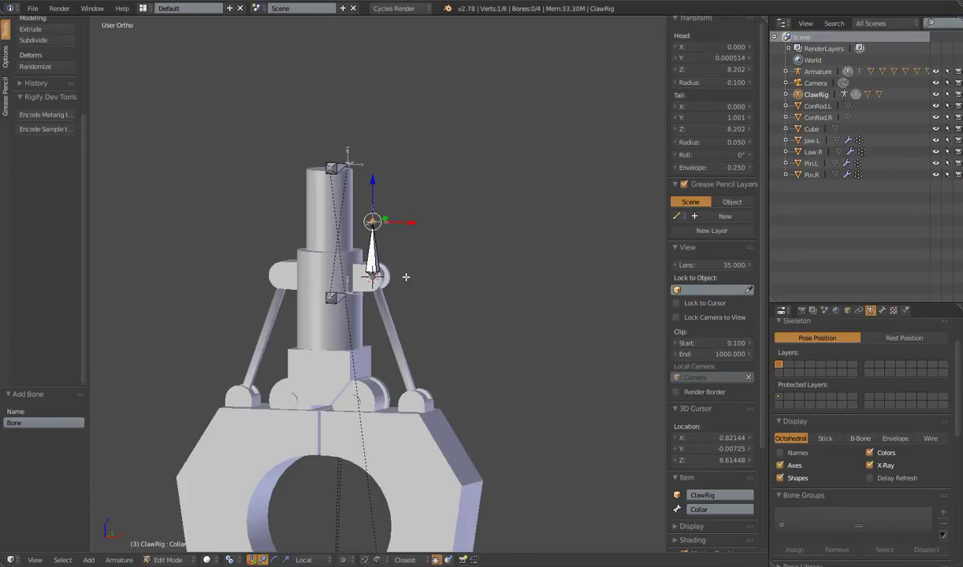
key("Tab")
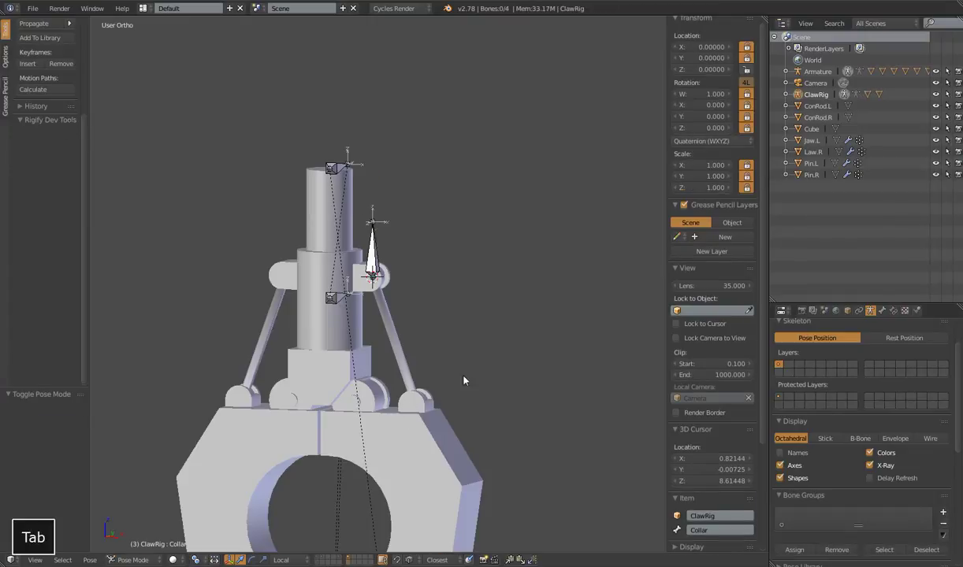
Step: Snap the 3D cursor to the middle edge loop of the ball at the lower end of ConRod.L
middle_click_drag(462, 379, 475, 393)
scroll(476, 392, "up", 4)
right_click(421, 414)
middle_click_drag(489, 502, 439, 353, "shift")
scroll(442, 353, "up", 8)
key("Tab")
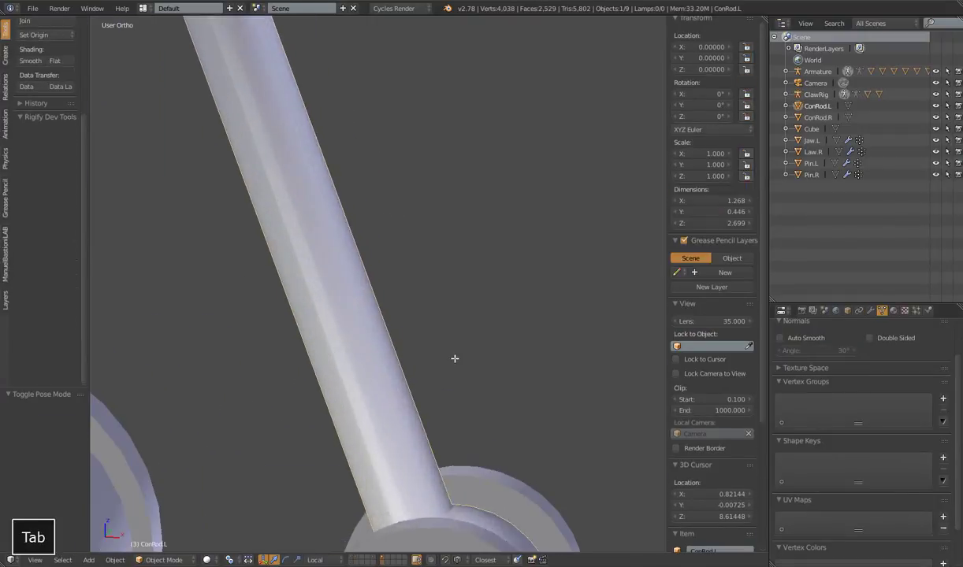
middle_click_drag(463, 408, 408, 307, "shift")
scroll(404, 338, "down", 4)
right_click(391, 369, "alt")
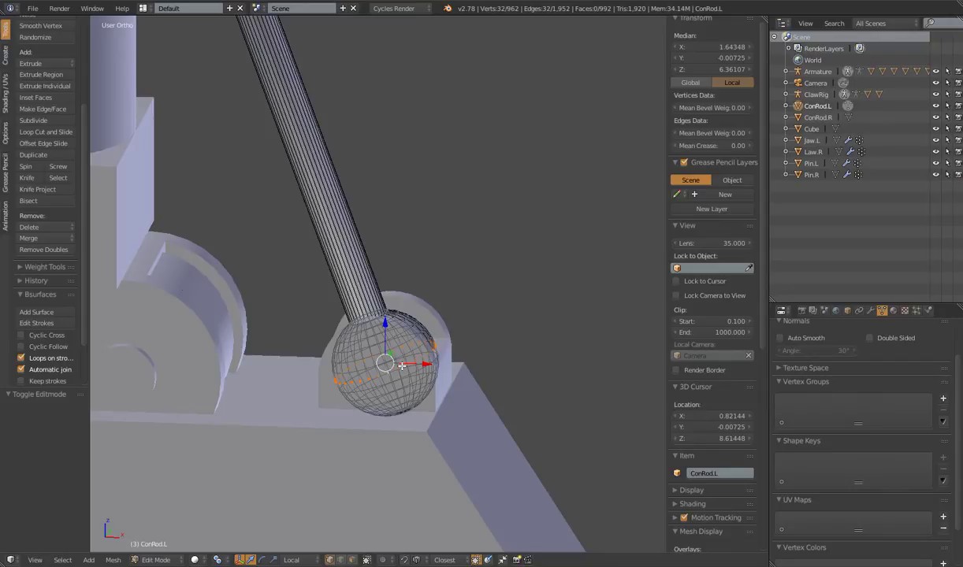
key("shift+s")
left_click(402, 365)
scroll(392, 347, "down", 4)
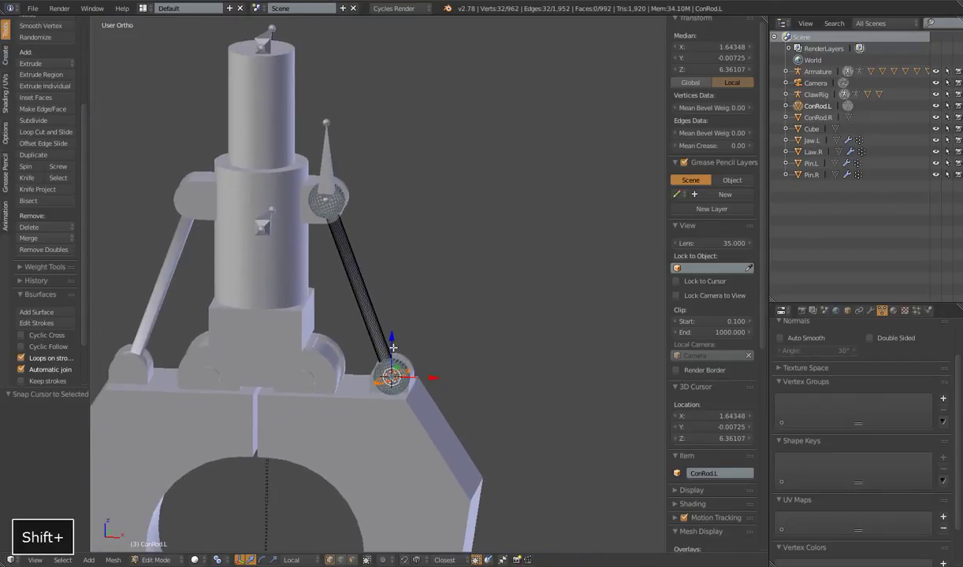
Step: Snap the new bone's tail to the 3D cursor at the rod's lower ball joint
key("Tab")
right_click(322, 118)
key("Tab")
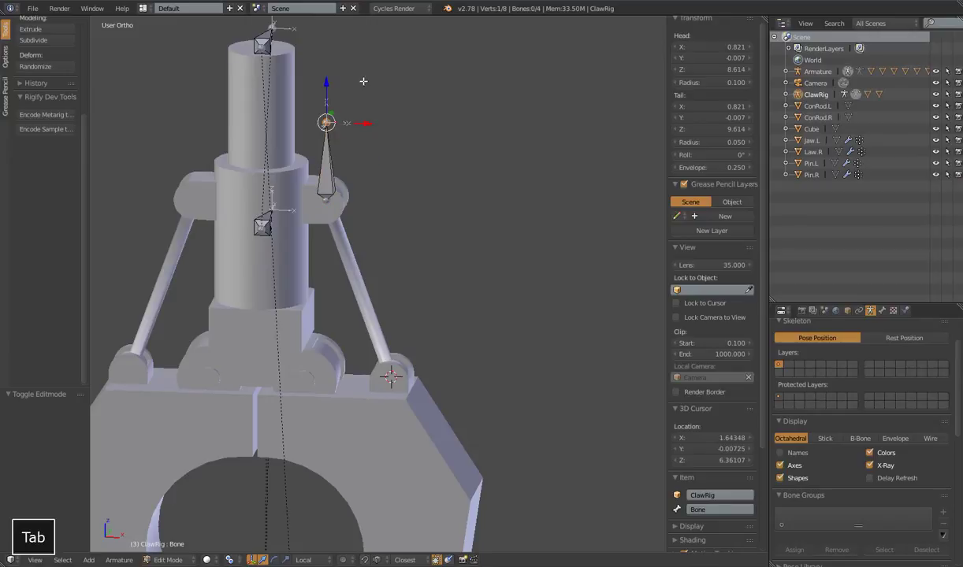
key("shift+s")
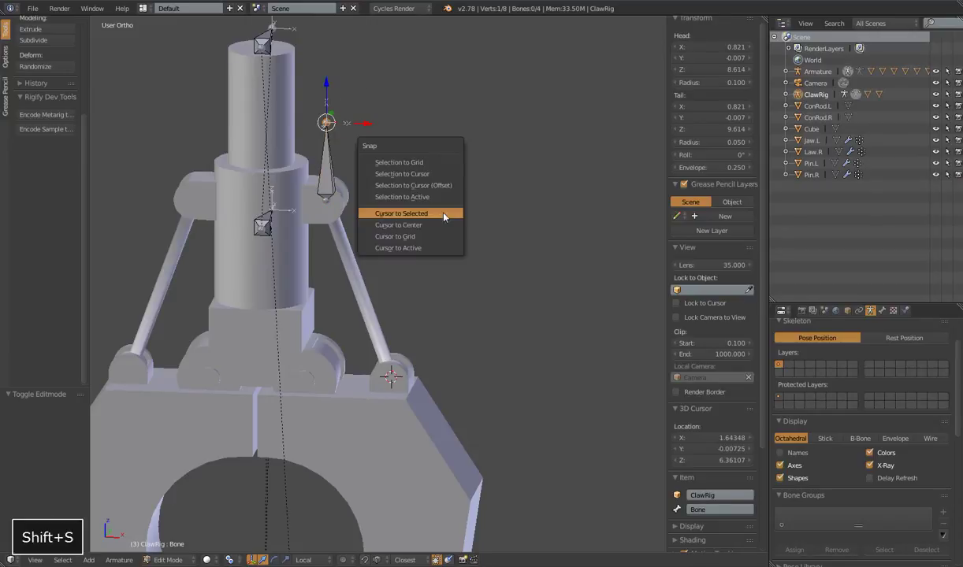
left_click(422, 174)
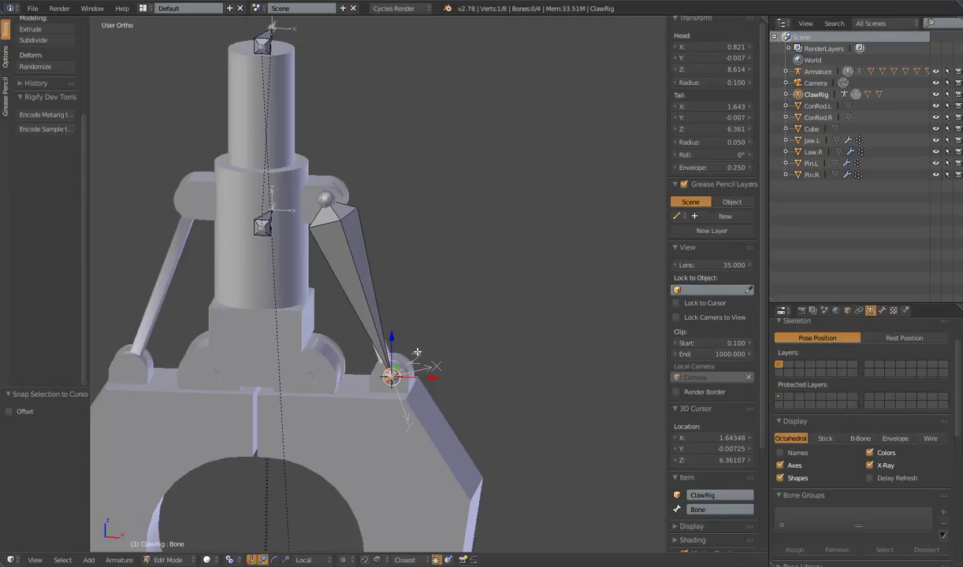
Step: Rename the bone running along the connecting rod as MCH.IK.001
right_click(340, 235)
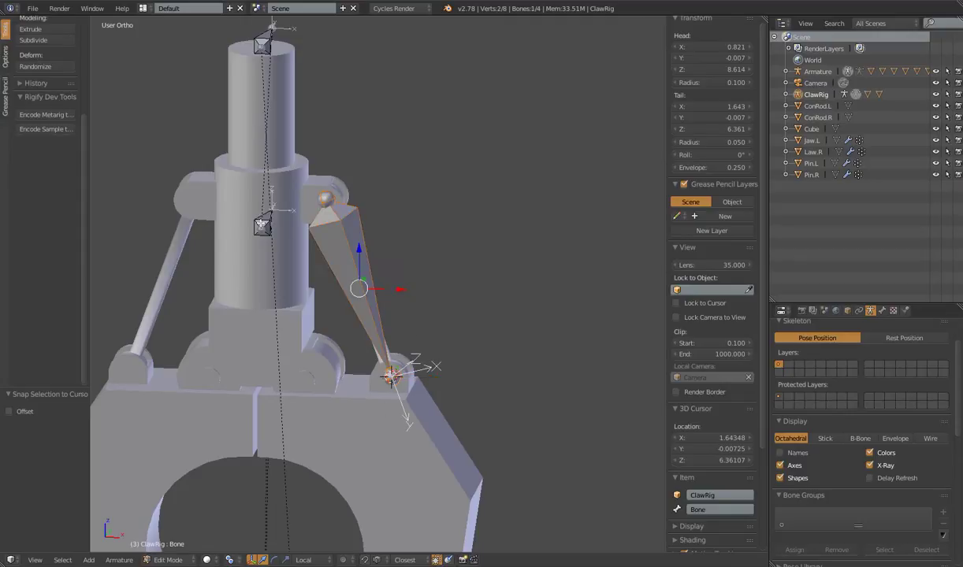
left_click(710, 509)
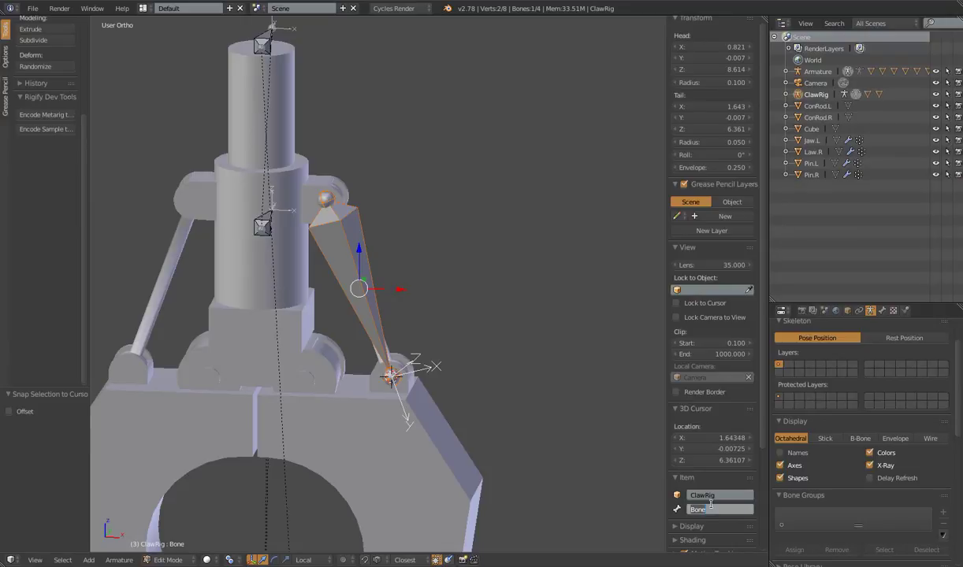
type("MCH")
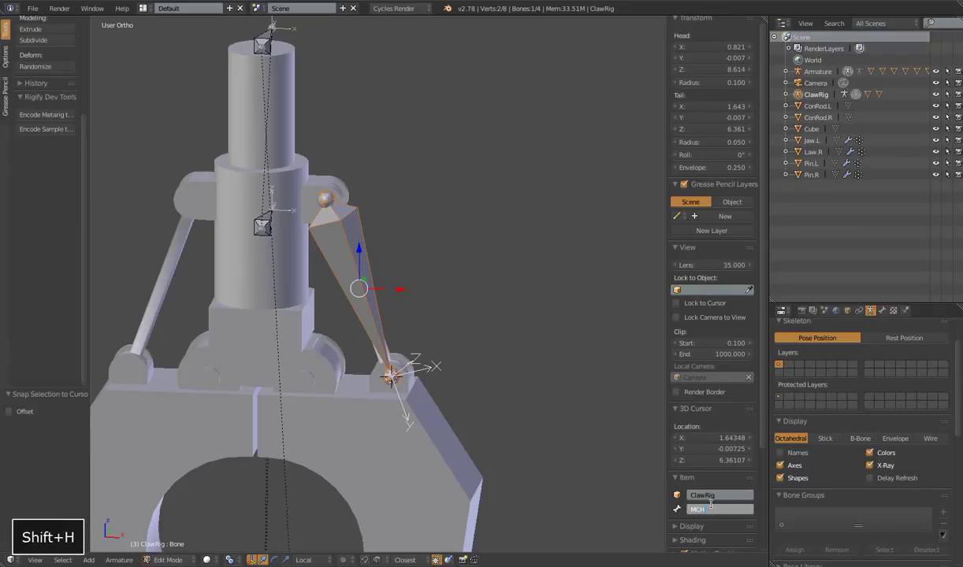
type("-IK001")
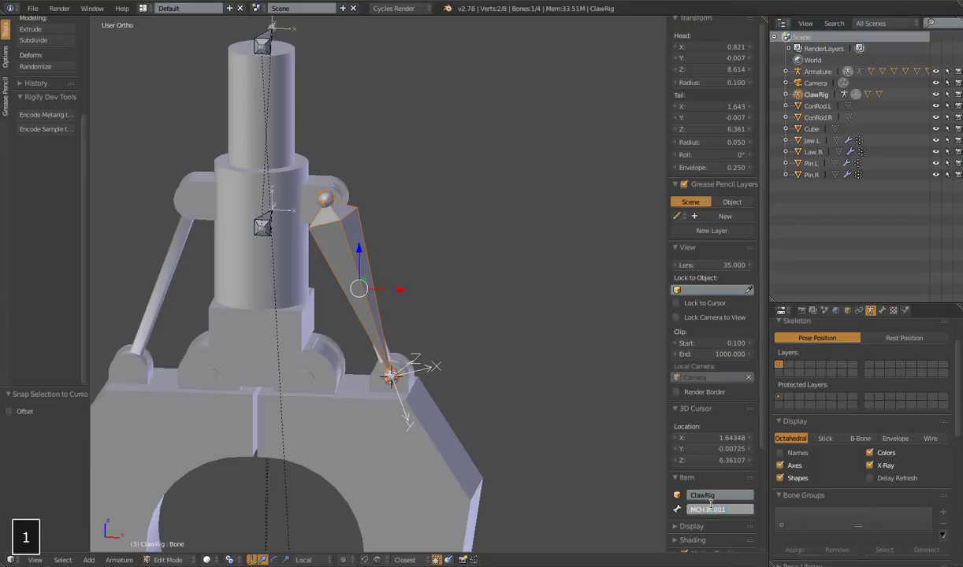
key("Return")
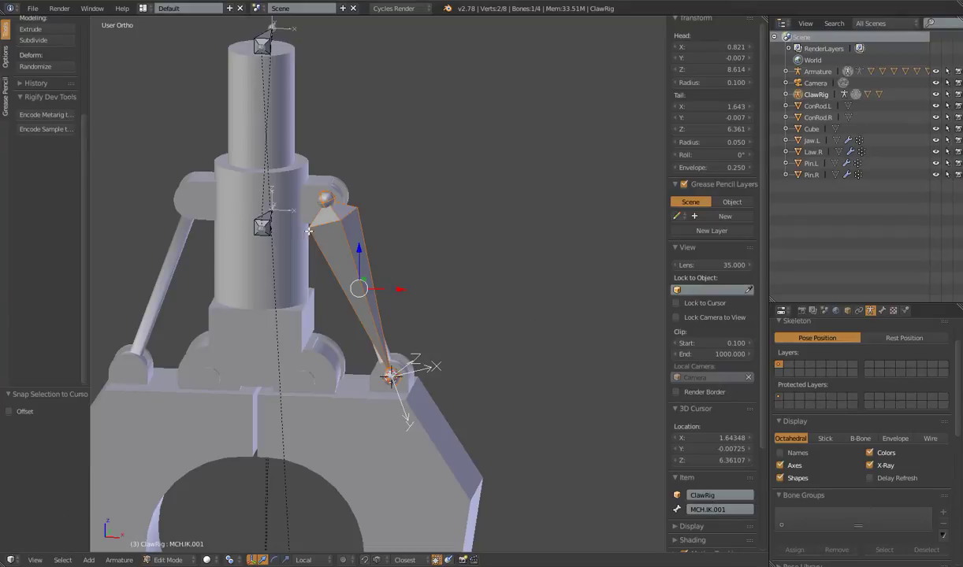
Step: Parent the MCH.IK.001 bone to the Collar bone with its offset kept, and return to Pose Mode
right_click(264, 215, "shift")
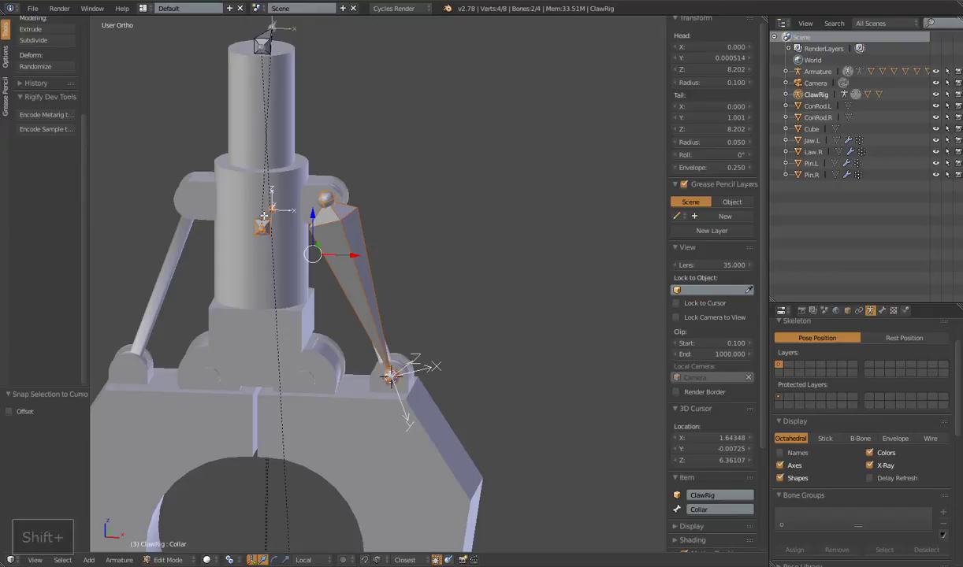
key("ctrl+p")
left_click(264, 214)
key("Tab")
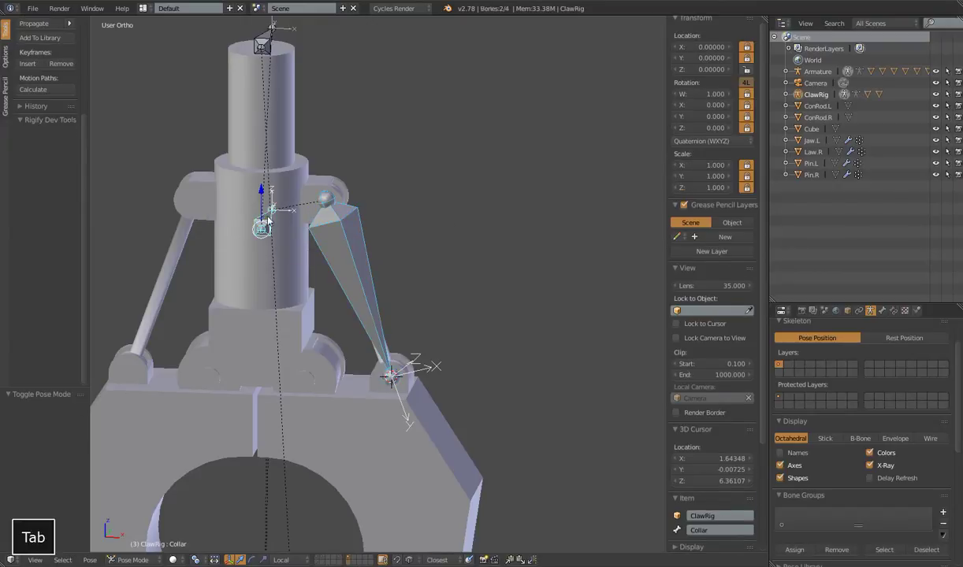
Step: Test the parenting by moving the Collar bone twice, cancelling each move
key("g")
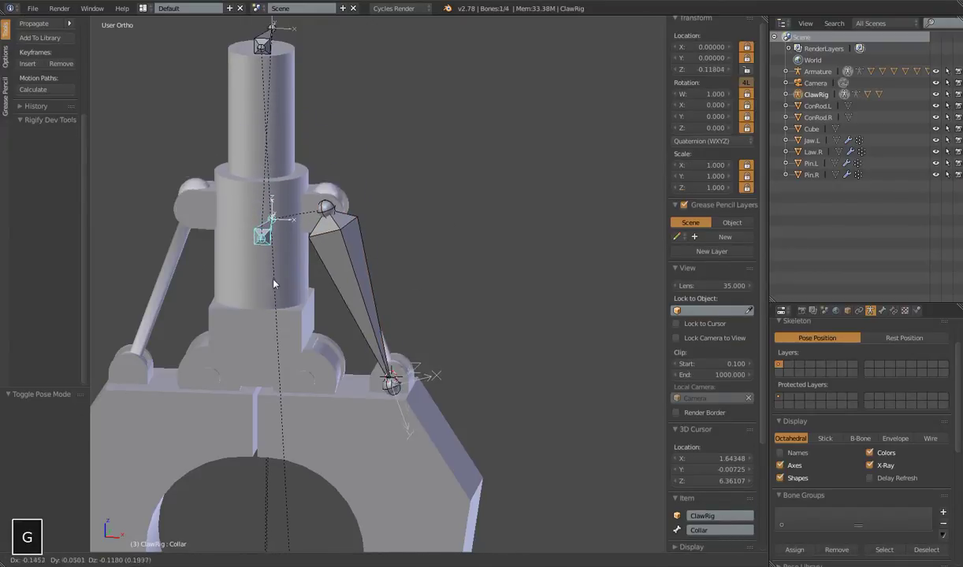
right_click(279, 227)
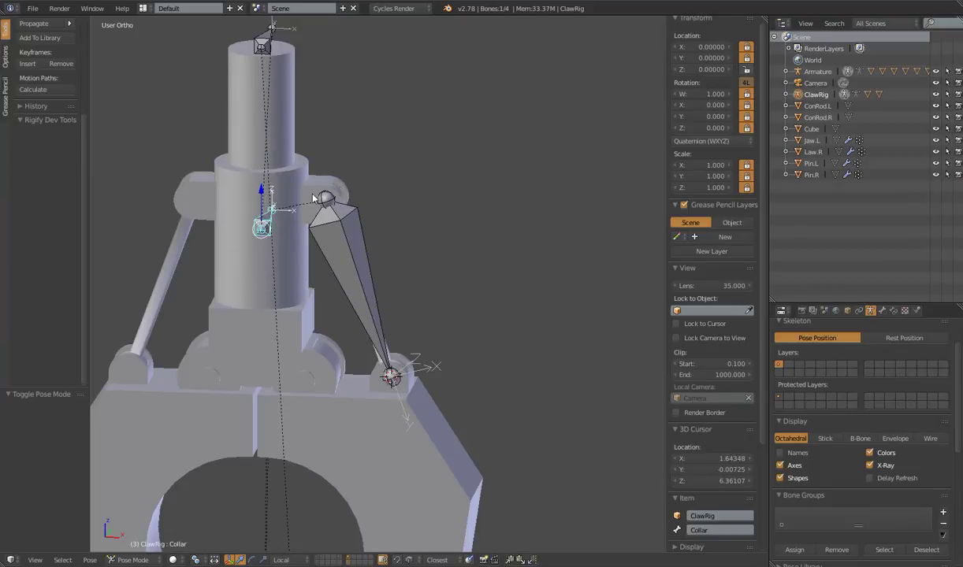
key("g")
right_click(307, 239)
Step: Roll the MCH.IK.001 bone to about 70° in Edit Mode, aligning its axes squarely in the right-side view
right_click(344, 278)
key("Tab")
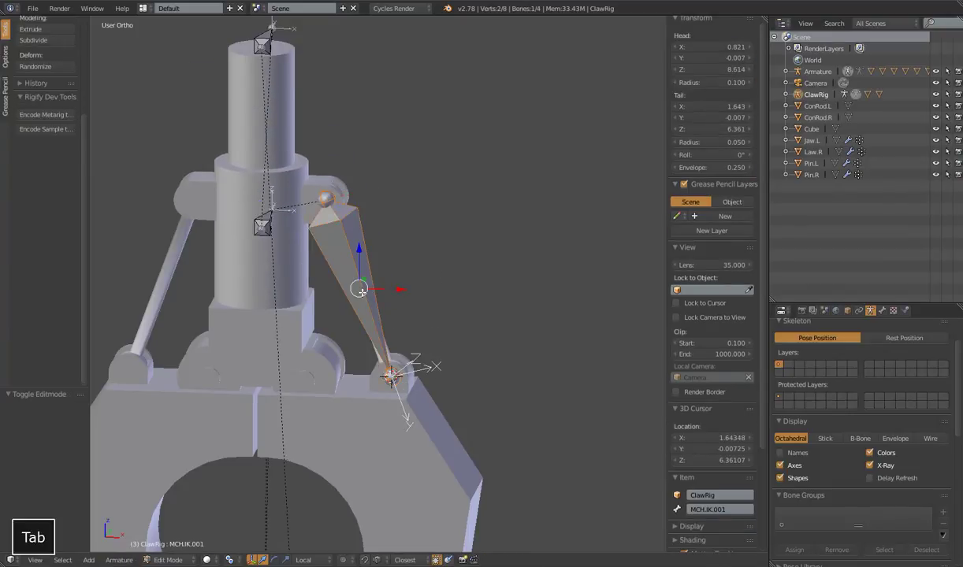
key("KP_3")
middle_click_drag(504, 346, 415, 315, "shift")
scroll(387, 248, "up", 3)
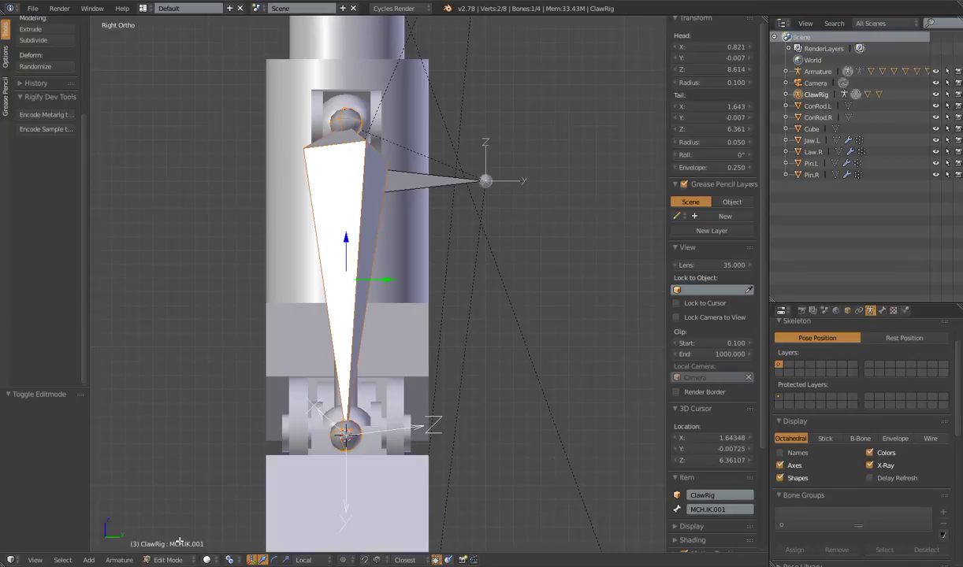
key("ctrl+r")
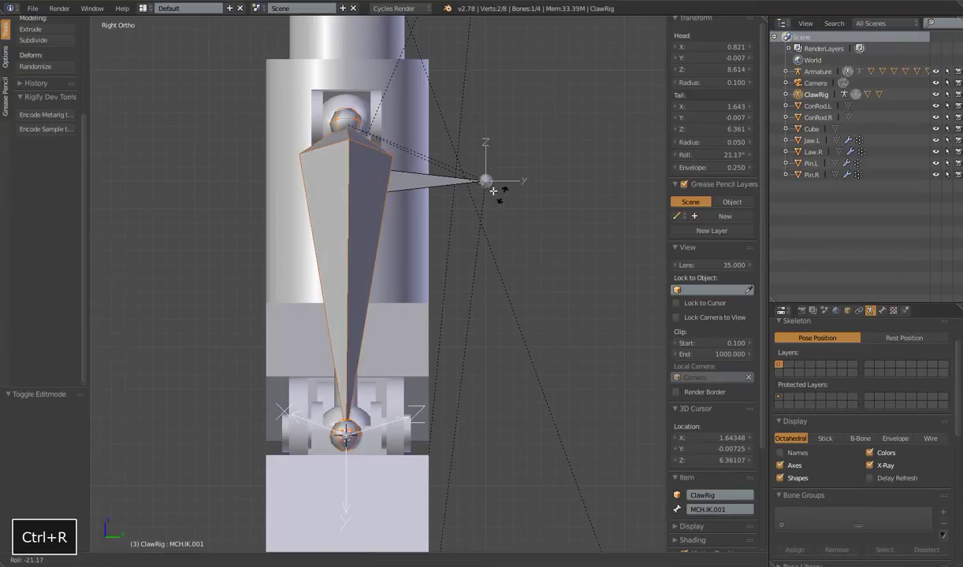
left_click(422, 110)
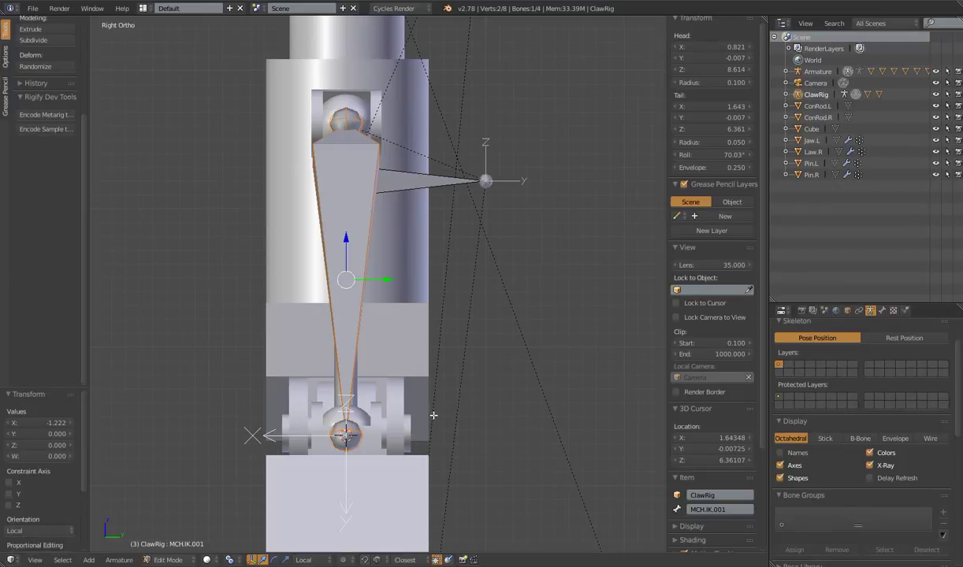
middle_click_drag(278, 379, 431, 353)
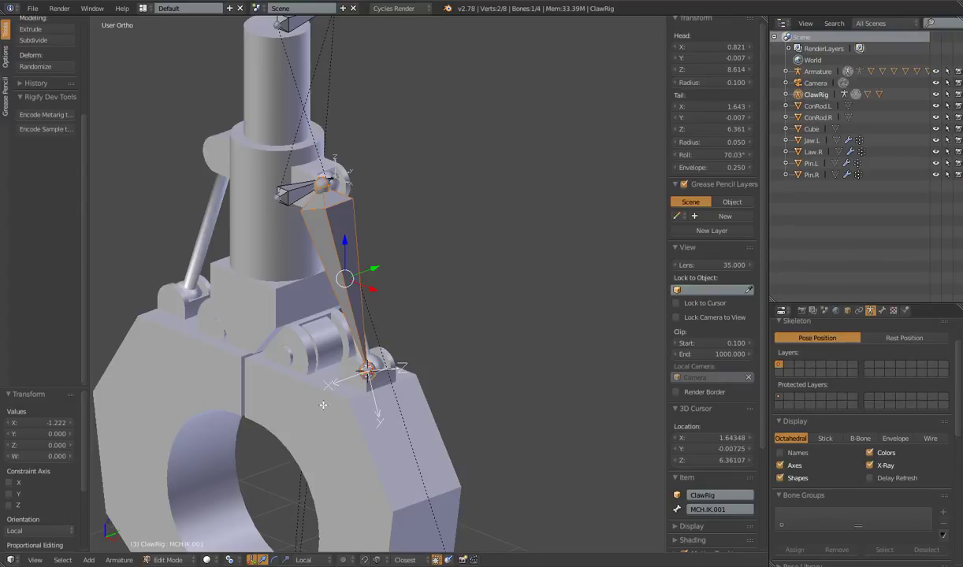
Step: Test the MCH.IK.001 bone in Pose Mode with a free trackball rotation, then cancel the rotation
key("Tab")
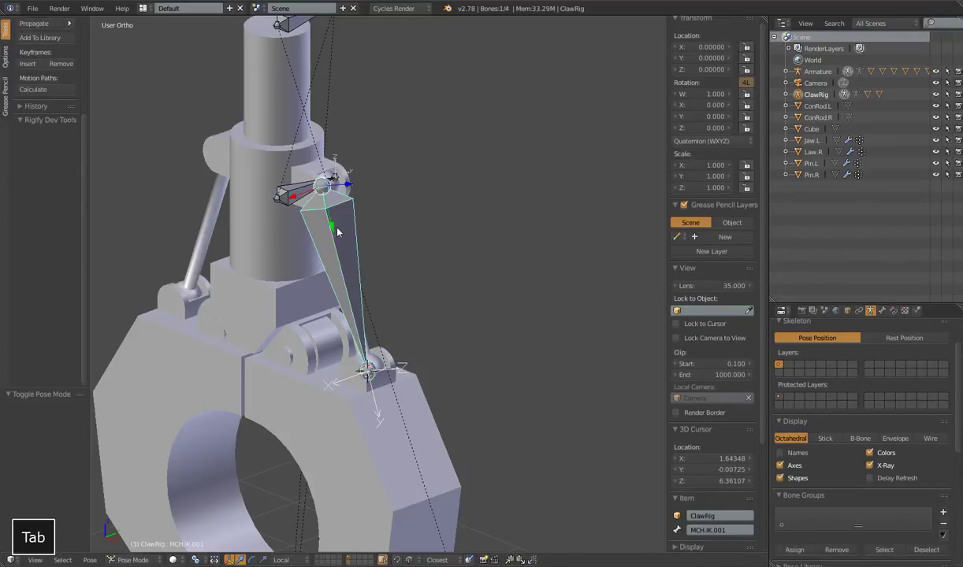
key("r")
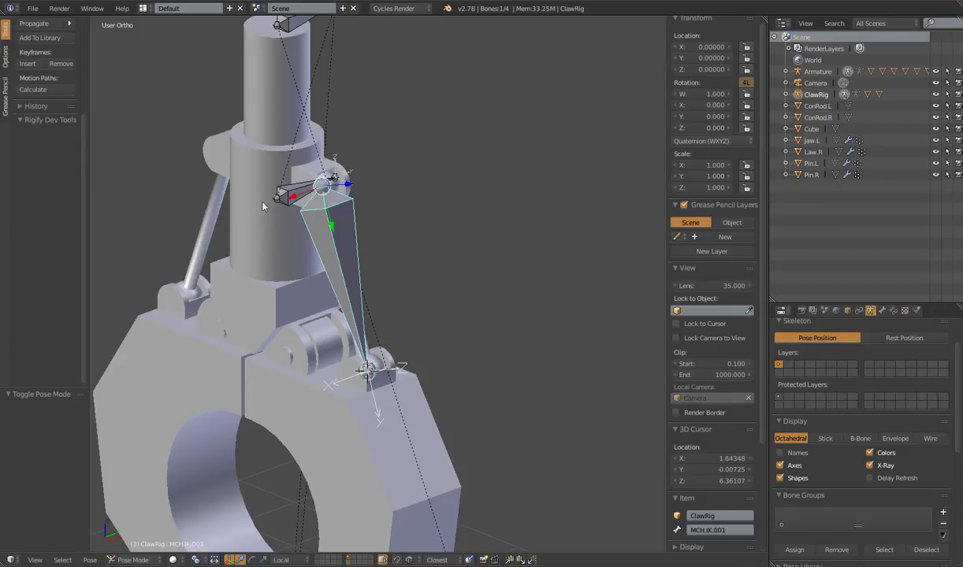
key("r")
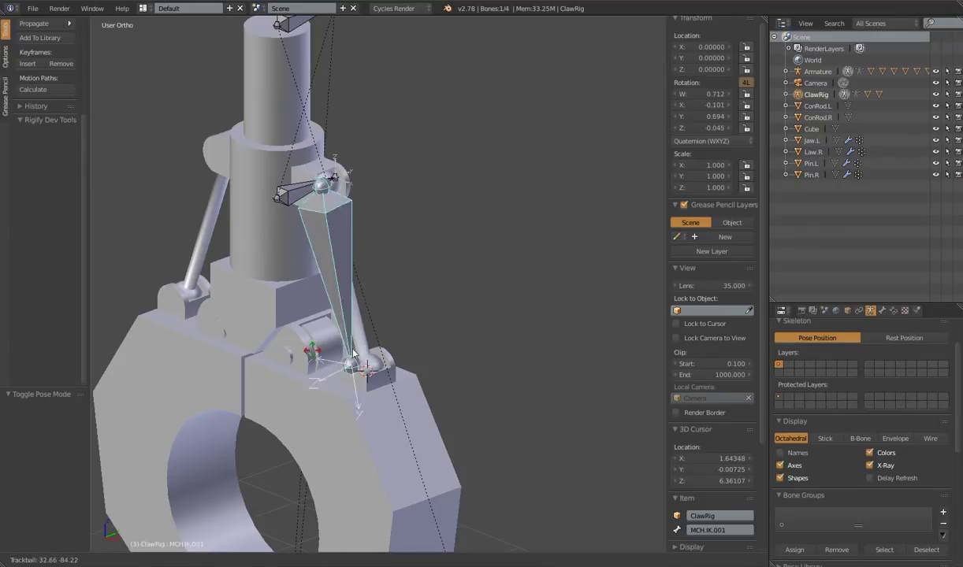
right_click(335, 229)
Step: In Edit Mode, extrude a bone about 0.488 units along negative X from the tail of MCH.IK.001 in front view
scroll(334, 227, "down", 3)
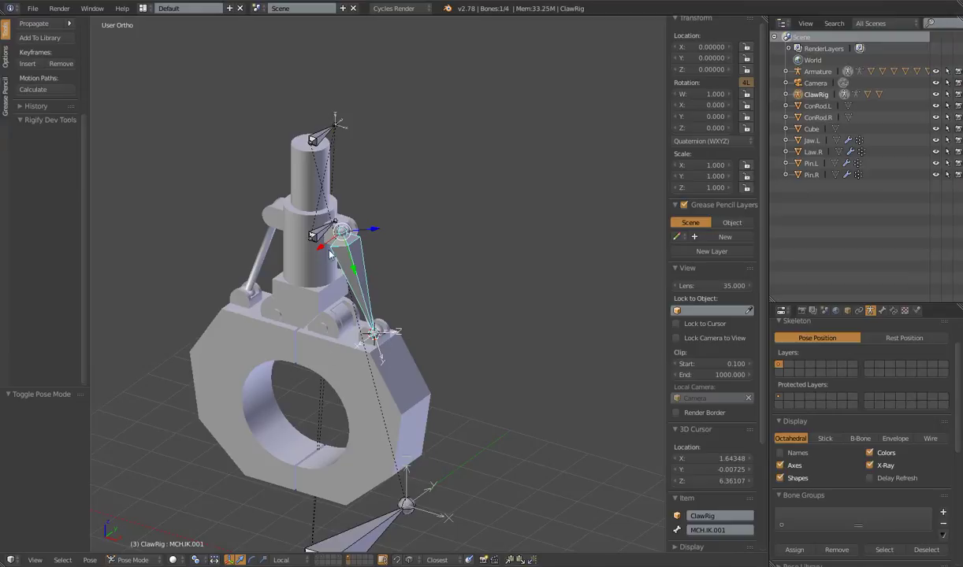
scroll(331, 296, "down", 3)
scroll(363, 319, "up", 4)
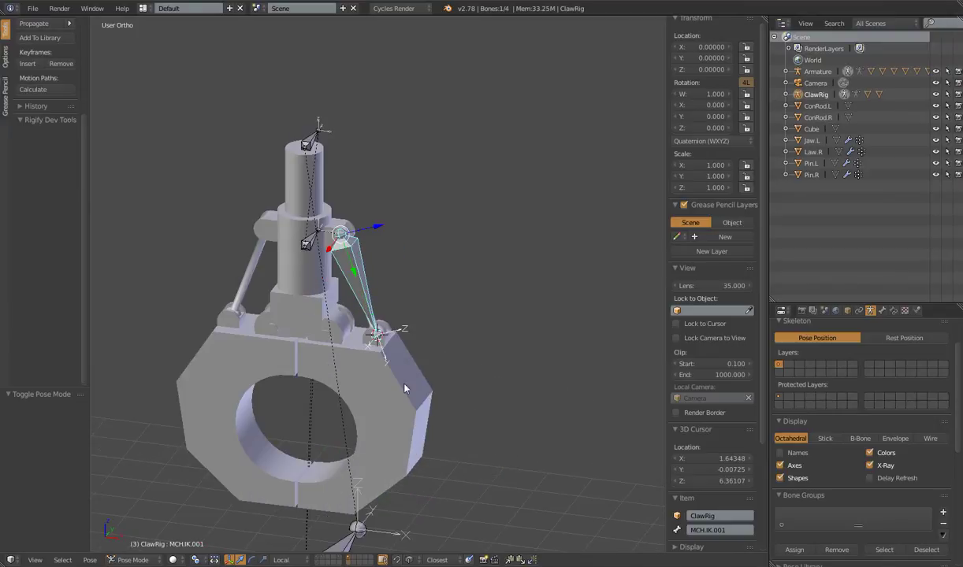
middle_click_drag(406, 398, 423, 400)
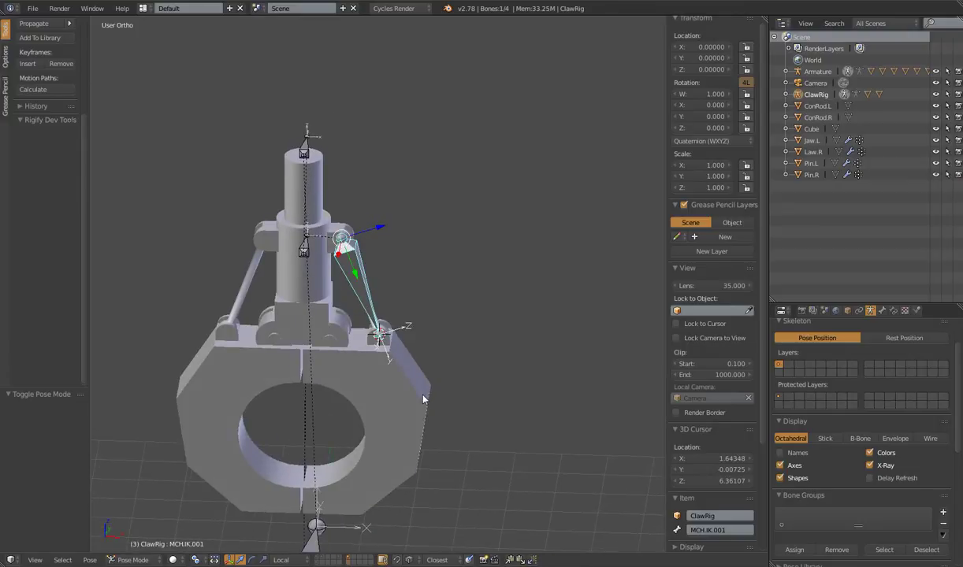
key("KP_3")
key("KP_1")
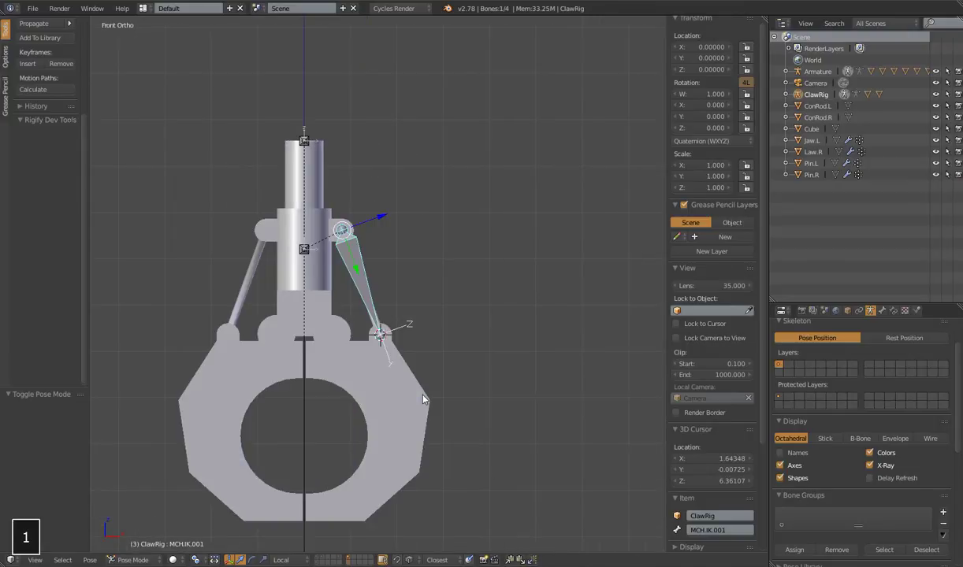
middle_click_drag(442, 408, 433, 381, "shift")
scroll(433, 383, "up", 6)
scroll(431, 384, "down", 4)
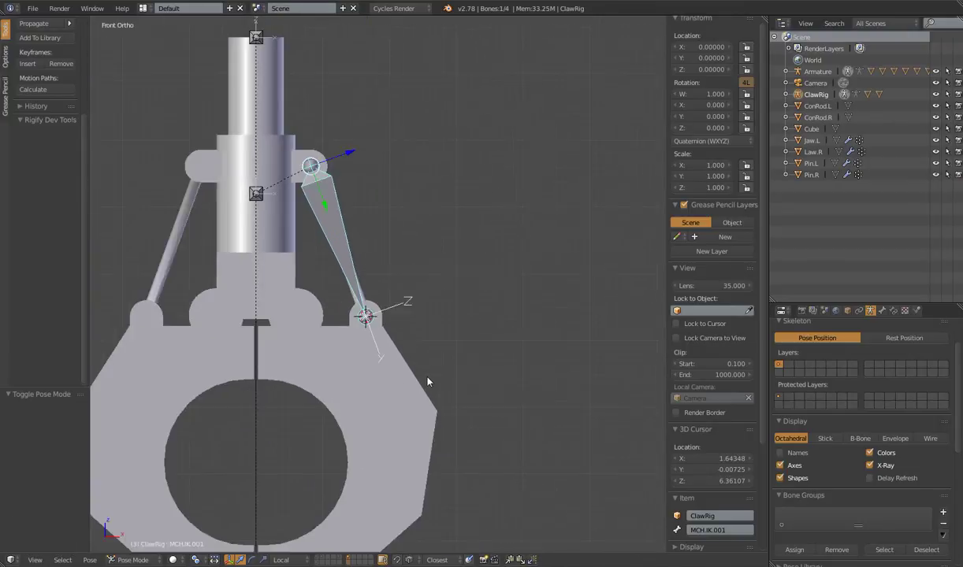
key("Tab")
scroll(428, 382, "up", 3)
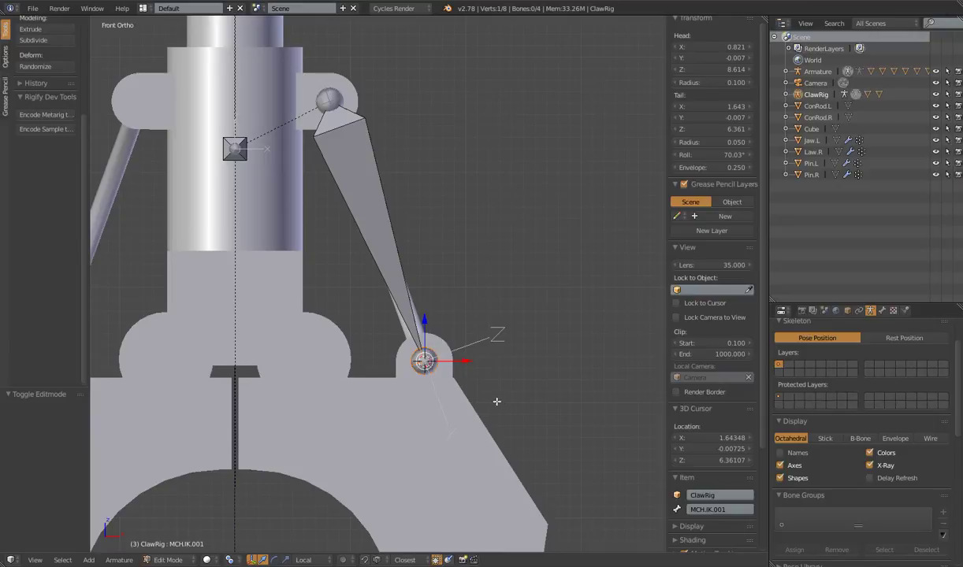
key("e")
key("g")
key("x")
left_click(435, 392)
Step: Snap the 3D cursor to the centre of the Pin.L mesh with all its vertices selected in Edit Mode
middle_click_drag(435, 391, 294, 335)
middle_click_drag(317, 434, 452, 357, "shift")
middle_click_drag(404, 337, 396, 338)
scroll(396, 337, "up", 4)
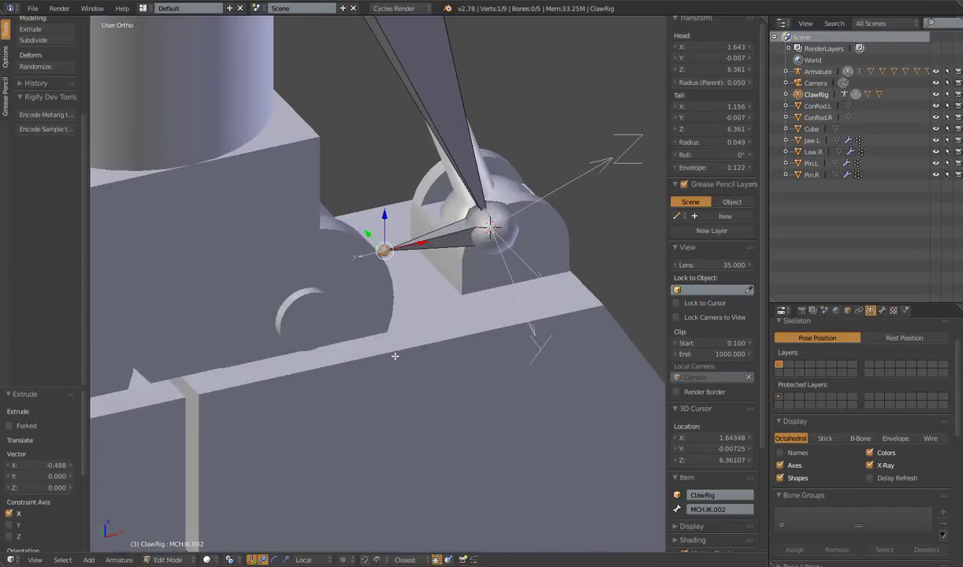
key("Tab")
right_click(297, 299)
key("Tab")
middle_click_drag(311, 314, 341, 326)
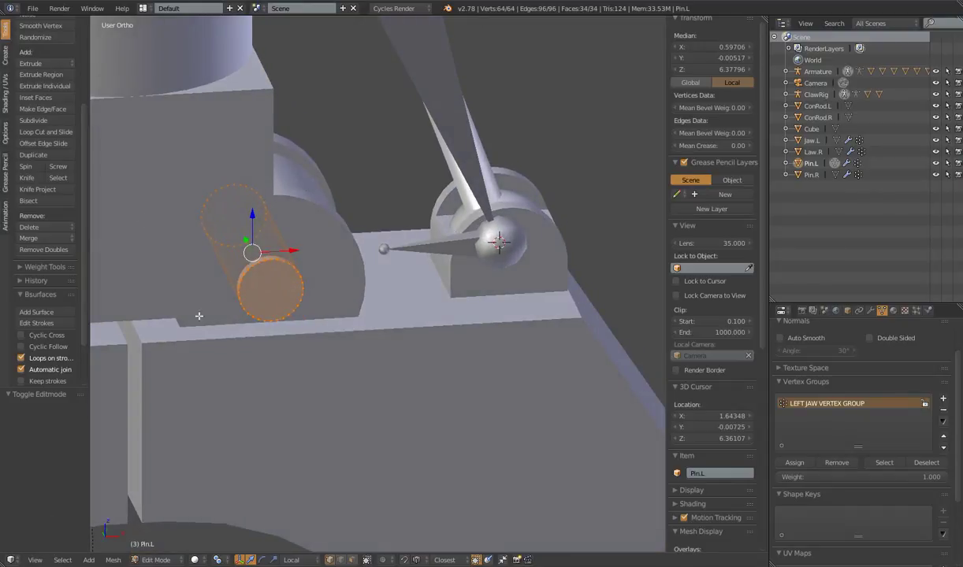
key("a")
key("a")
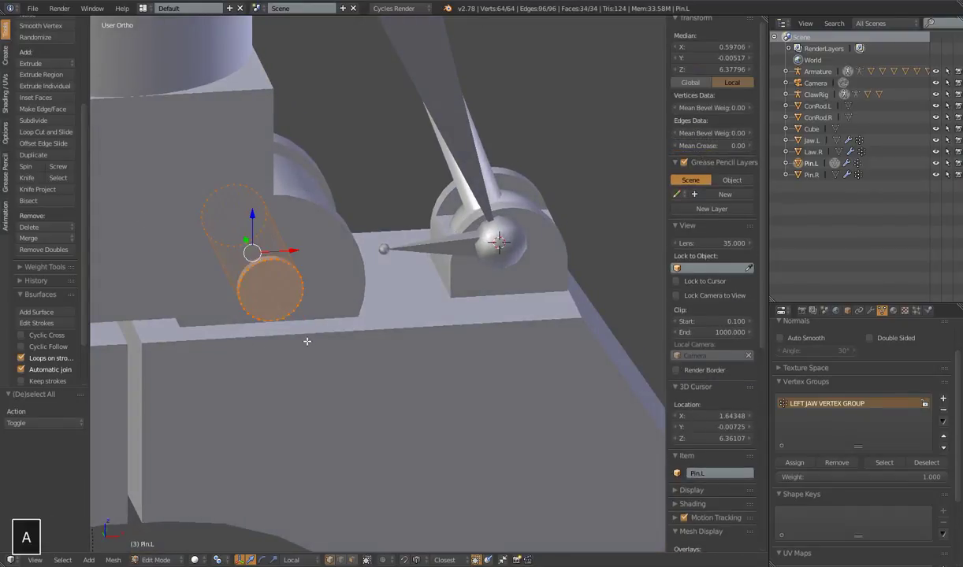
key("shift+a")
key("shift+s")
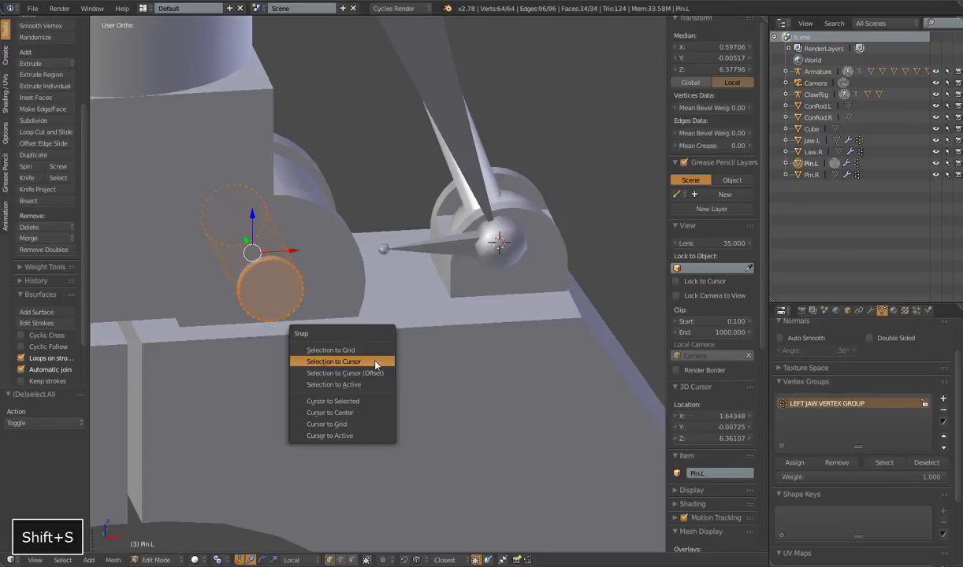
left_click(343, 402)
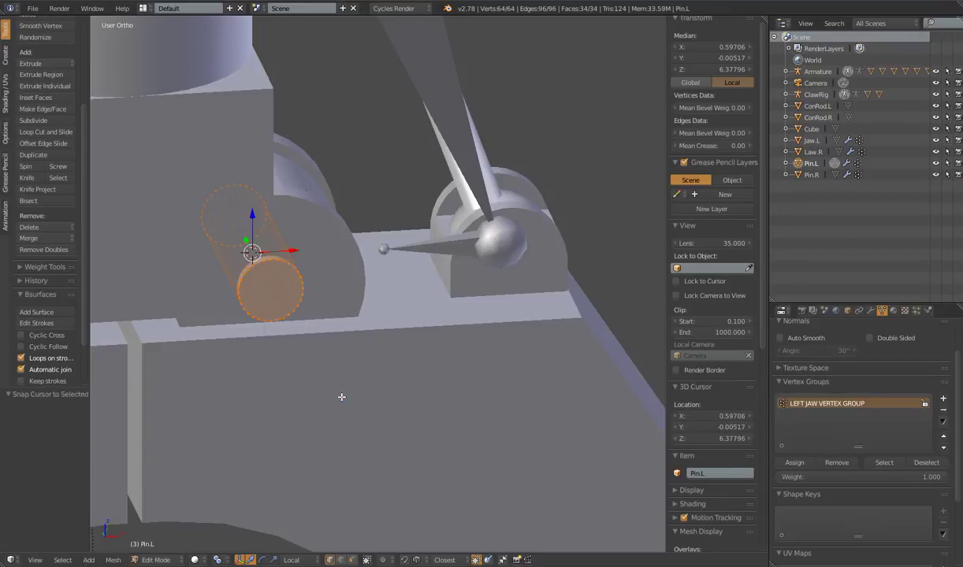
Step: Return to editing the ClawRig armature and snap the extruded bone's tail to the 3D cursor at the pin
key("Tab")
right_click(384, 244)
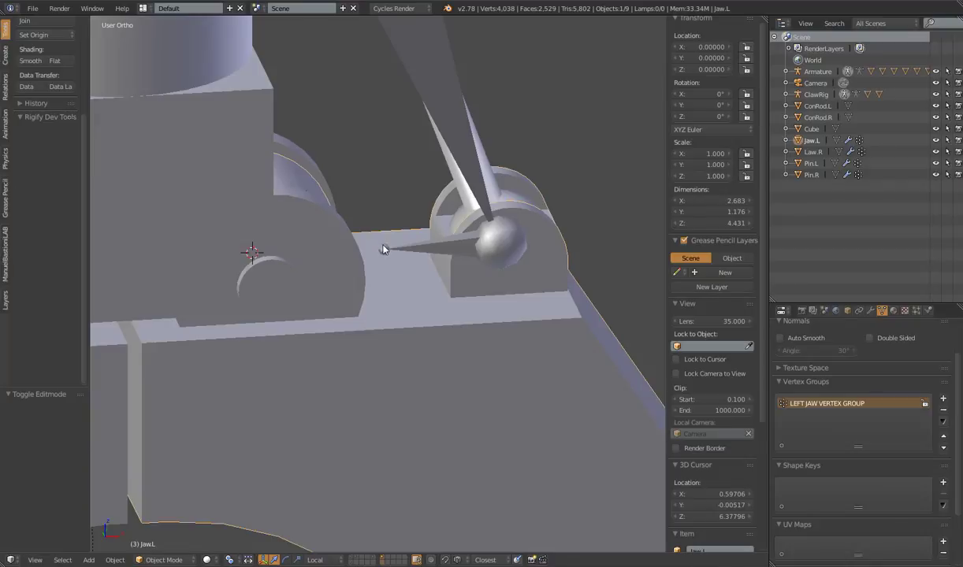
key("Tab")
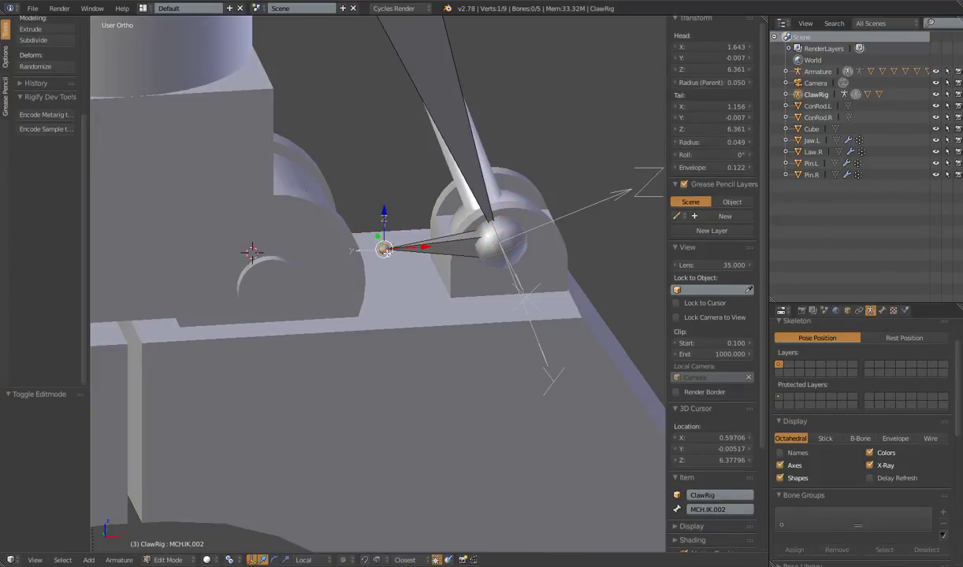
key("shift+s")
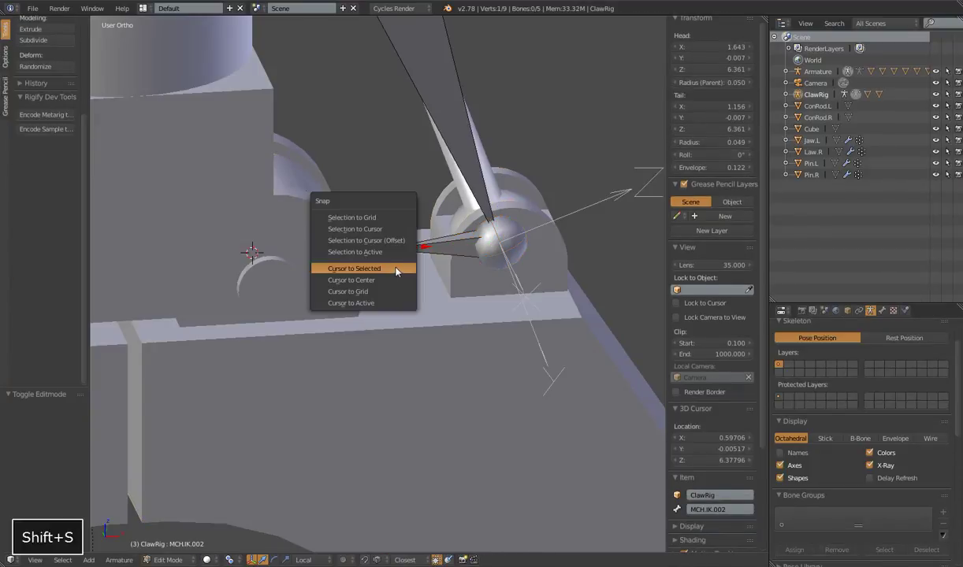
left_click(361, 218)
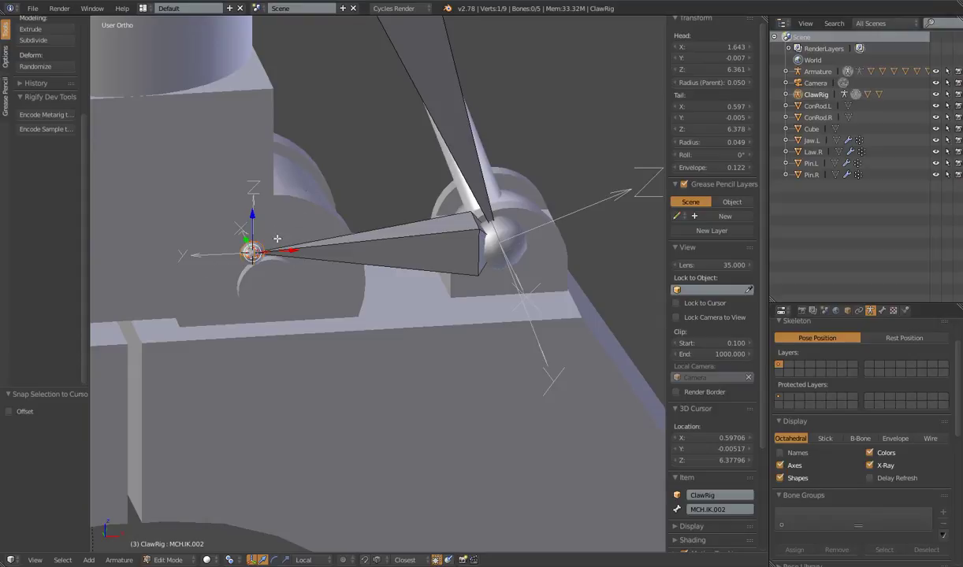
Step: Check the names of the connecting-rod bone and the horizontal bone by selecting each in turn
scroll(421, 326, "down", 4)
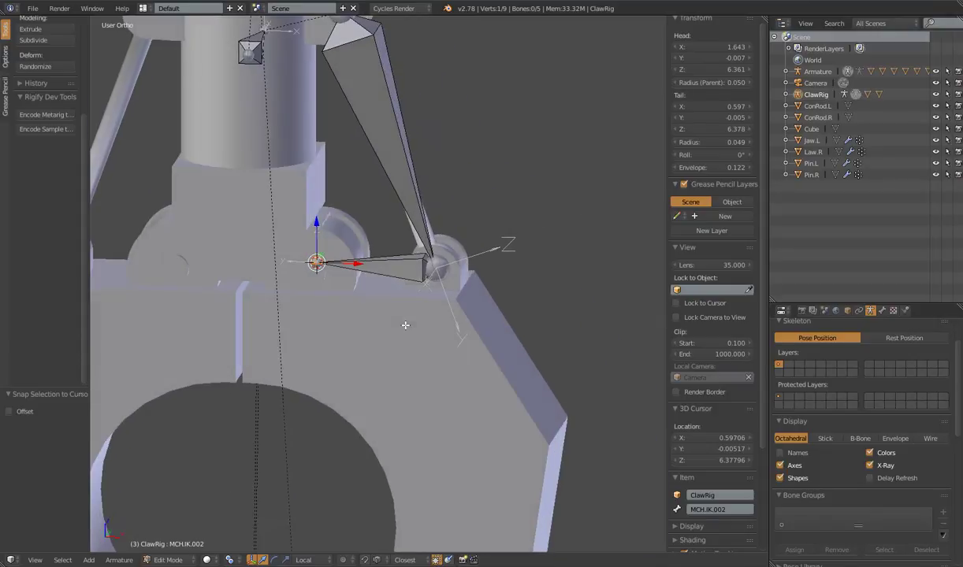
right_click(401, 268)
middle_click_drag(407, 292, 429, 285)
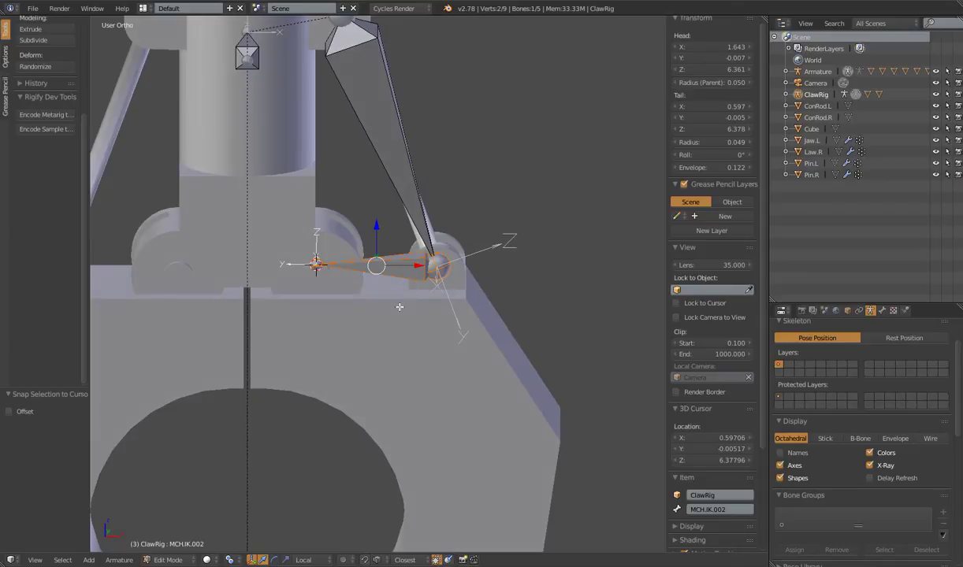
right_click(407, 192)
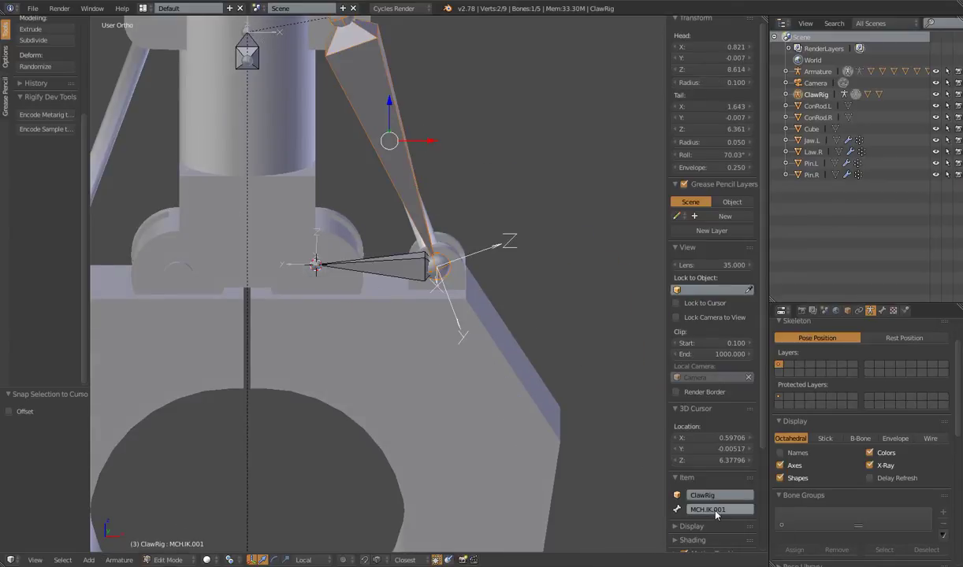
right_click(401, 263)
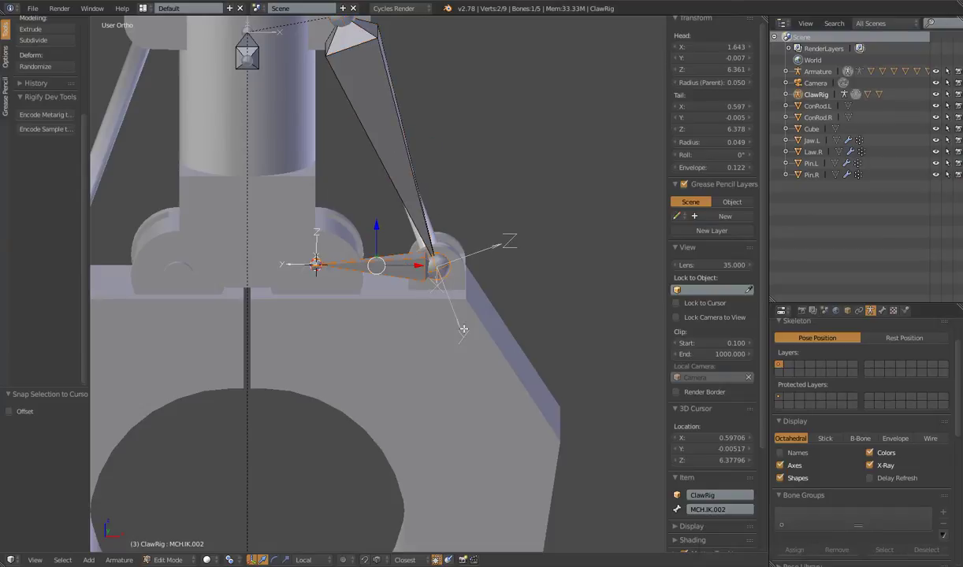
scroll(398, 327, "down", 5)
scroll(370, 346, "up", 5)
Step: Extrude a bone about 0.581 units straight down along Z from the horizontal bone's tail at the pin
left_click(316, 265)
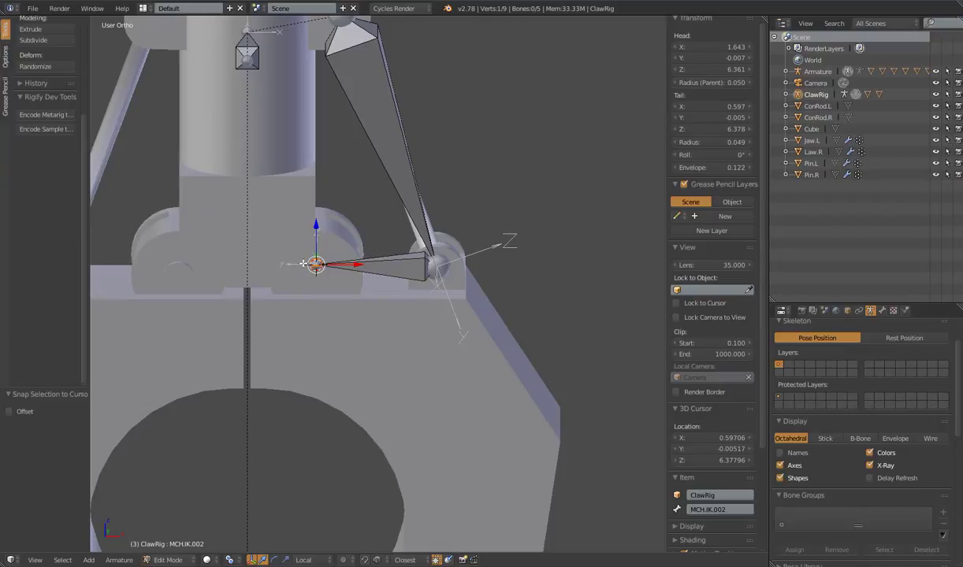
key("e")
key("g")
key("z")
left_click(284, 315)
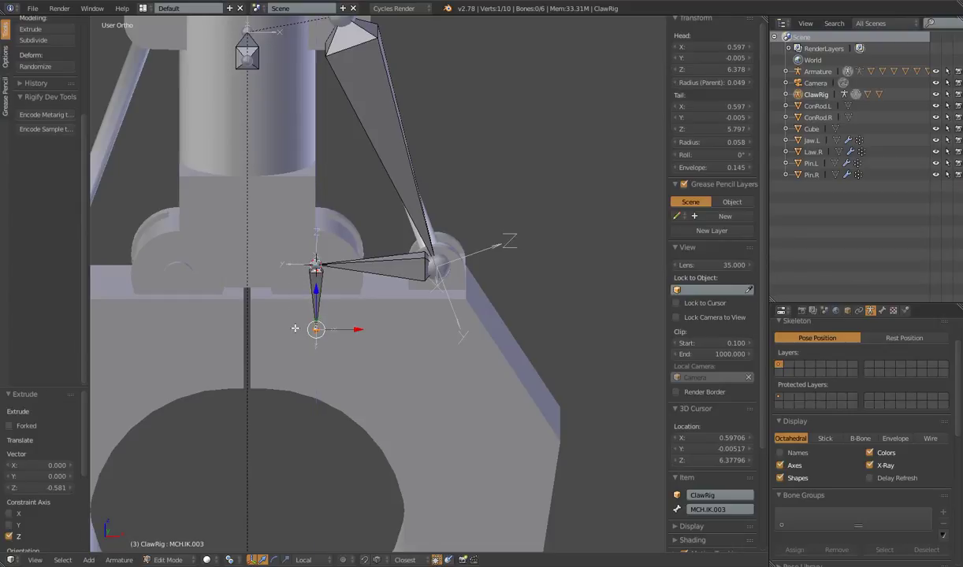
Step: Rename the short vertical bone below the pin as MCH.IK.Targ
scroll(283, 355, "down", 5)
middle_click_drag(379, 360, 372, 345)
scroll(372, 345, "up", 4)
right_click(330, 294)
left_click(728, 510)
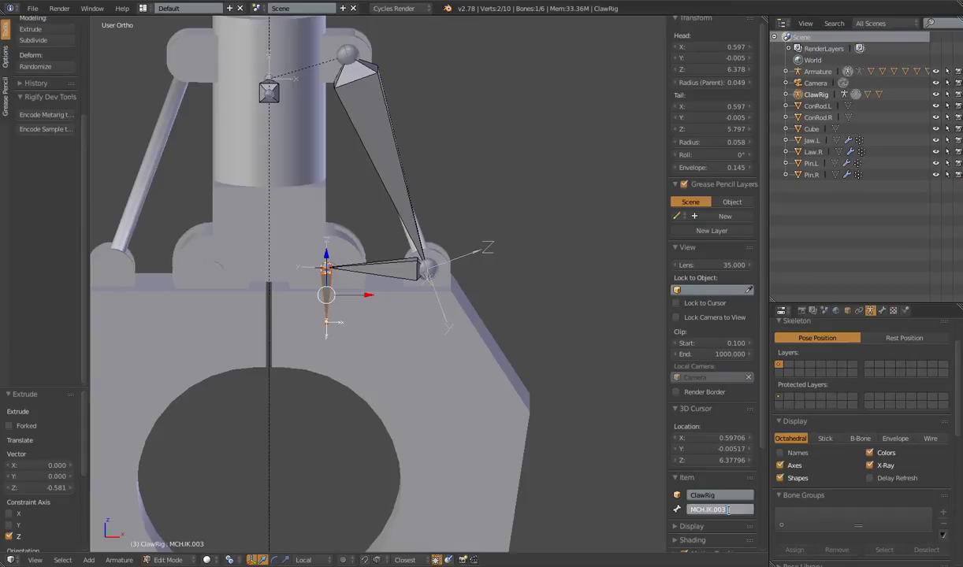
key("BackSpace")
key("BackSpace")
type("Targ")
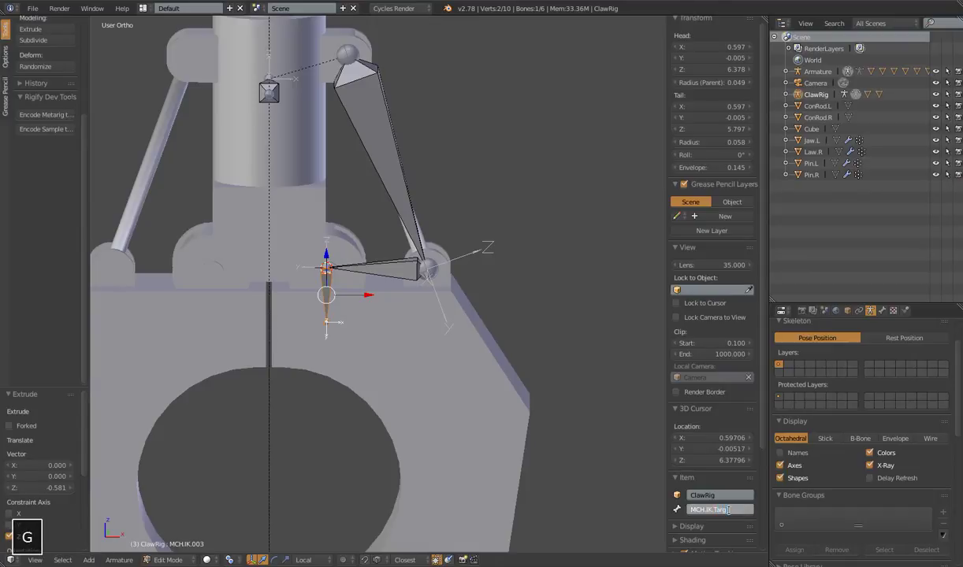
key("Return")
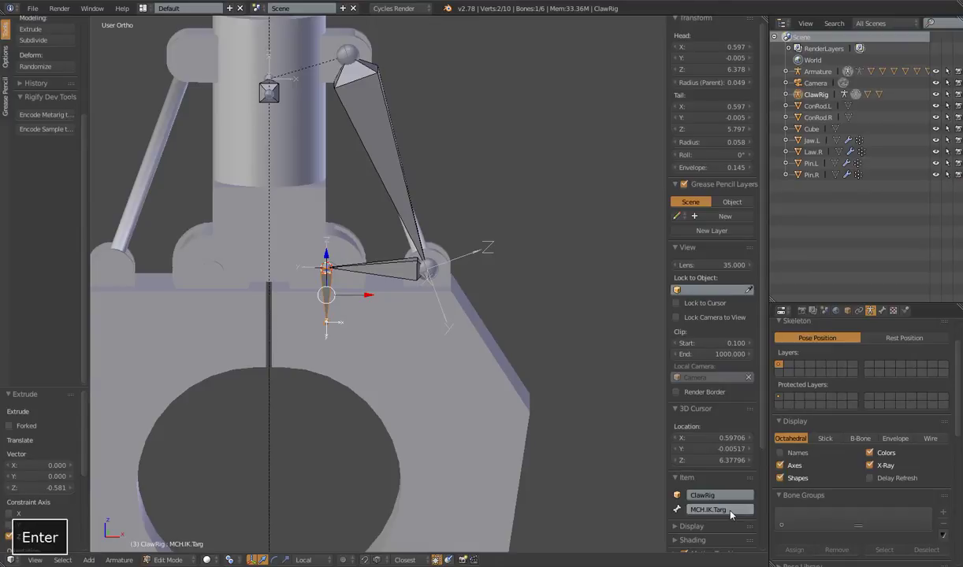
Step: Parent the MCH.IK.Targ bone to the ClawMain bone with its offset kept
scroll(382, 331, "down", 4)
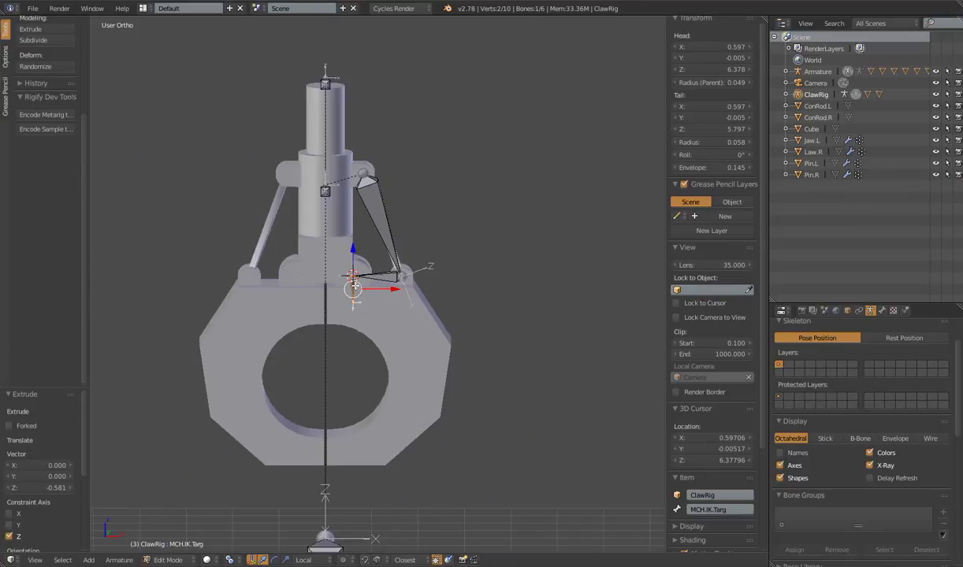
middle_click_drag(372, 197, 346, 193)
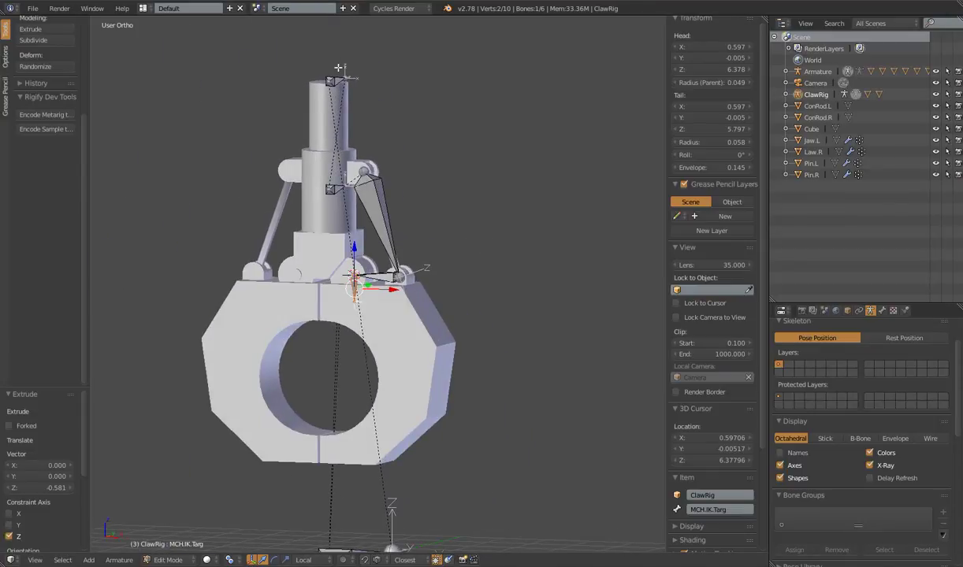
right_click(339, 78, "shift")
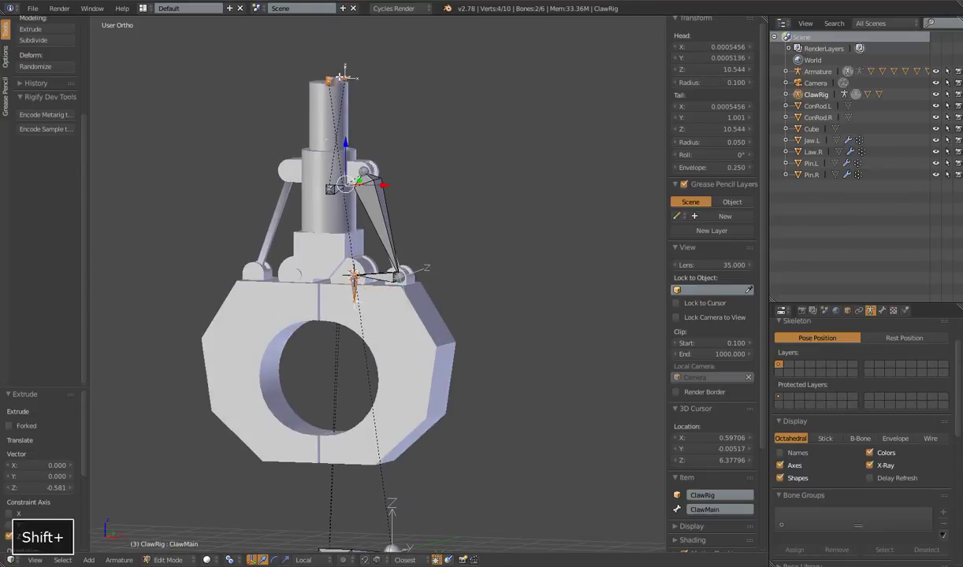
key("ctrl+p")
left_click(371, 444)
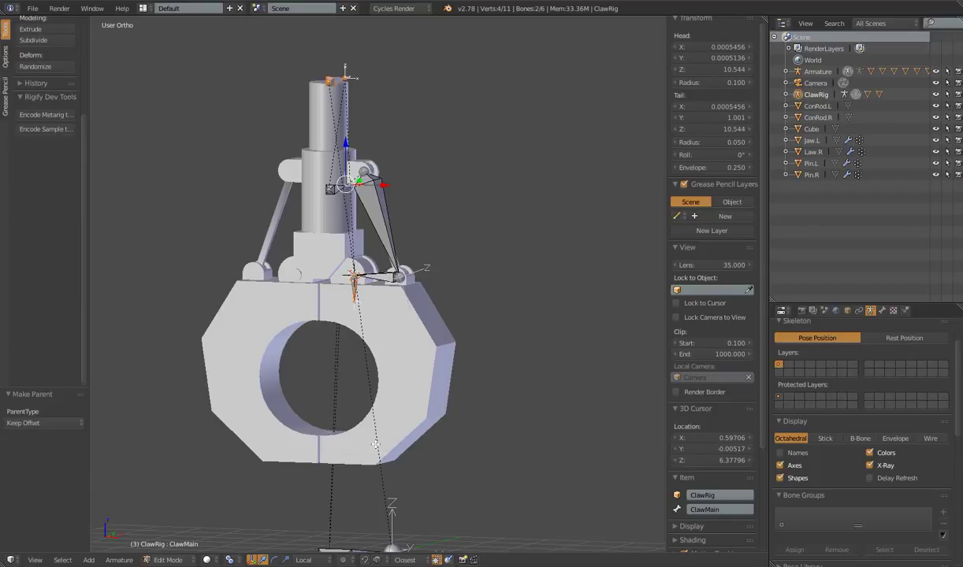
Step: Examine the IK chain by selecting the MCH.IK.001 and MCH.IK.002 bones alternately
middle_click_drag(375, 445, 389, 331)
scroll(390, 331, "up", 3)
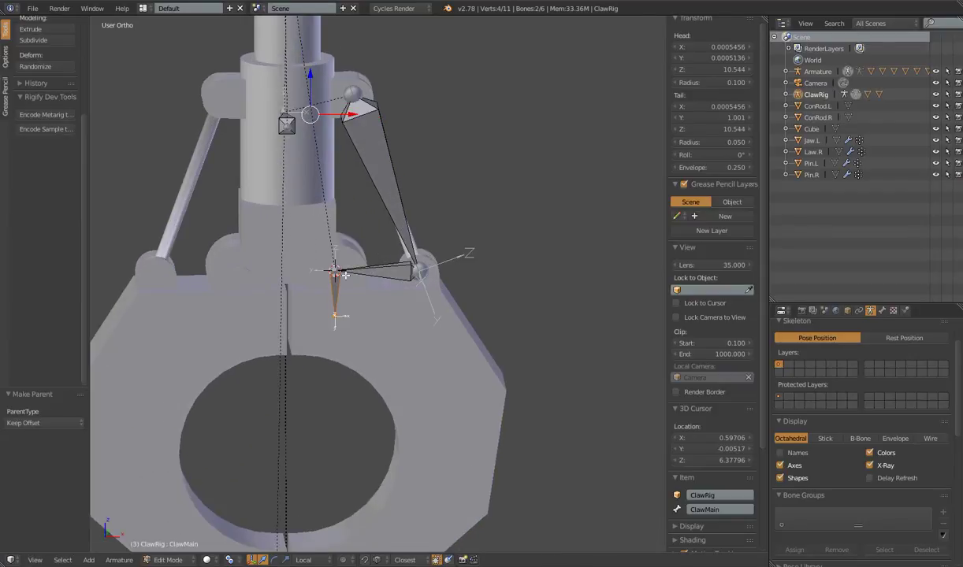
right_click(381, 267)
right_click(380, 212)
right_click(380, 270)
left_click(384, 213)
left_click(376, 267)
left_click(384, 212)
left_click(378, 264)
left_click(378, 218)
left_click(370, 261)
left_click(379, 210)
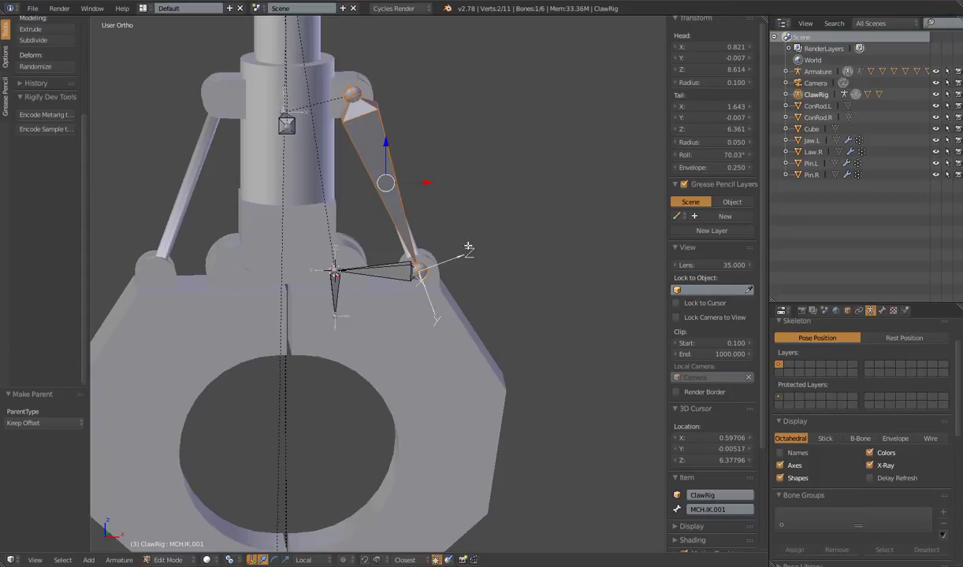
scroll(350, 317, "down", 4)
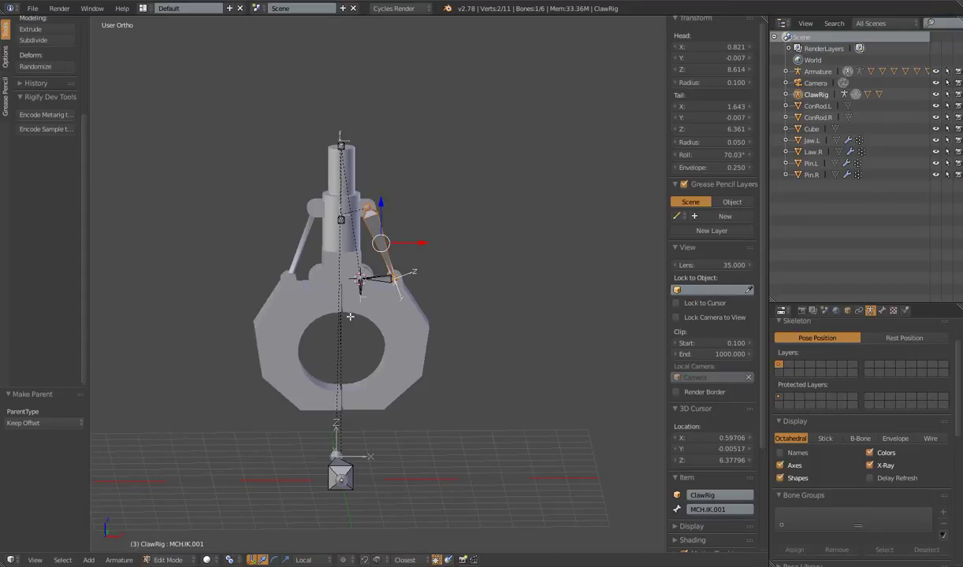
scroll(350, 316, "up", 5)
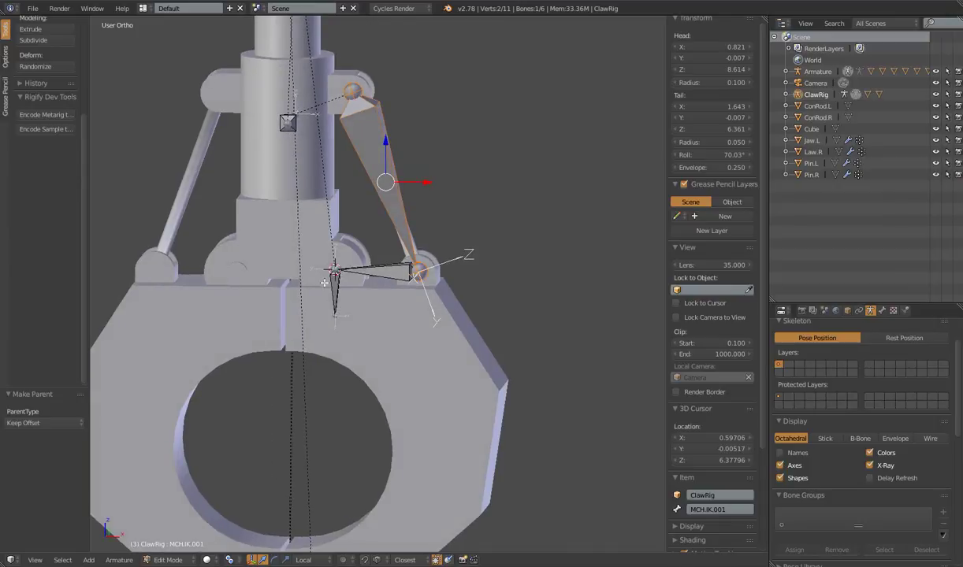
Step: Move the ClawMain bone away from its rest position in Pose Mode to test which bones and parts follow it
key("Tab")
scroll(338, 283, "down", 4)
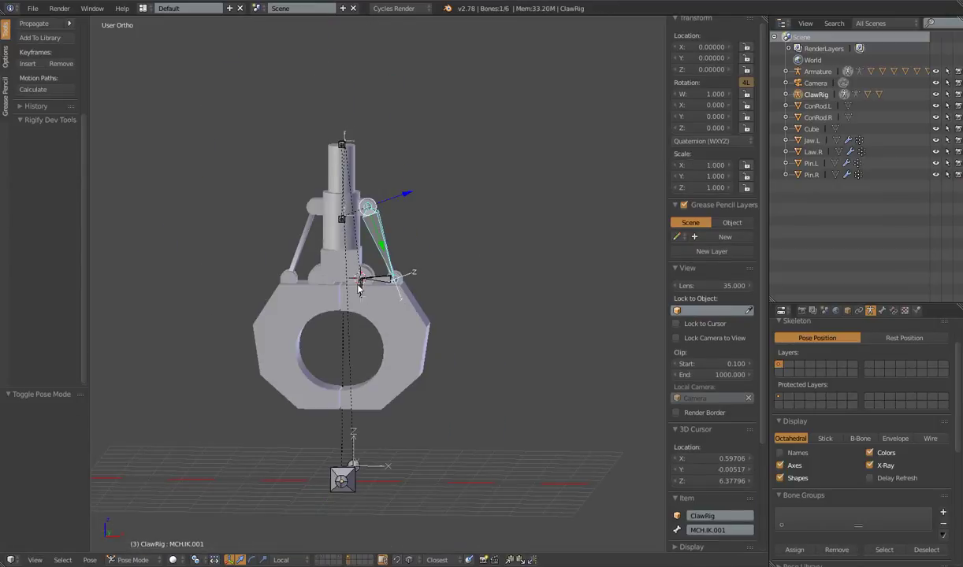
right_click(358, 285)
right_click(347, 144)
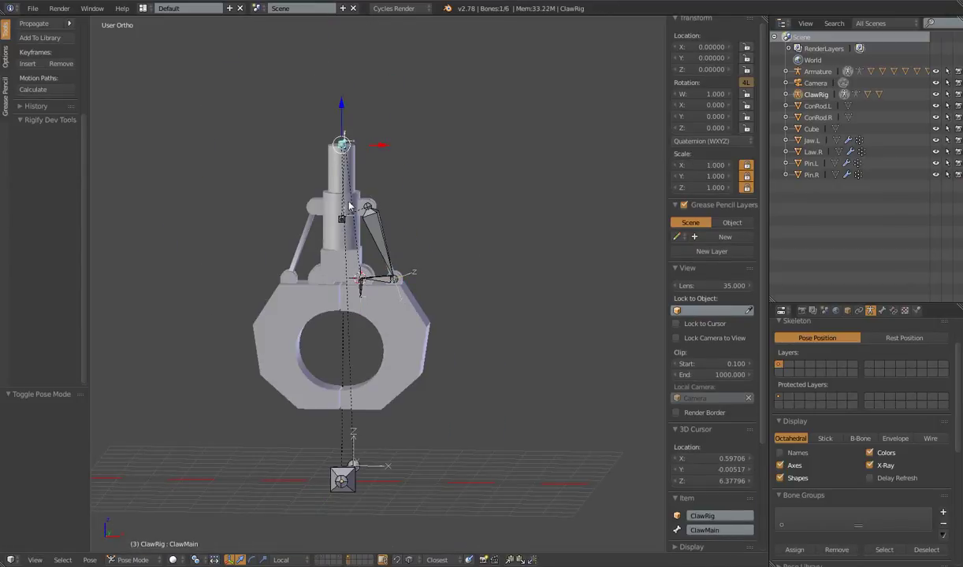
key("g")
left_click(263, 156)
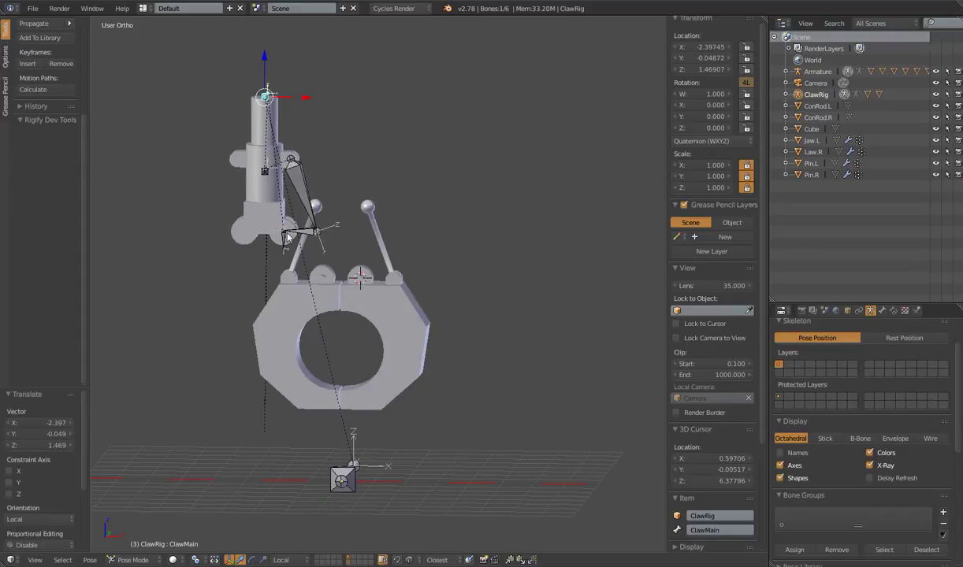
Step: Clear the pose location and scale of all bones in the armature
key("a")
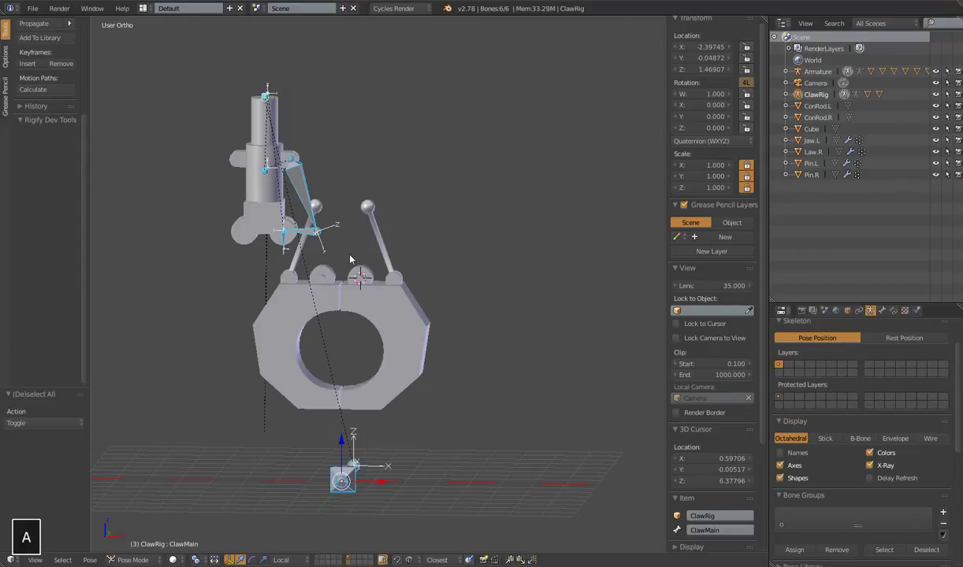
key("alt+g")
key("alt+s")
Step: Add an Inverse Kinematics constraint to the MCH.IK.002 bone with the MCH.IK.Targ bone as its target
scroll(365, 281, "up", 5)
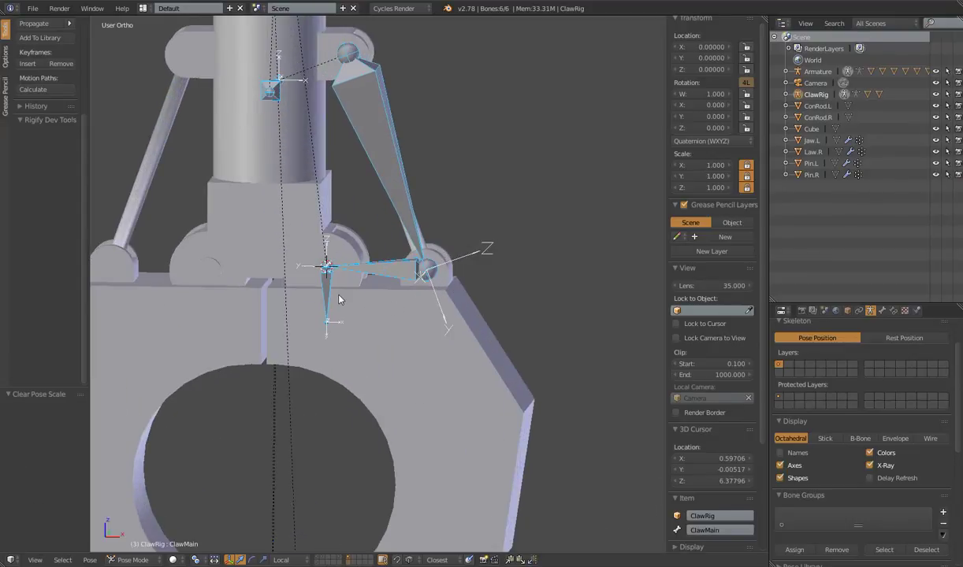
right_click(323, 288)
right_click(372, 256, "shift")
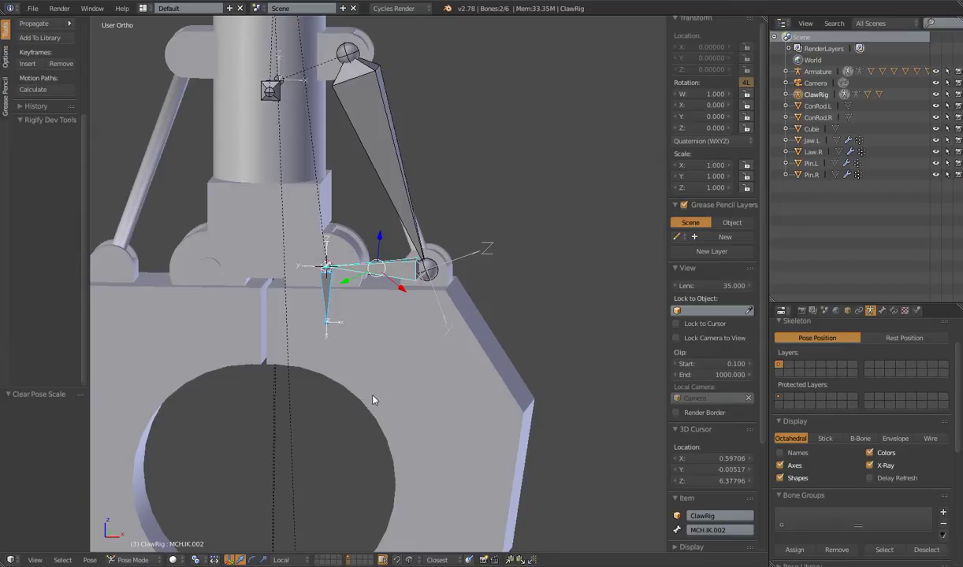
key("ctrl+shift+c")
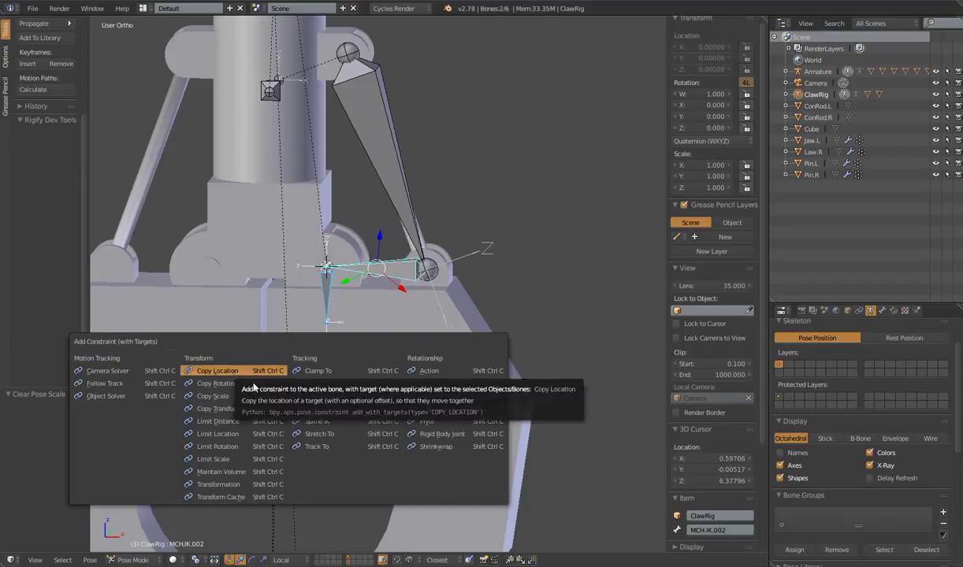
left_click(329, 396)
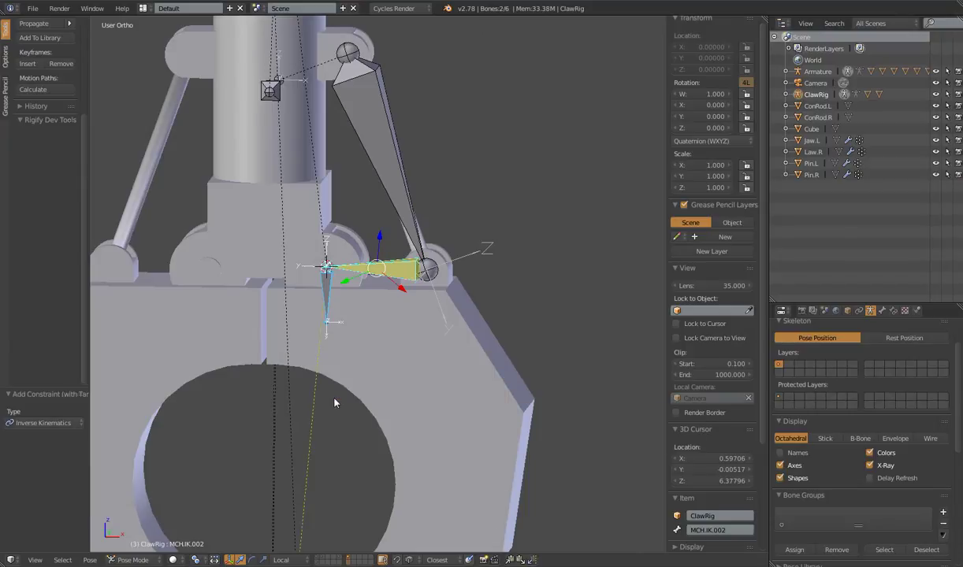
Step: Set the chain length of the IK constraint on MCH.IK.002 to 2
right_click(374, 276)
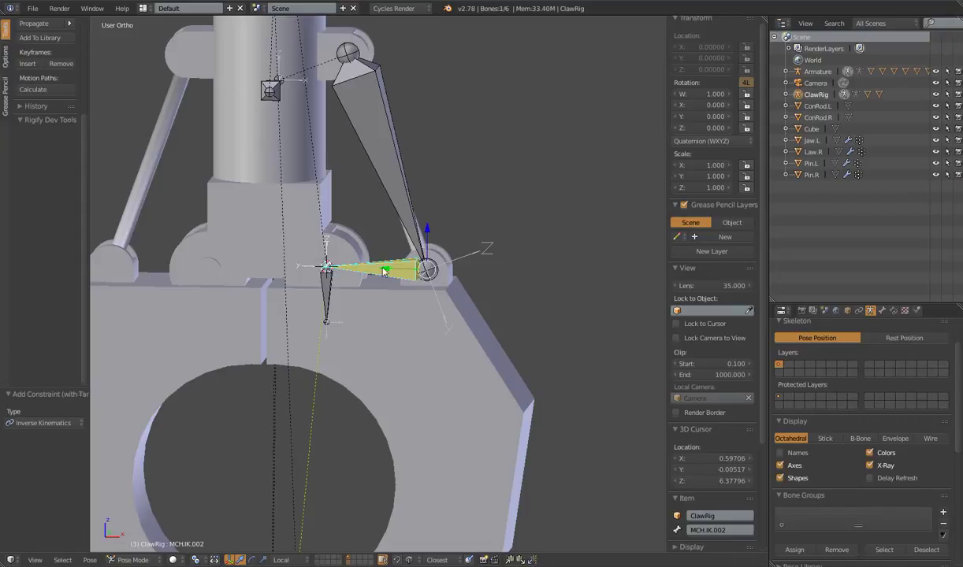
left_click(894, 311)
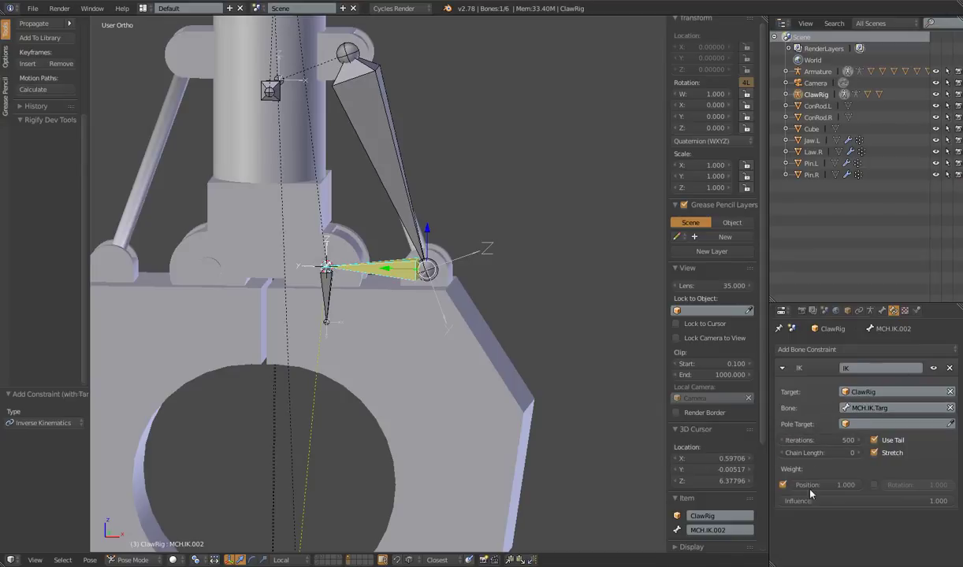
left_click(858, 453)
left_click(858, 453)
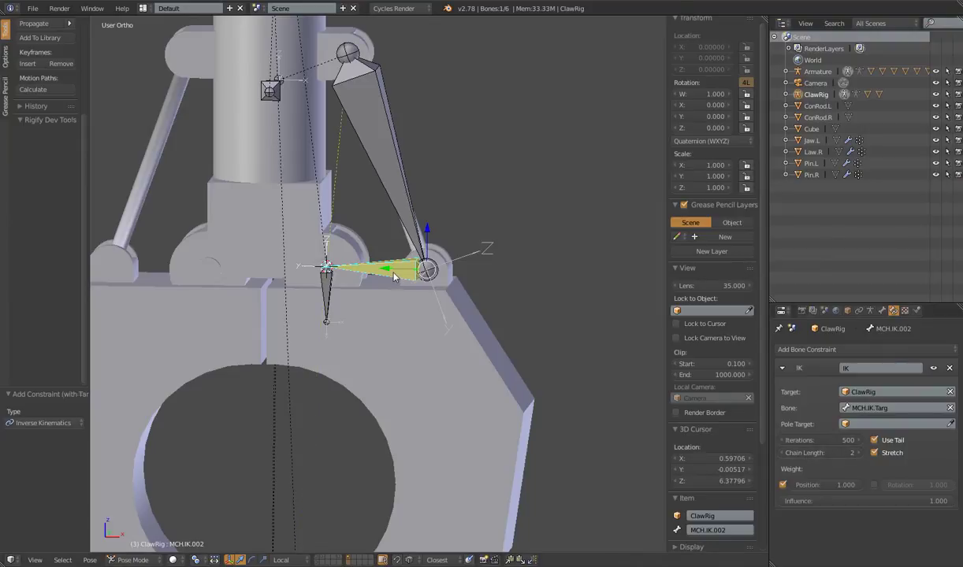
Step: Try raising the Collar bone to test how the two-bone IK chain bends, and cancel the move
right_click(408, 181)
right_click(370, 268)
scroll(371, 268, "down", 3)
right_click(325, 188)
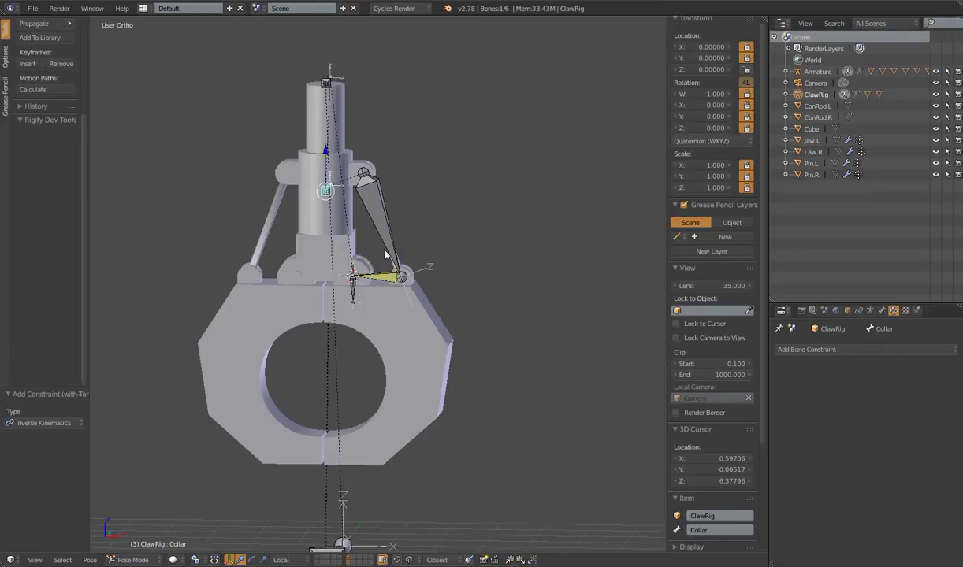
key("g")
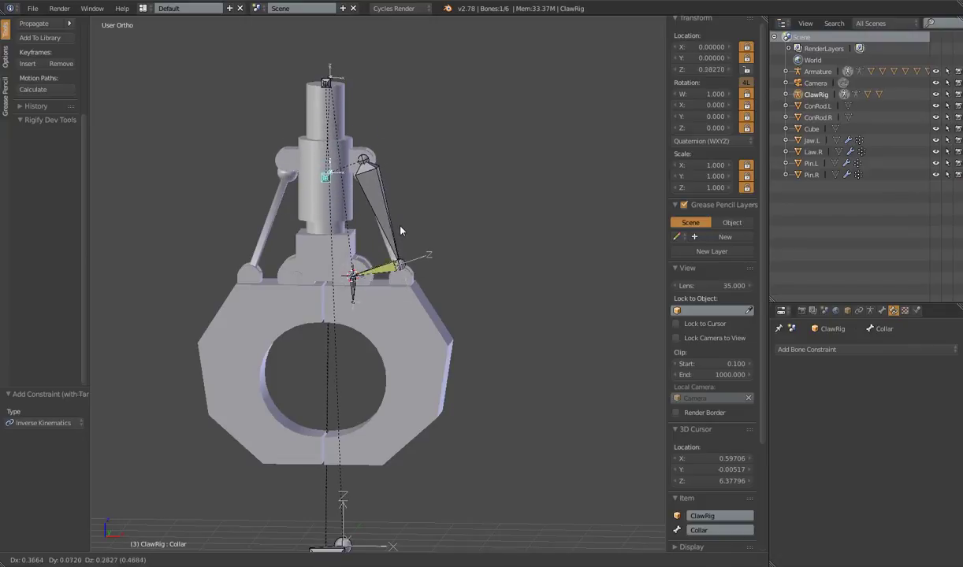
right_click(382, 215)
Step: Parent the ConRod.L object to the MCH.IK.001 bone using the Bone parent type
scroll(402, 226, "up", 3)
right_click(425, 236)
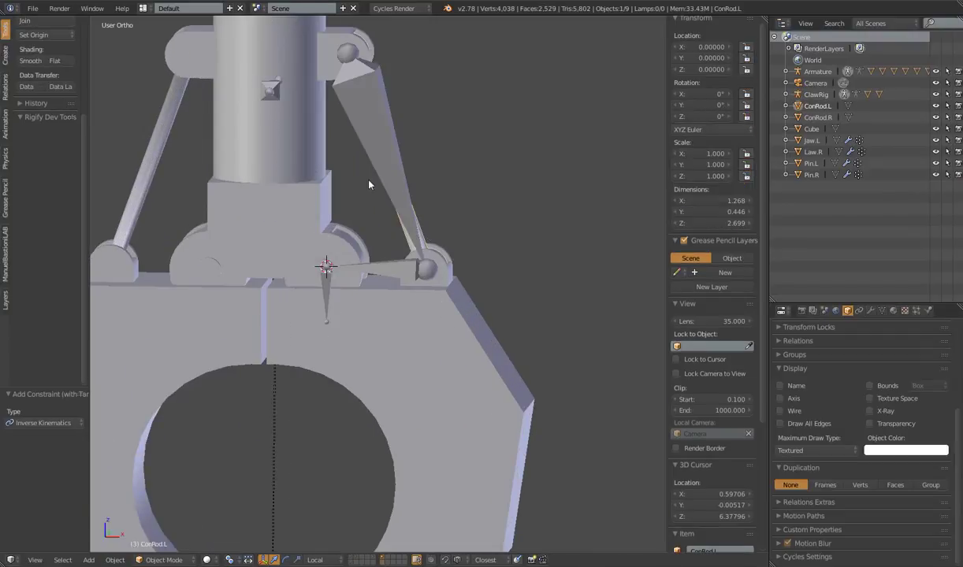
right_click(403, 181, "shift")
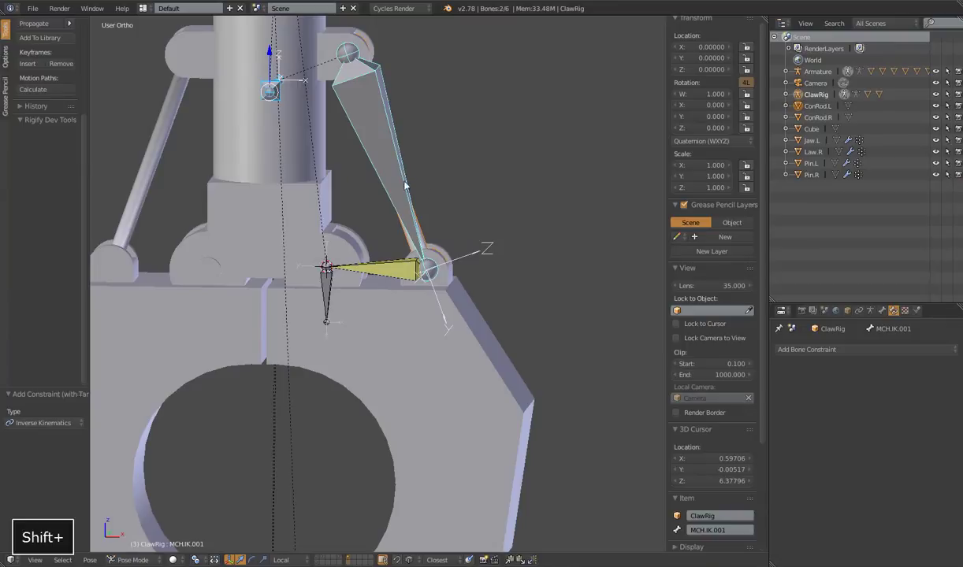
key("ctrl+p")
left_click(458, 188)
Step: Parent the Jaw.L object to the MCH.IK.002 bone using the Bone parent type
scroll(461, 289, "down", 3)
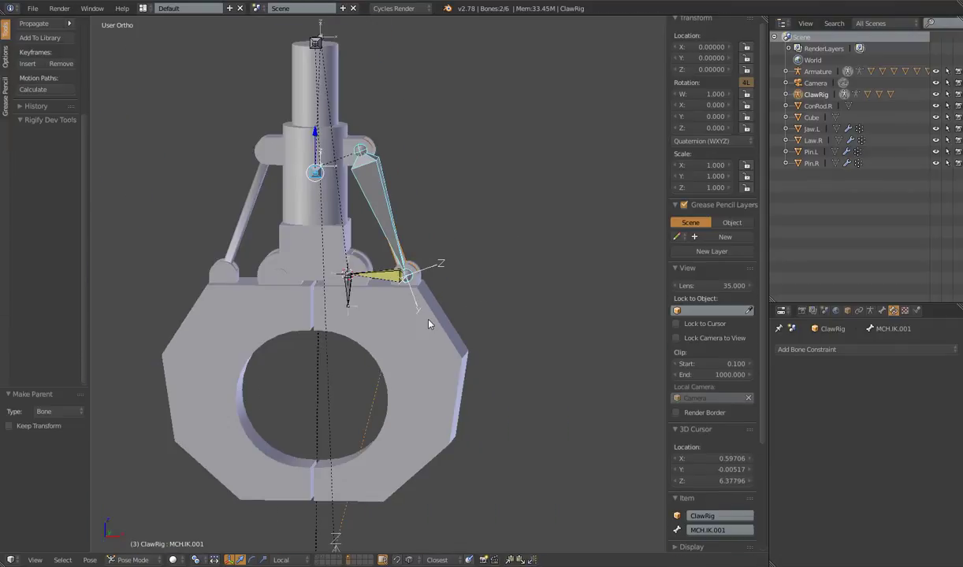
right_click(430, 354)
scroll(440, 315, "up", 5)
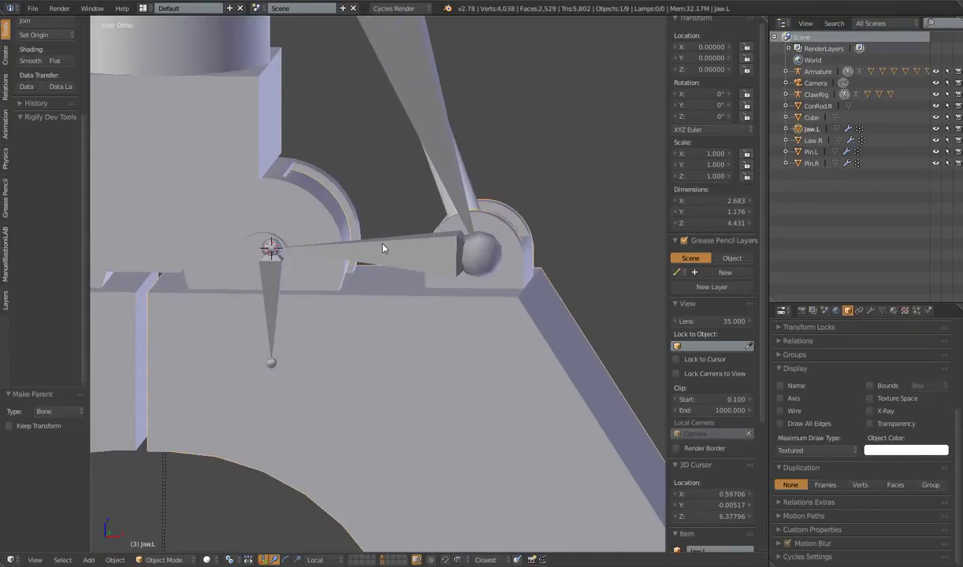
right_click(383, 249, "shift")
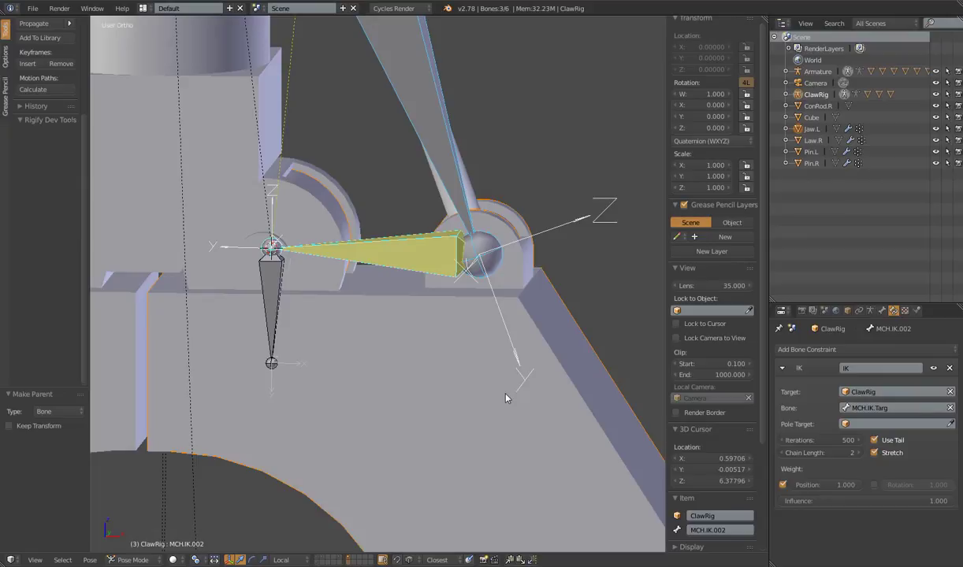
key("ctrl+p")
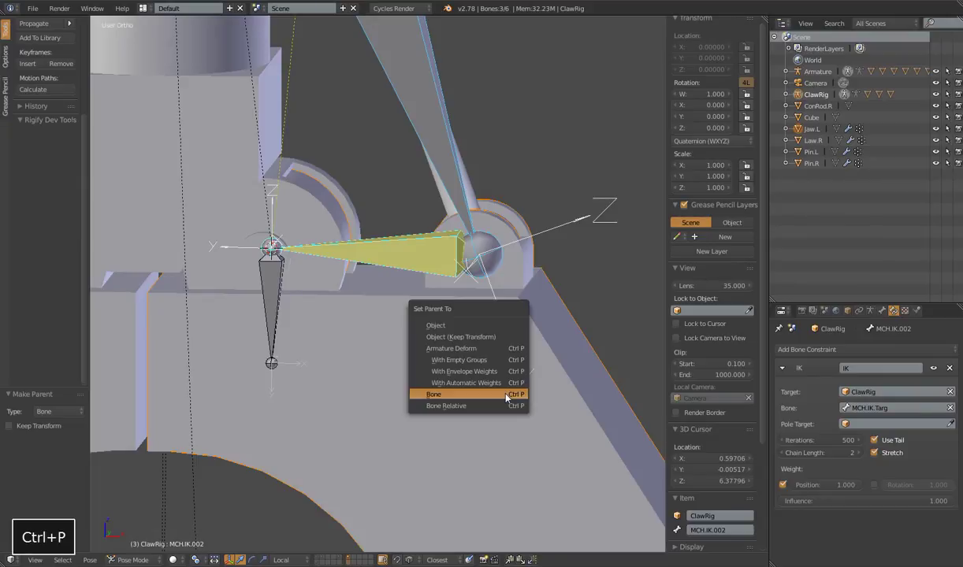
left_click(507, 396)
Step: Parent the Pin.L object to the MCH.IK.Targ bone using the Bone parent type
scroll(369, 293, "down", 5)
scroll(315, 268, "up", 5)
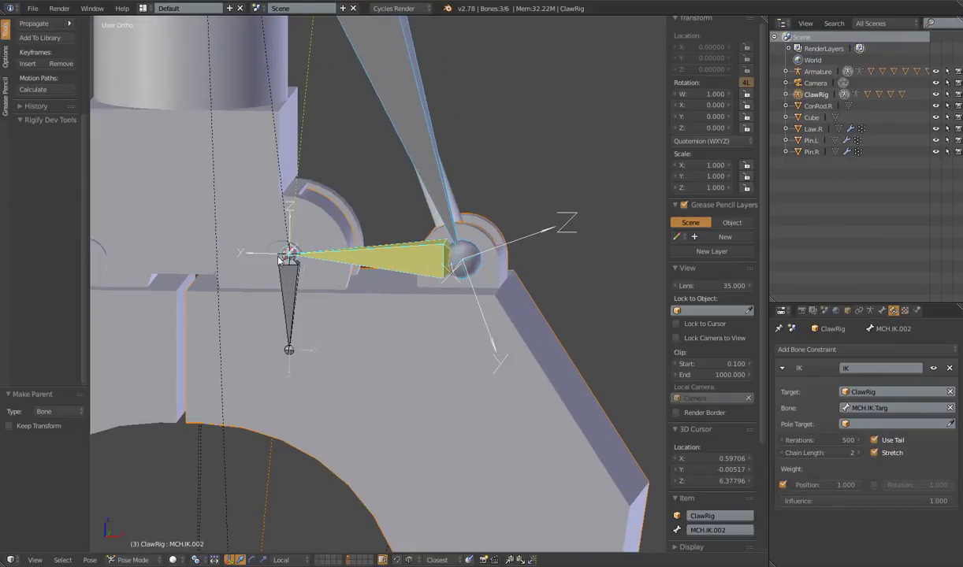
key("ctrl+Tab")
right_click(271, 255)
scroll(276, 244, "up", 2)
middle_click_drag(262, 219, 339, 243, "shift")
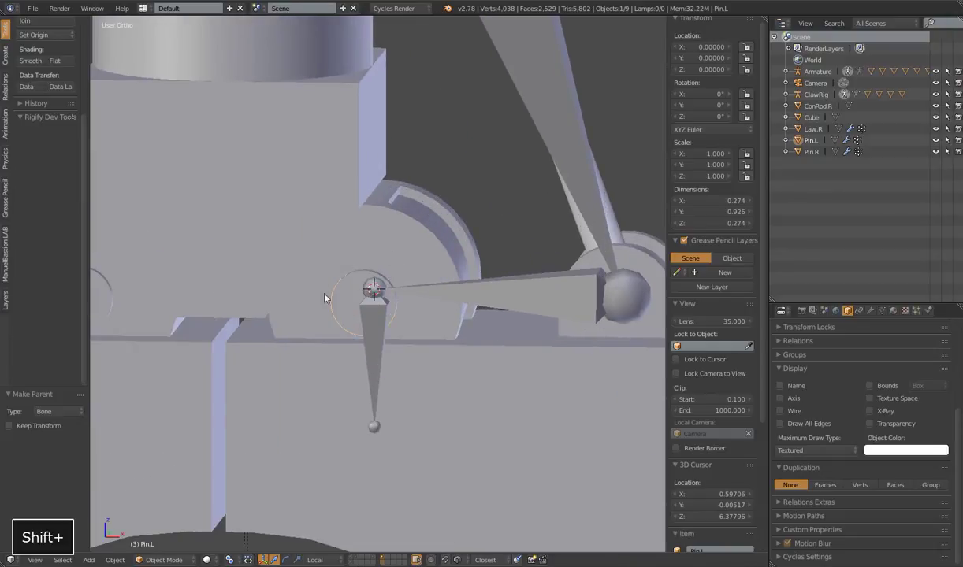
right_click(370, 344, "shift")
key("ctrl+Tab")
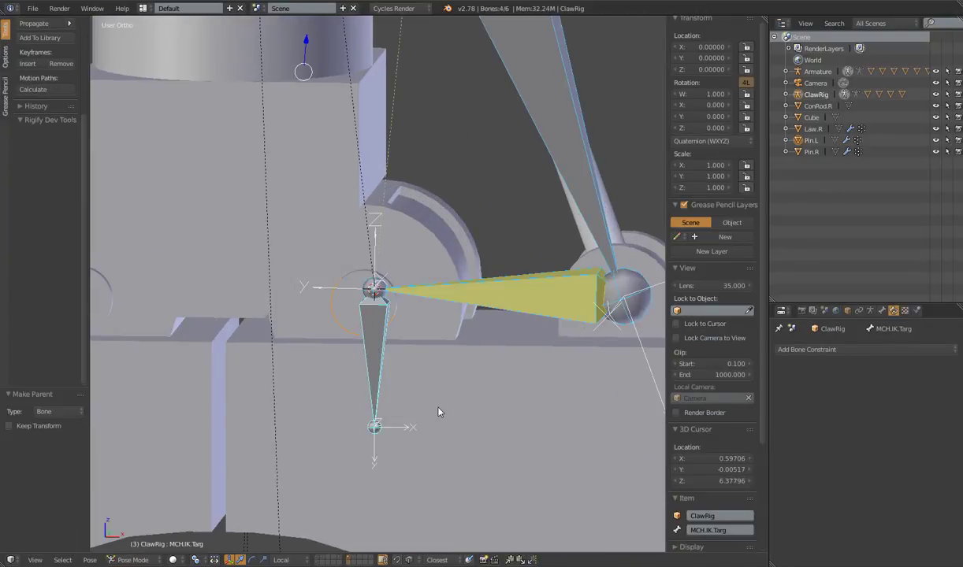
key("ctrl+p")
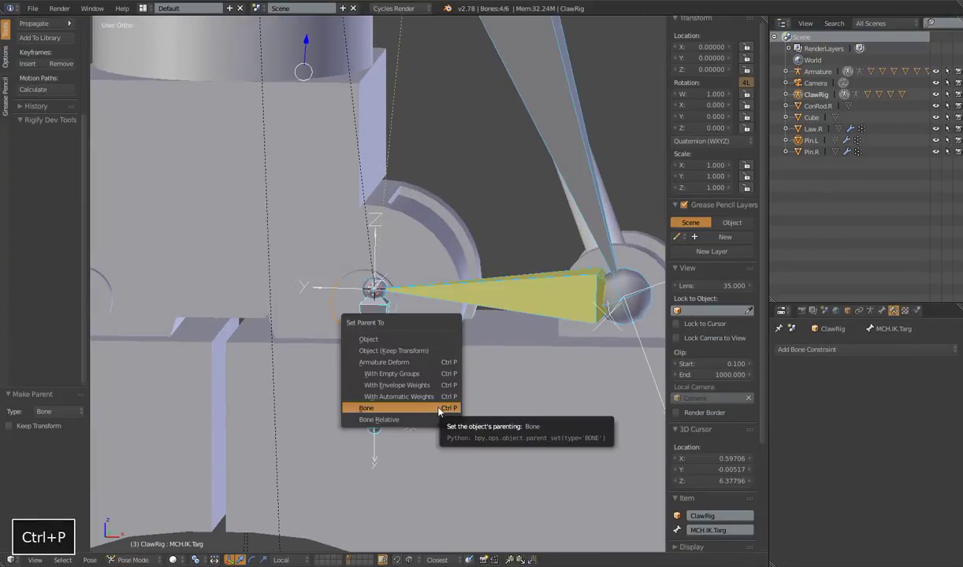
left_click(418, 398)
Step: Try raising the Collar bone to test the opening motion of the parented jaw and connecting rod, and cancel the move
scroll(418, 398, "down", 3)
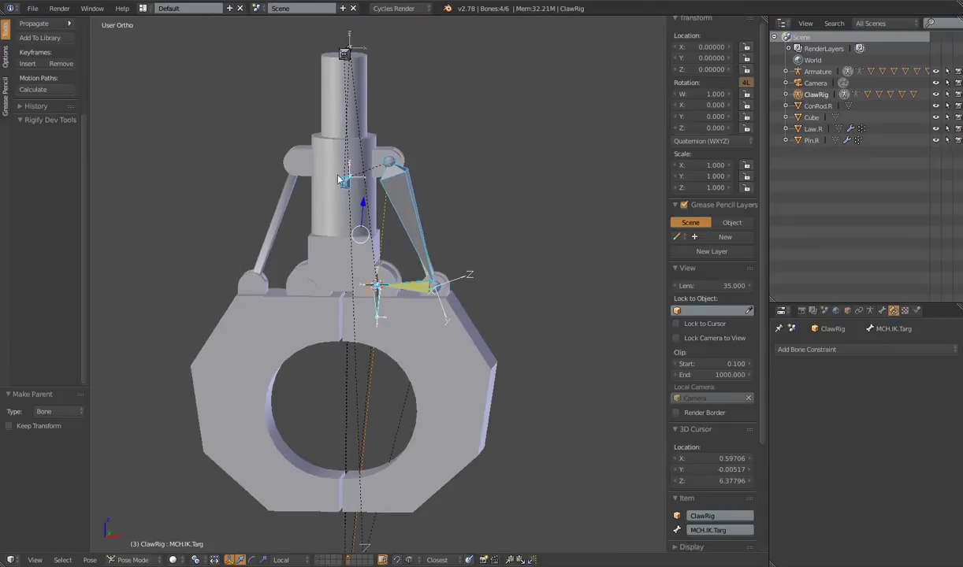
right_click(387, 283)
key("g")
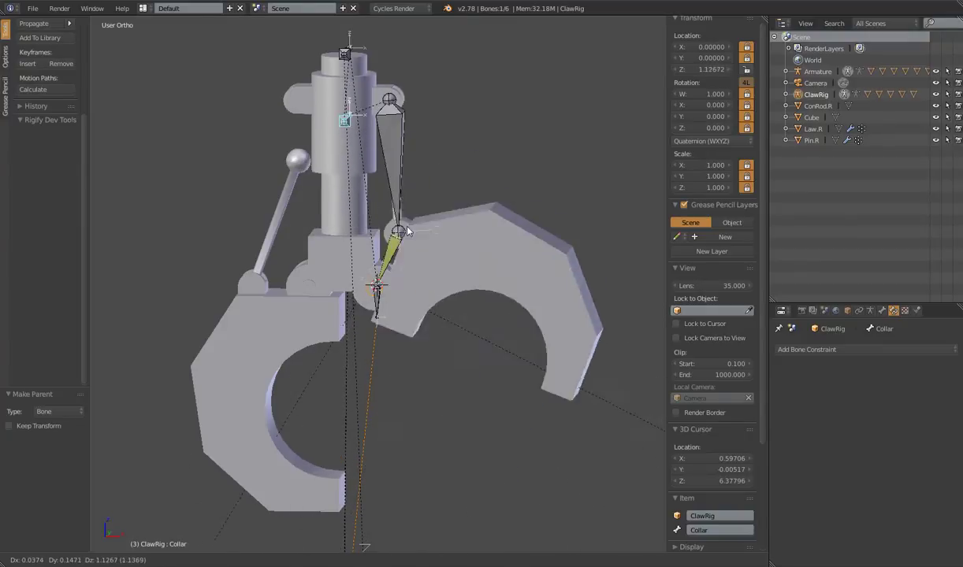
right_click(407, 231)
Step: Apply AutoName Left/Right in Edit Mode to the MCH.IK.Targ, MCH.IK.002 and MCH.IK.001 bones
scroll(396, 264, "down", 4)
right_click(382, 298)
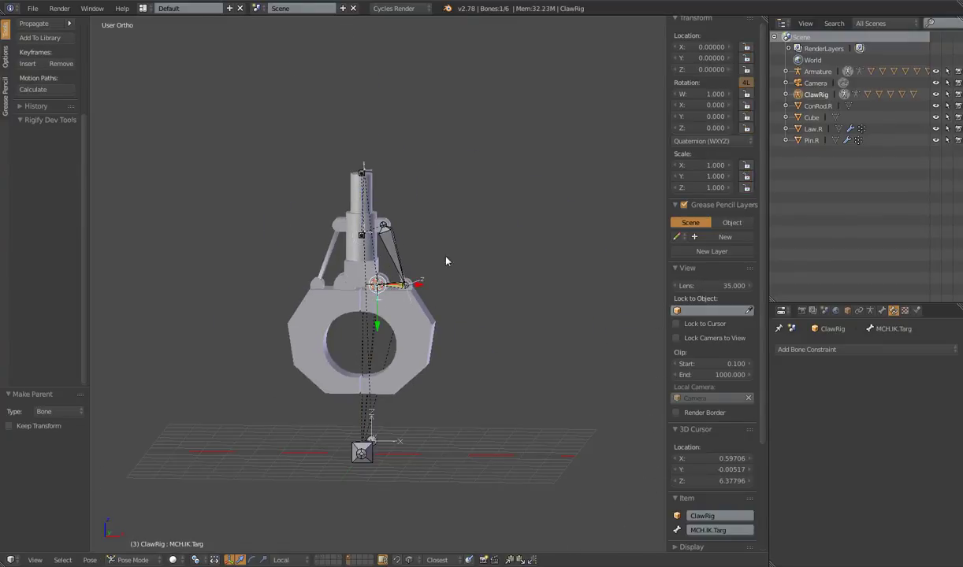
scroll(446, 260, "up", 5)
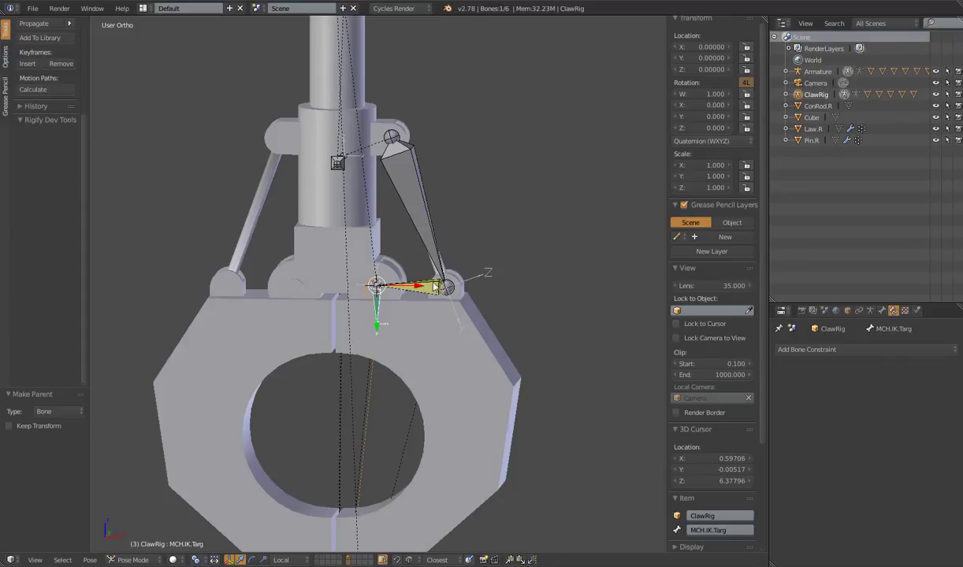
right_click(399, 280, "shift")
key("shift+i")
right_click(424, 234, "shift")
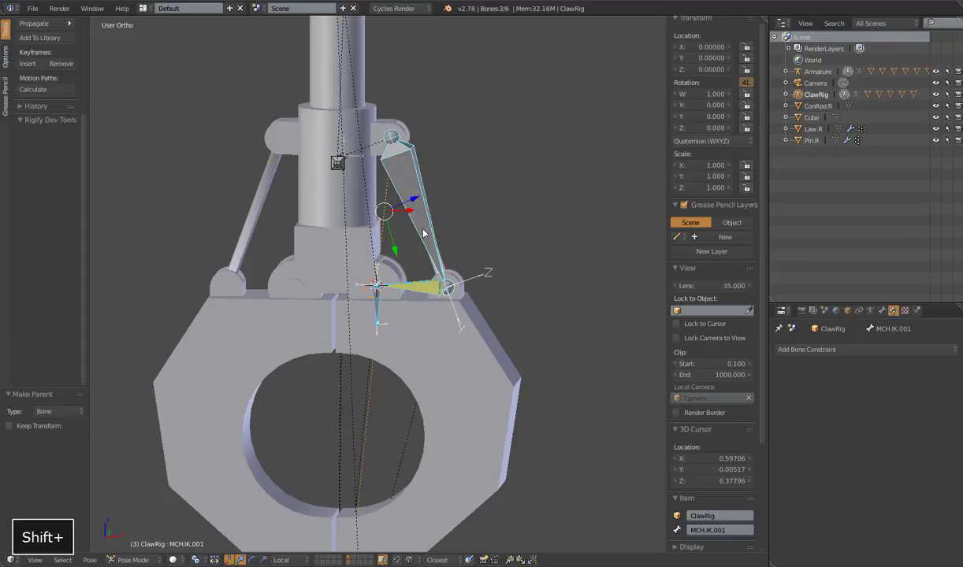
key("Tab")
scroll(421, 230, "down", 6)
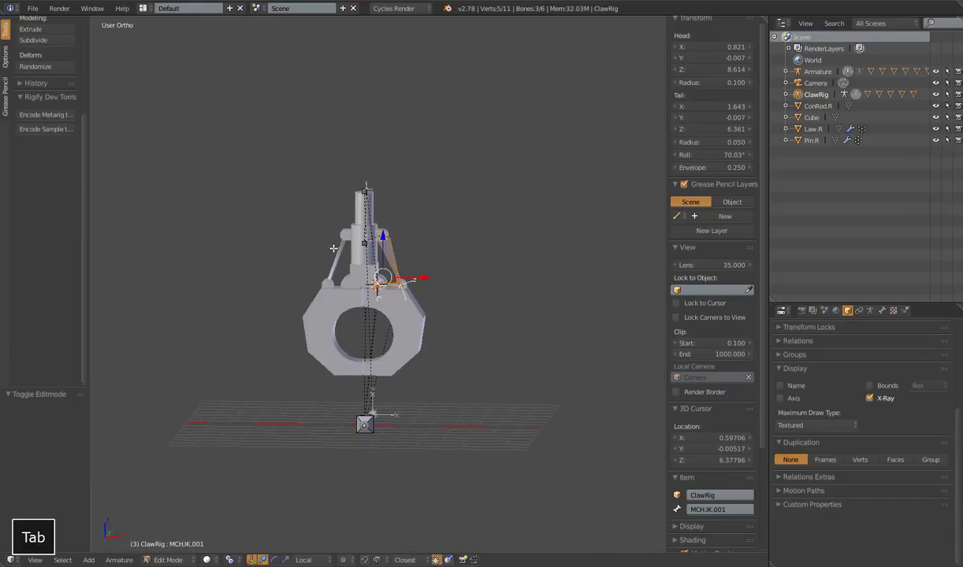
left_click(119, 560)
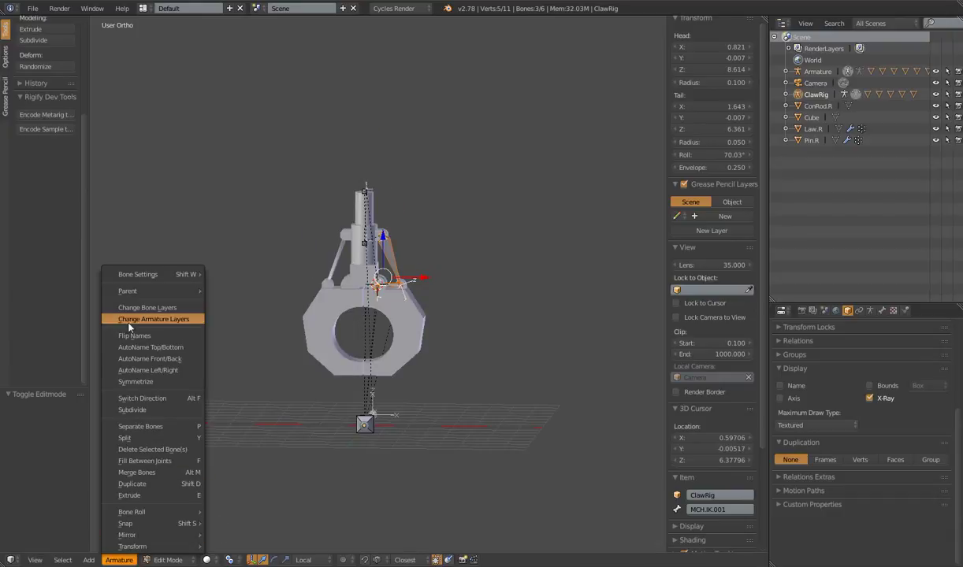
left_click(141, 369)
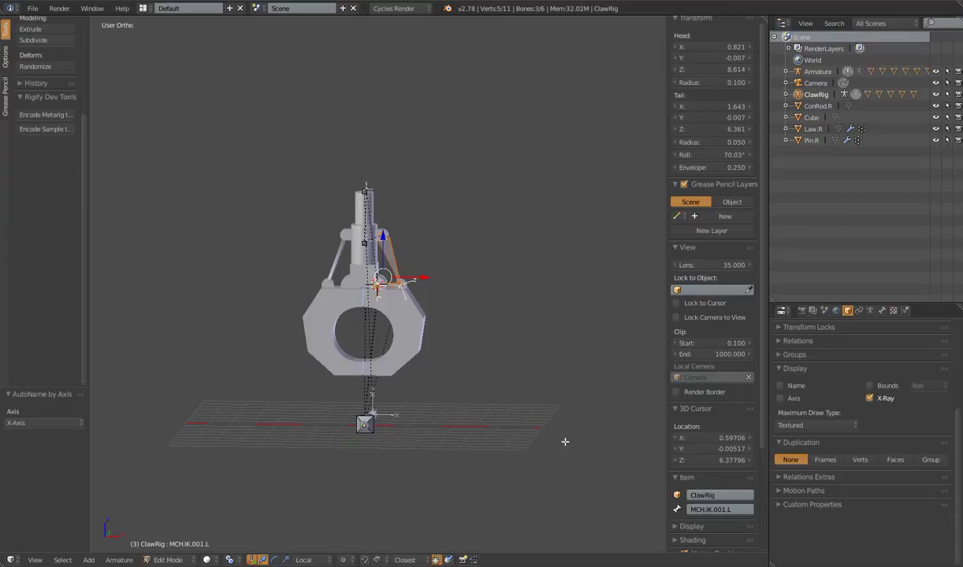
Step: Symmetrize the MCH.IK.Targ.L, MCH.IK.002.L and MCH.IK.001.L bones to create their right-side counterparts
scroll(440, 378, "up", 5)
scroll(440, 378, "down", 2)
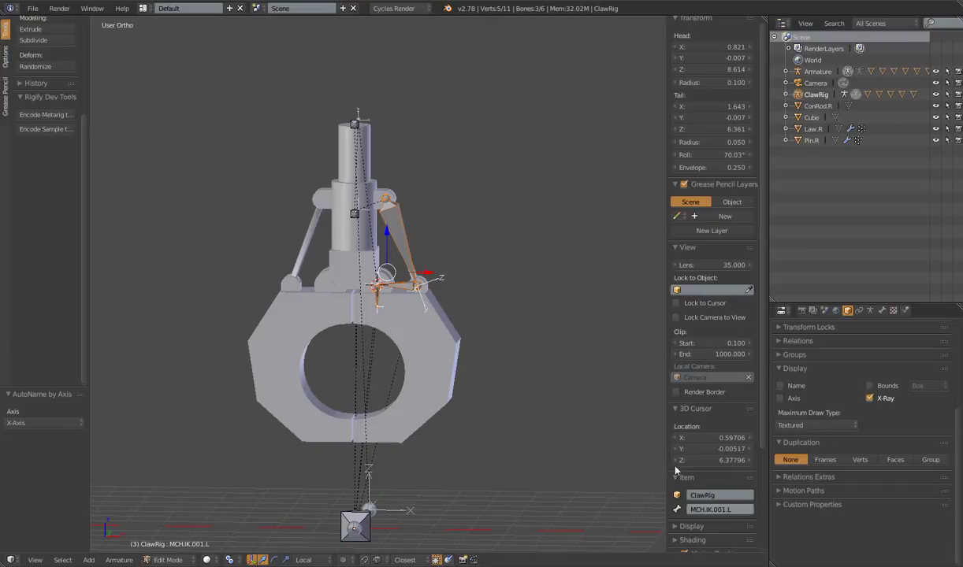
right_click(379, 299)
right_click(399, 286)
right_click(410, 261)
right_click(379, 289, "shift")
right_click(395, 250, "shift")
left_click(122, 560)
left_click(119, 560)
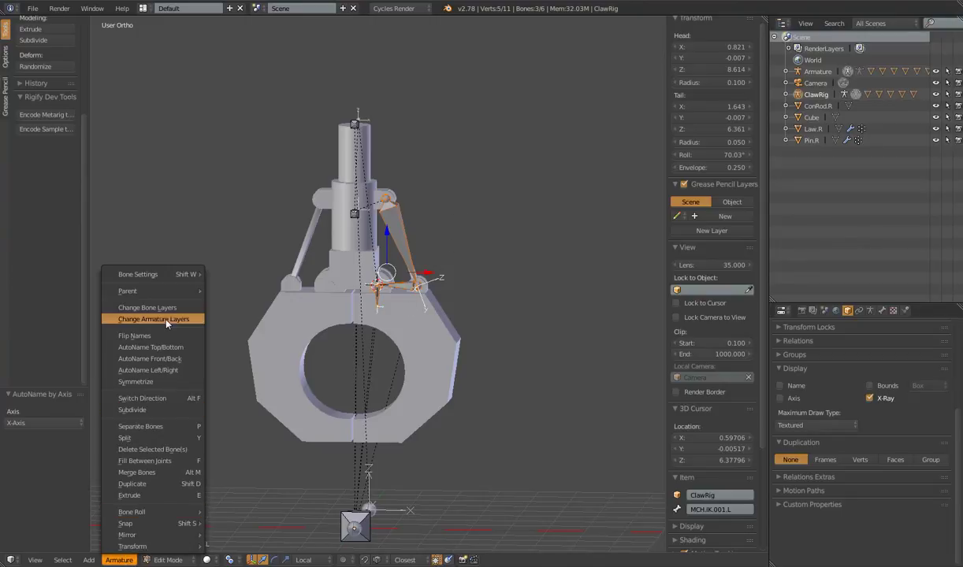
left_click(144, 382)
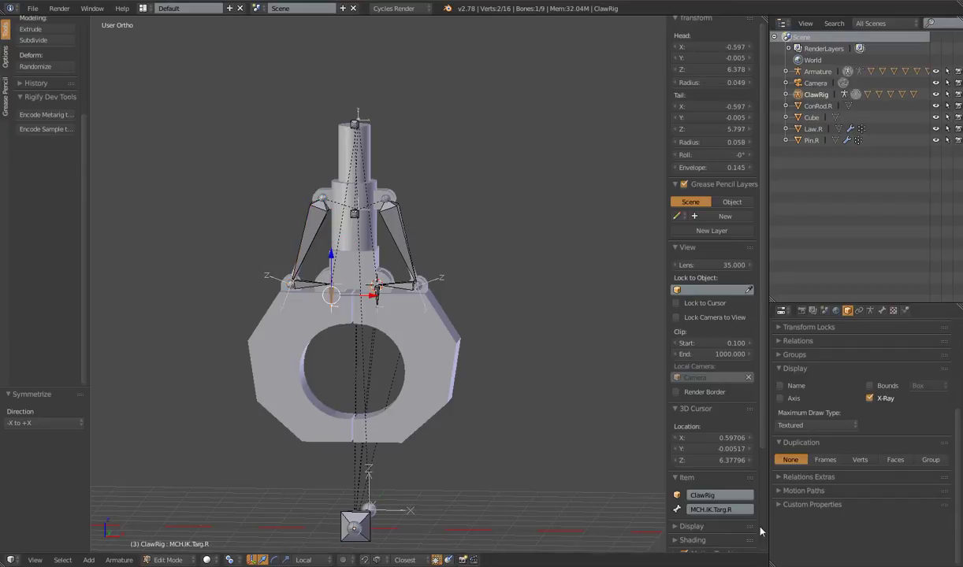
Step: Examine the names of the mirrored right-side bones and of the central Collar and ClawMain bones
right_click(310, 288)
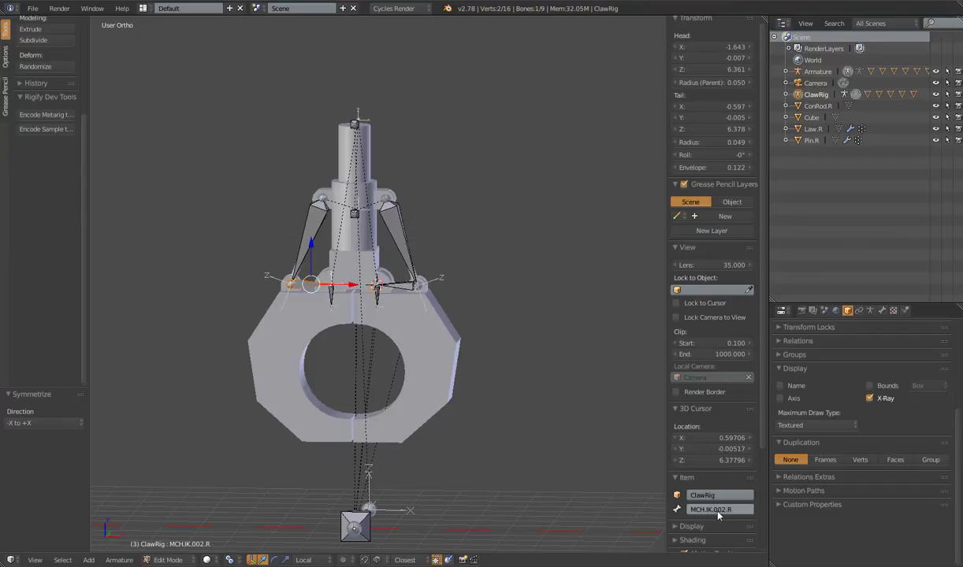
right_click(296, 230)
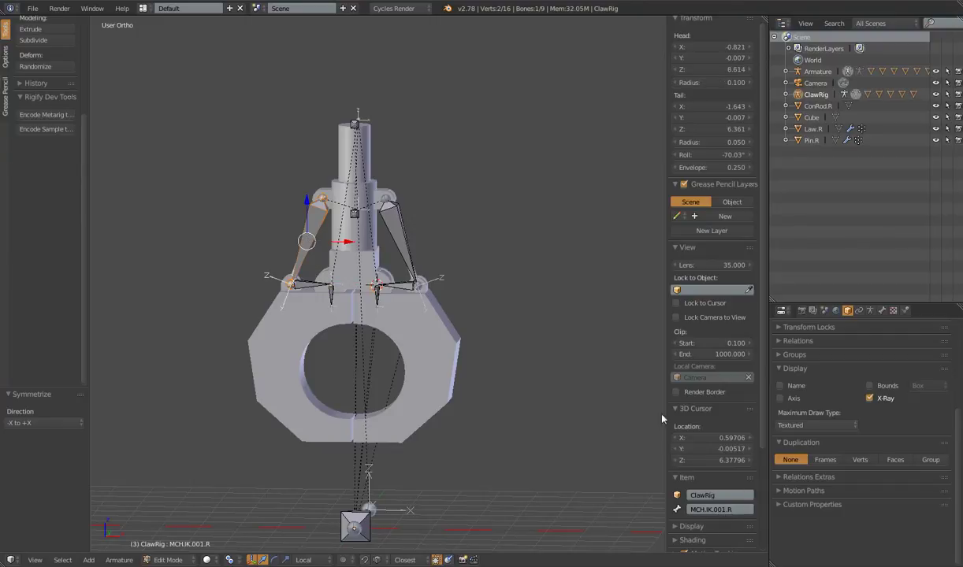
scroll(298, 345, "down", 5)
scroll(341, 345, "up", 7)
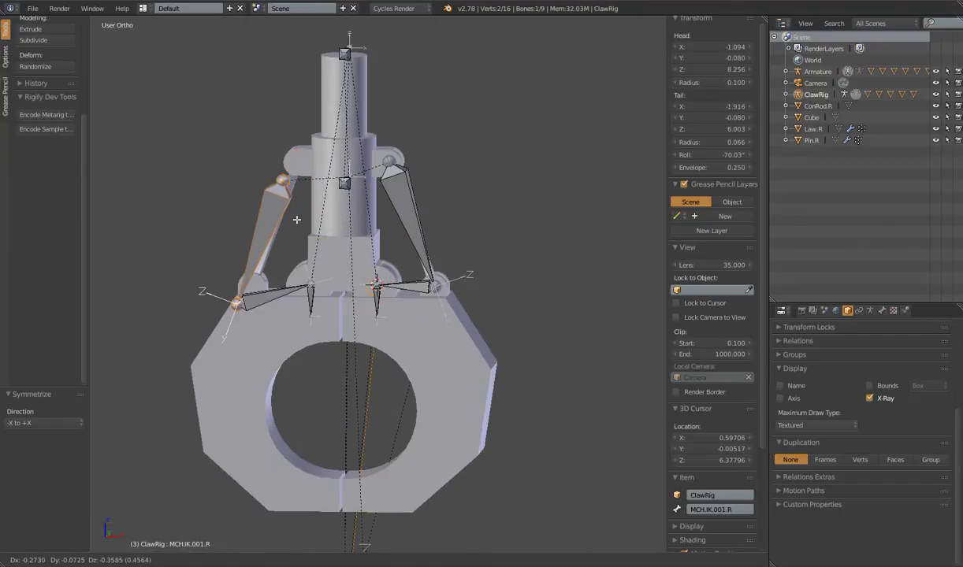
right_click(406, 200)
right_click(344, 182)
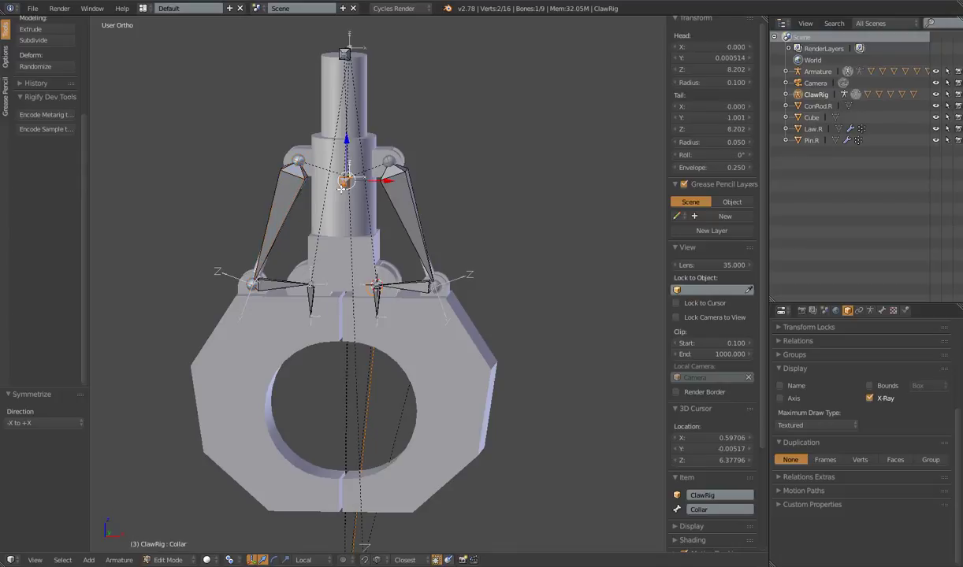
right_click(310, 300)
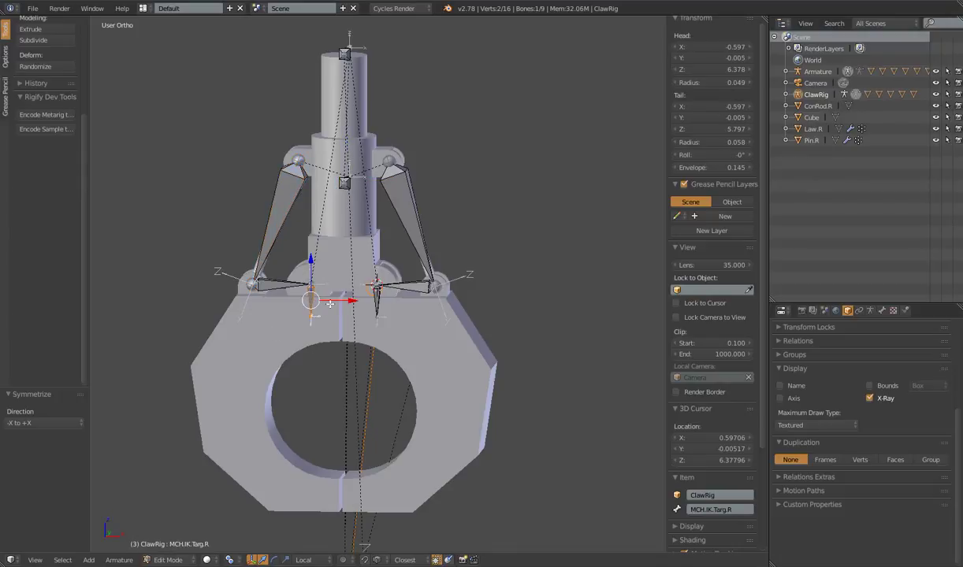
right_click(345, 52)
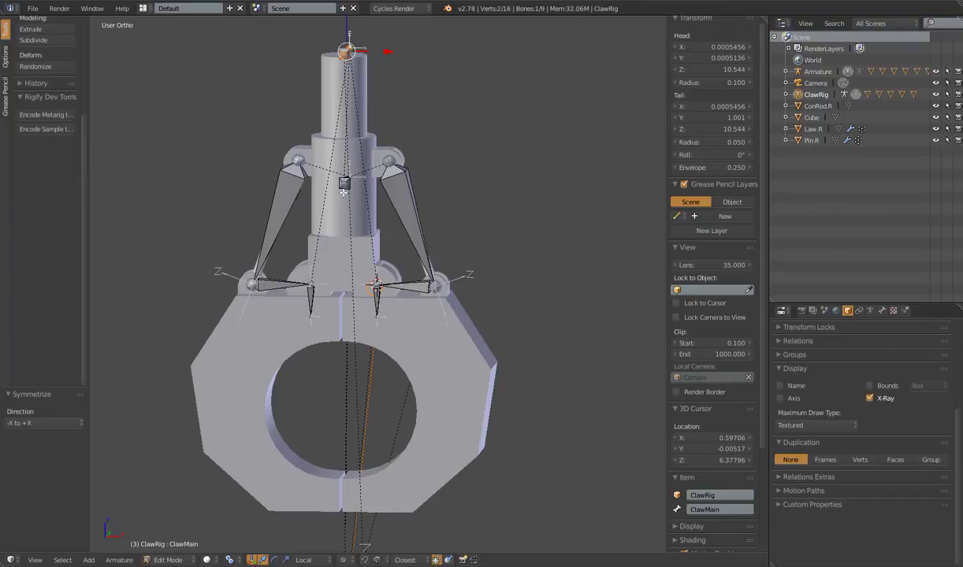
scroll(338, 205, "down", 5)
scroll(378, 287, "up", 6)
Step: Switch the armature to Pose Mode and check the mirrored IK constraint on the MCH.IK.002.R bone and its target bone
key("Tab")
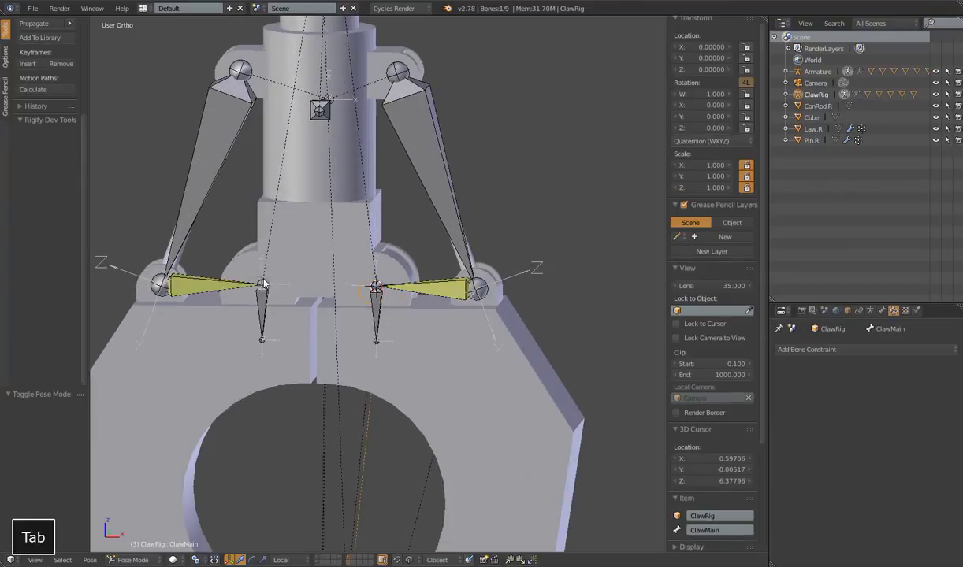
right_click(212, 286)
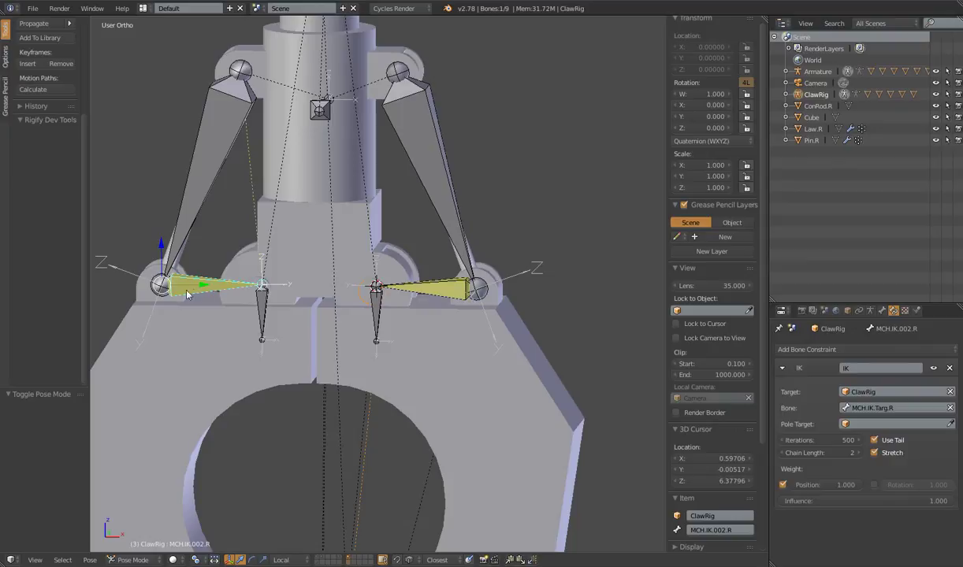
right_click(259, 295)
right_click(204, 276)
right_click(250, 294)
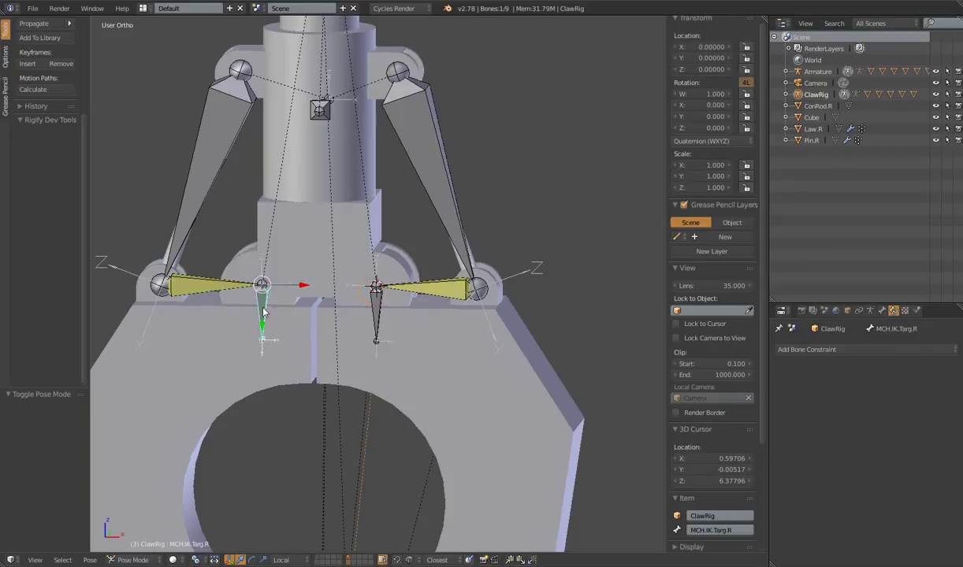
right_click(213, 280)
Step: Parent the ConRod.R object to the MCH.IK.001.R bone using the Bone parent type
scroll(268, 323, "down", 7)
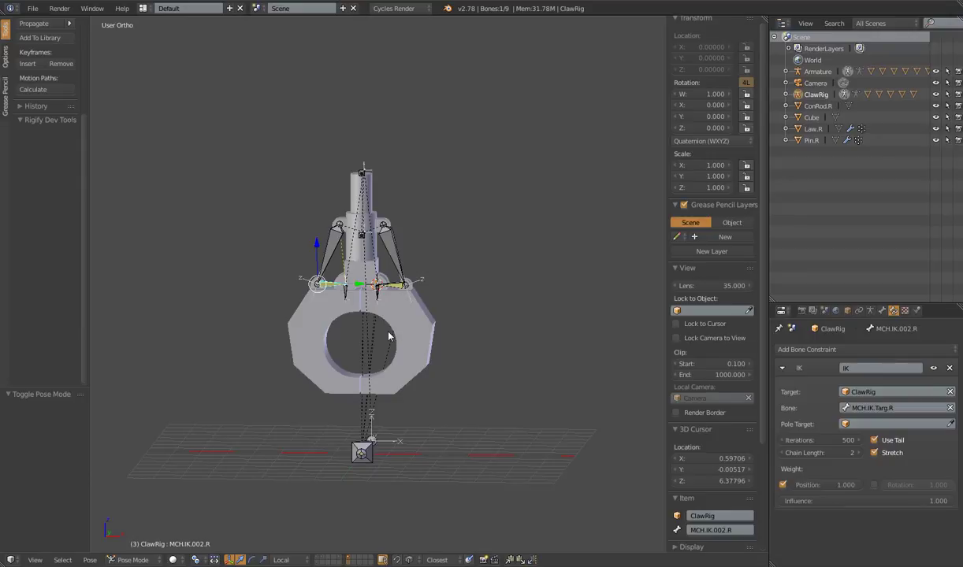
key("1")
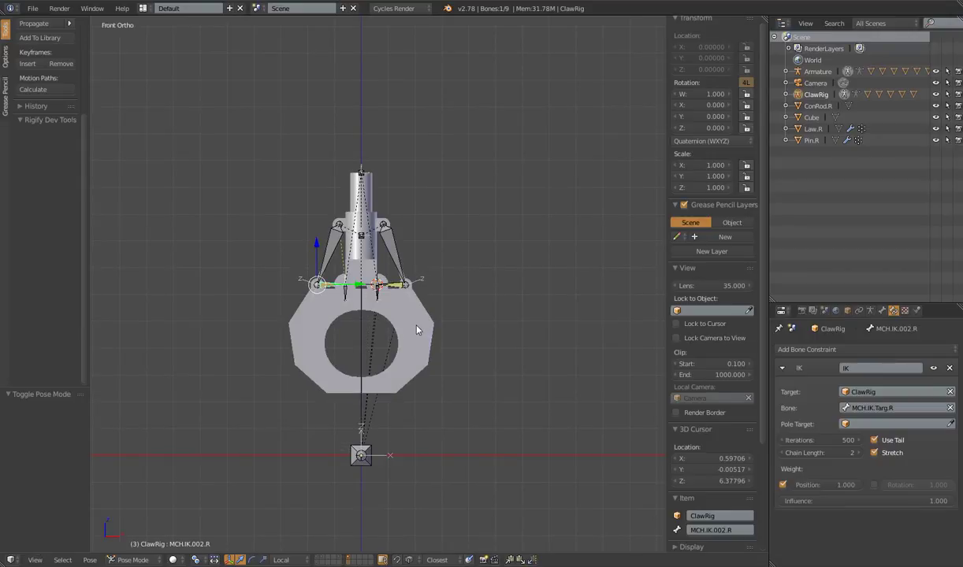
scroll(397, 309, "up", 3)
middle_click_drag(310, 317, 359, 299, "shift")
scroll(360, 324, "up", 5)
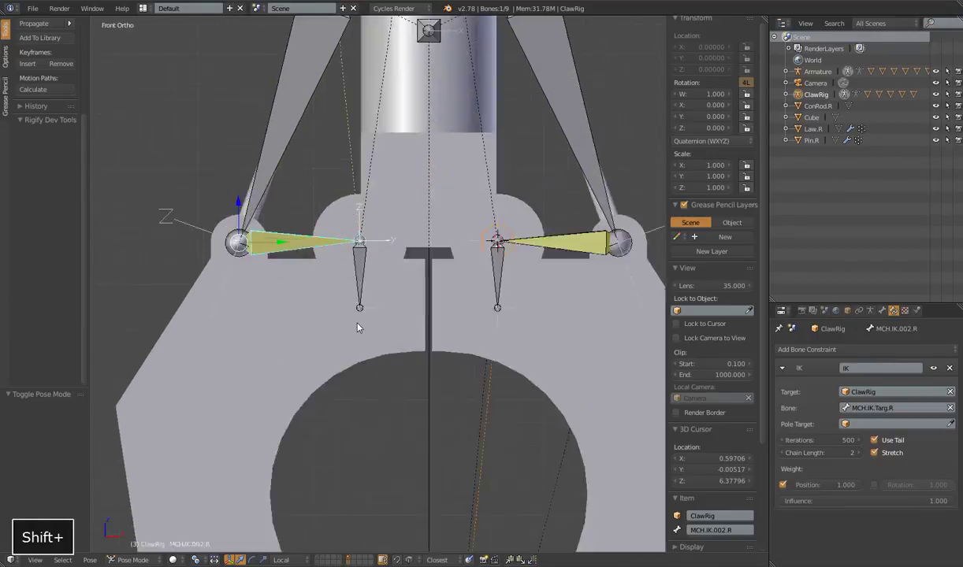
right_click(206, 312)
scroll(375, 279, "down", 5)
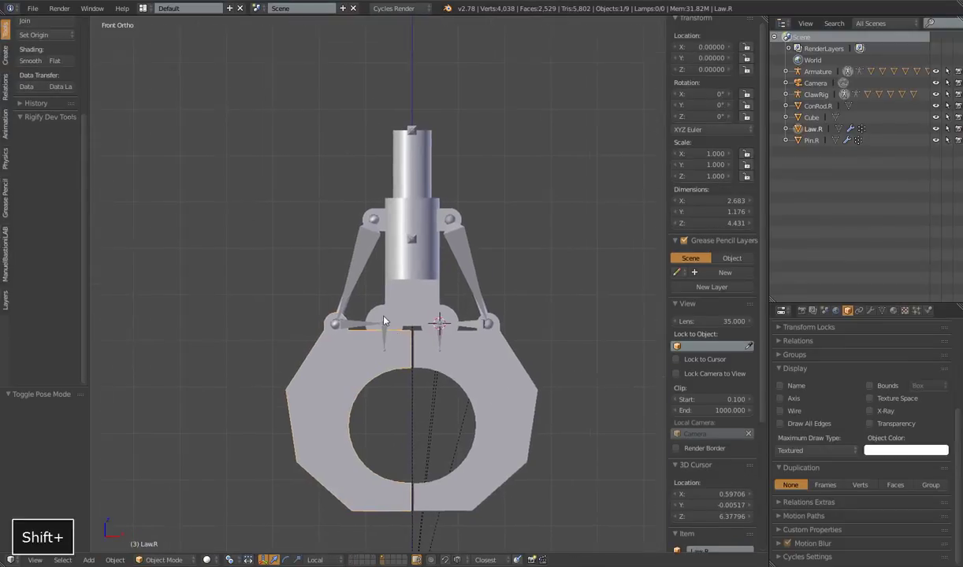
scroll(366, 301, "up", 5)
right_click(274, 342)
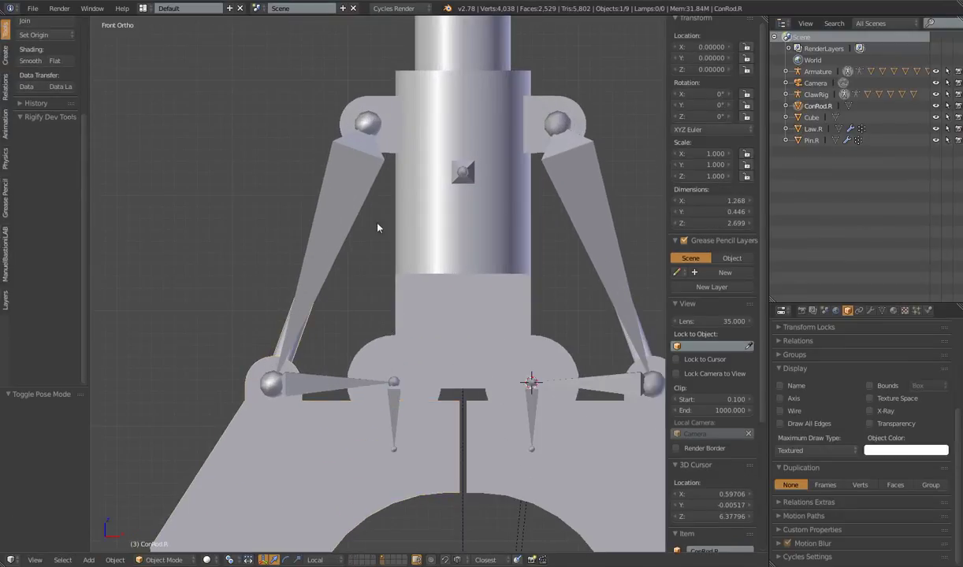
right_click(312, 240)
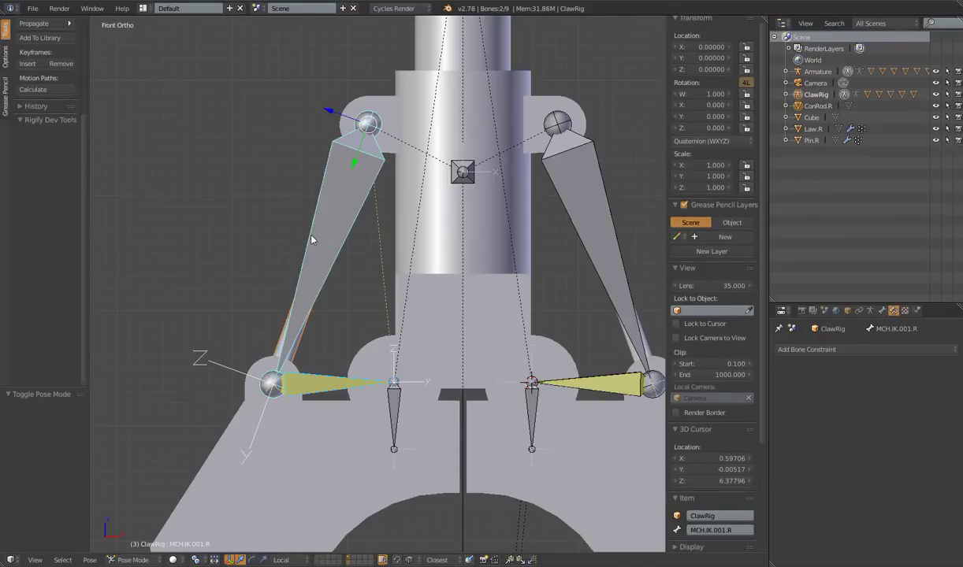
key("ctrl+p")
left_click(312, 239)
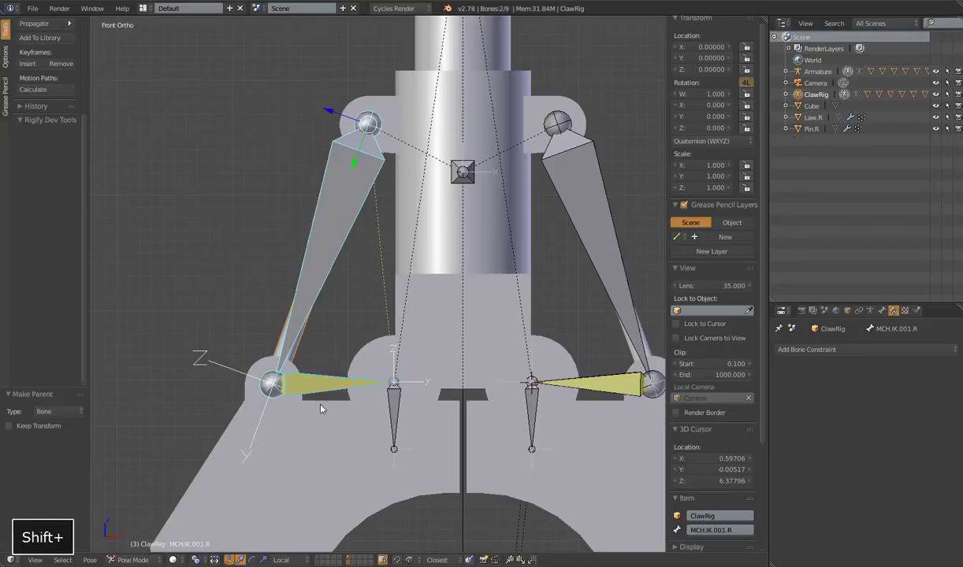
Step: Parent the Law.R object to the MCH.IK.002.R bone using the Bone parent type
middle_click_drag(320, 408, 309, 293, "shift")
right_click(292, 283)
scroll(452, 388, "down", 2)
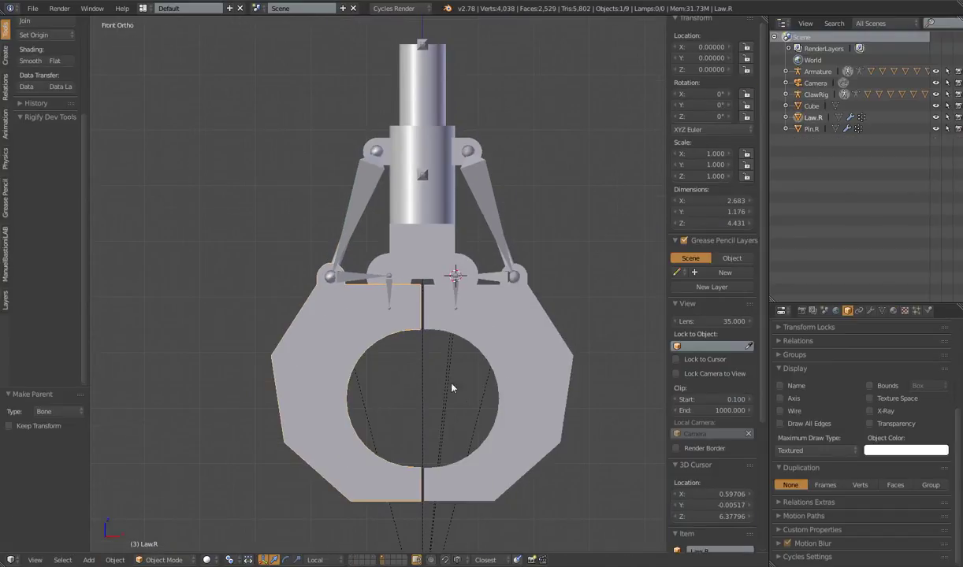
scroll(294, 307, "up", 3)
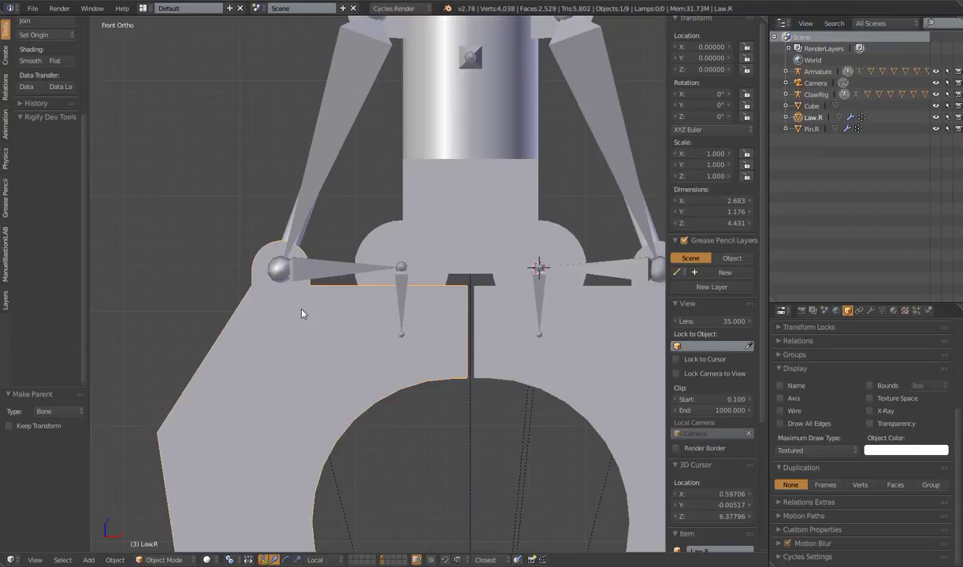
right_click(319, 269, "shift")
key("ctrl+p")
left_click(320, 265)
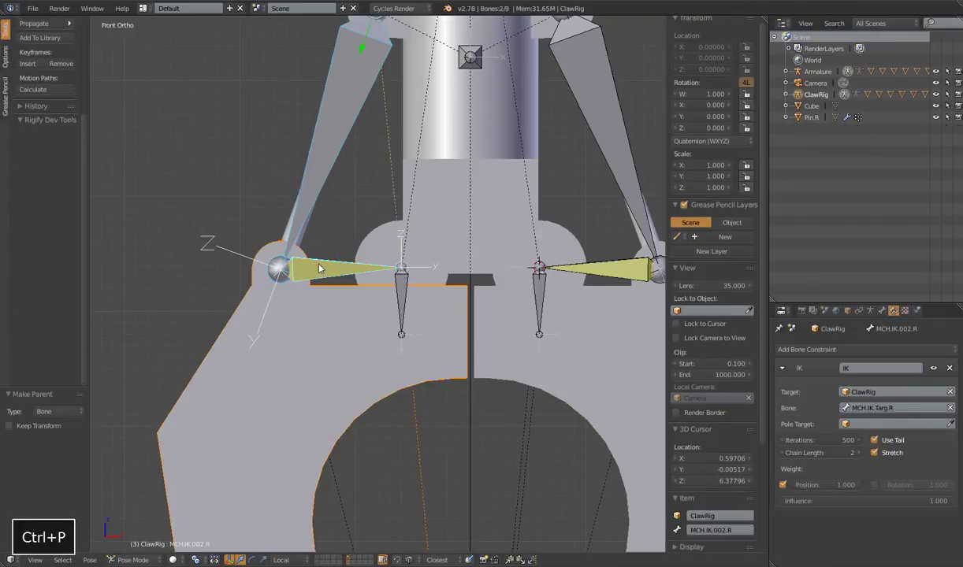
Step: Parent the Pin.R object to the MCH.IK.Targ.R bone using the Bone parent type
scroll(441, 272, "up", 2)
right_click(449, 259)
middle_click_drag(440, 273, 479, 227)
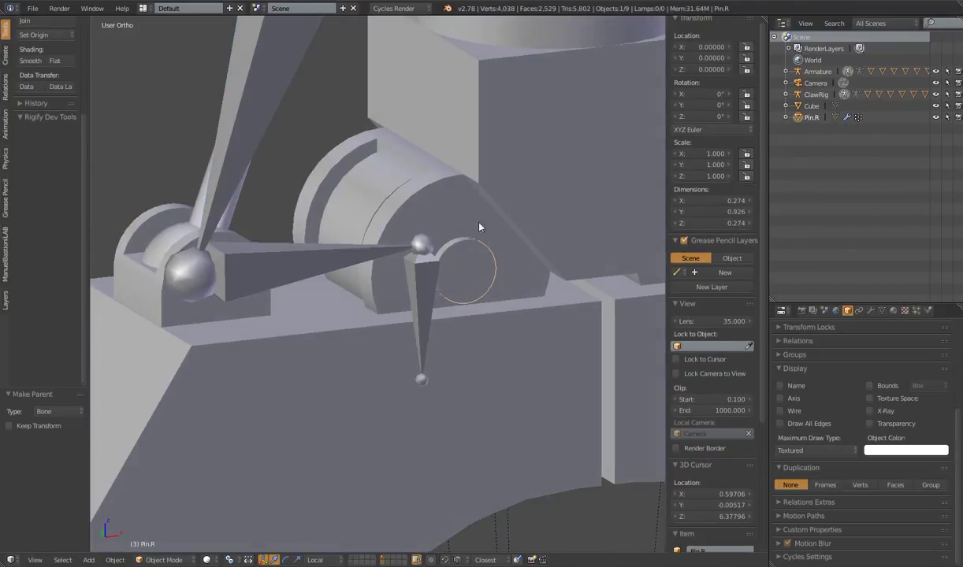
right_click(422, 281, "shift")
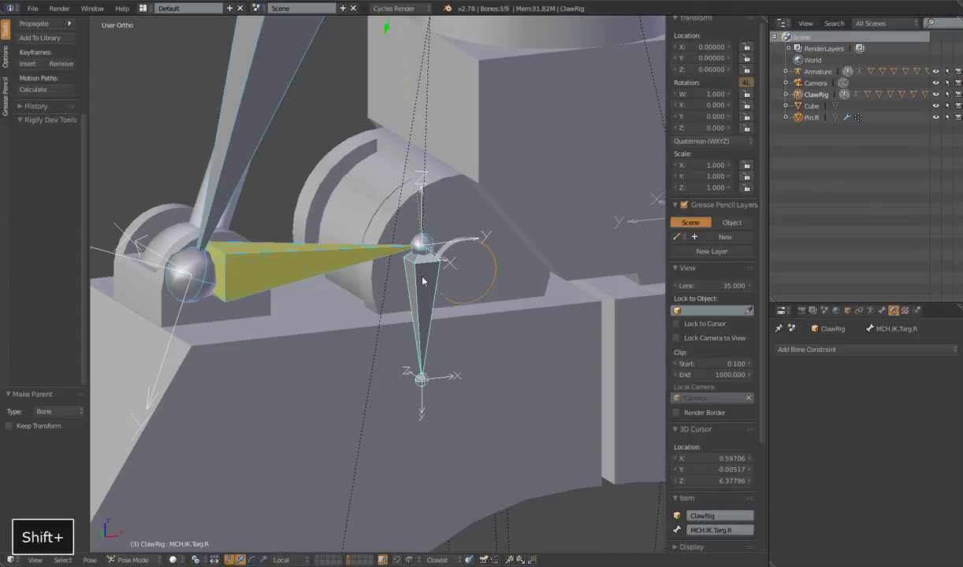
key("ctrl+p")
left_click(421, 279)
Step: Try moving the Collar bone down and up to test the motion of both parented jaws, and cancel each move
scroll(443, 374, "down", 5)
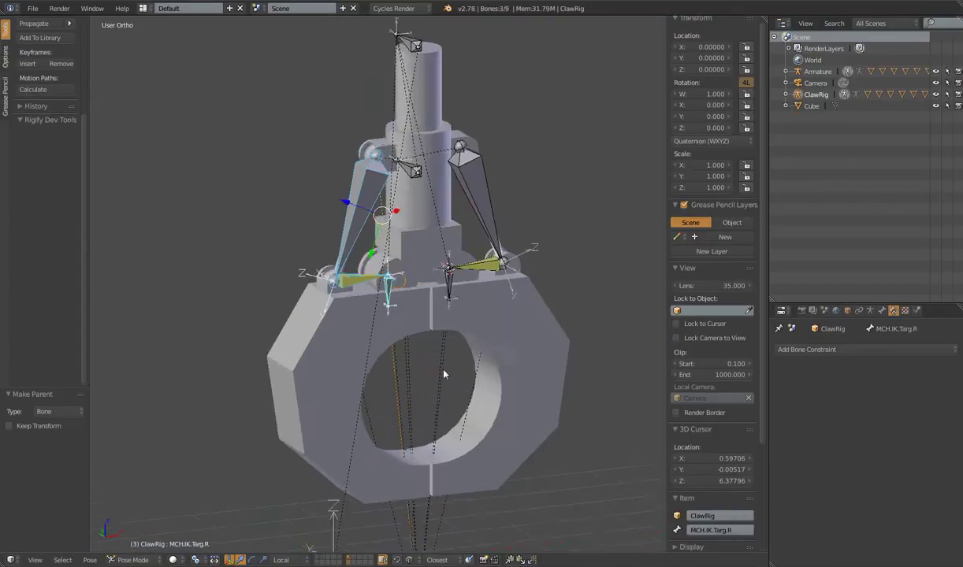
middle_click_drag(443, 374, 406, 209)
right_click(397, 202)
key("g")
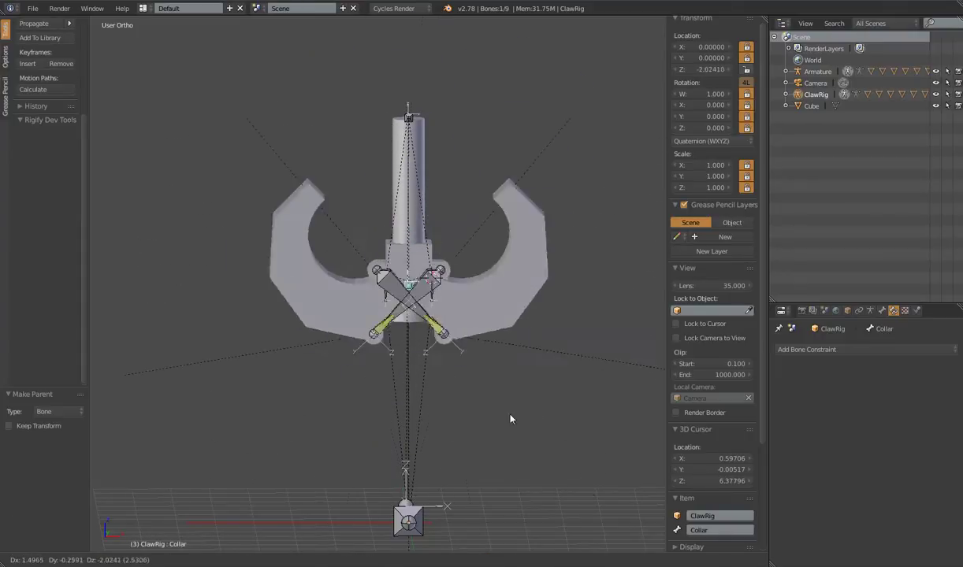
key("Escape")
key("g")
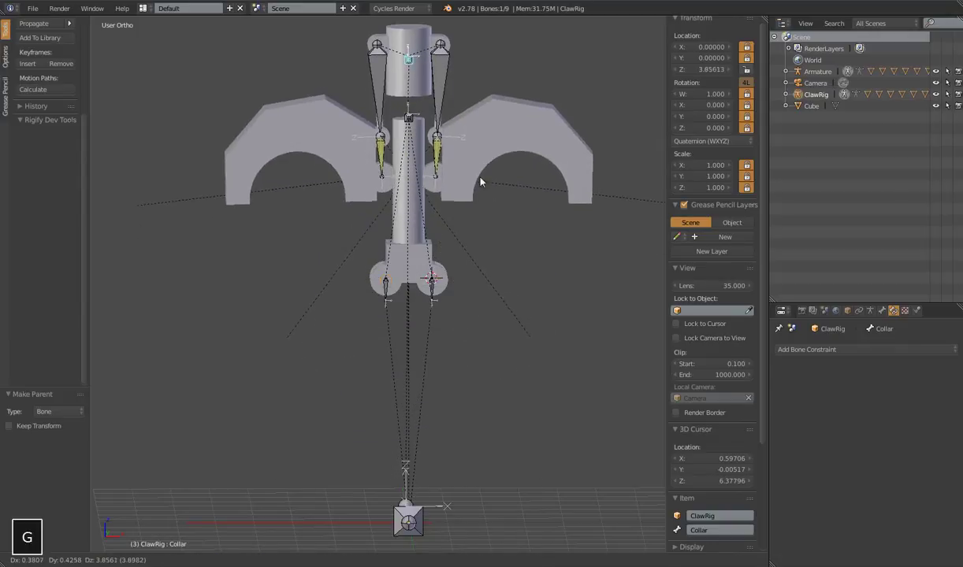
right_click(501, 320)
Step: Raise the Collar bone to a Z location of about 0.938 to try an open position for both jaws
scroll(501, 319, "up", 4)
middle_click_drag(516, 310, 444, 389, "shift")
scroll(420, 263, "down", 4)
middle_click_drag(434, 279, 360, 361, "shift")
scroll(409, 344, "up", 4)
scroll(359, 361, "down", 5)
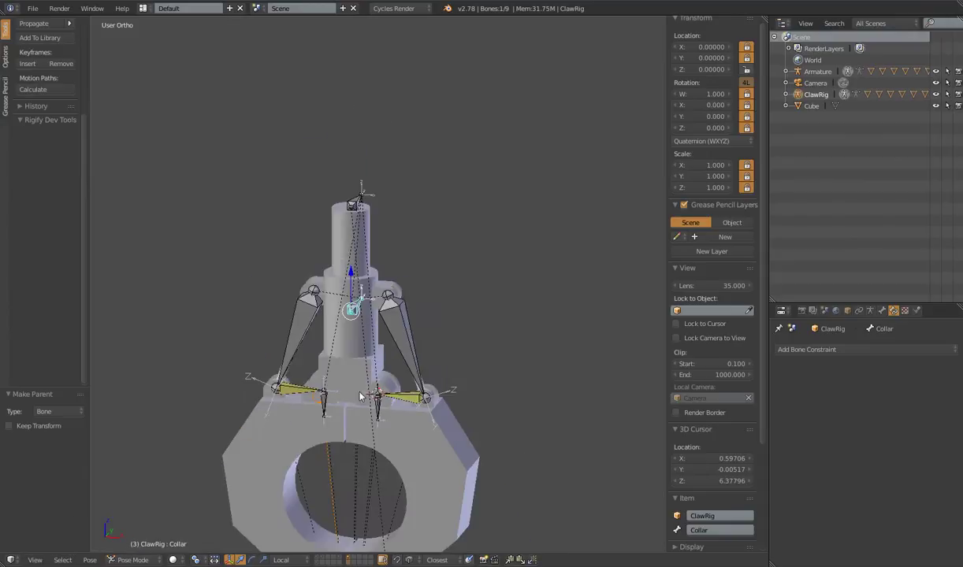
scroll(418, 352, "up", 1)
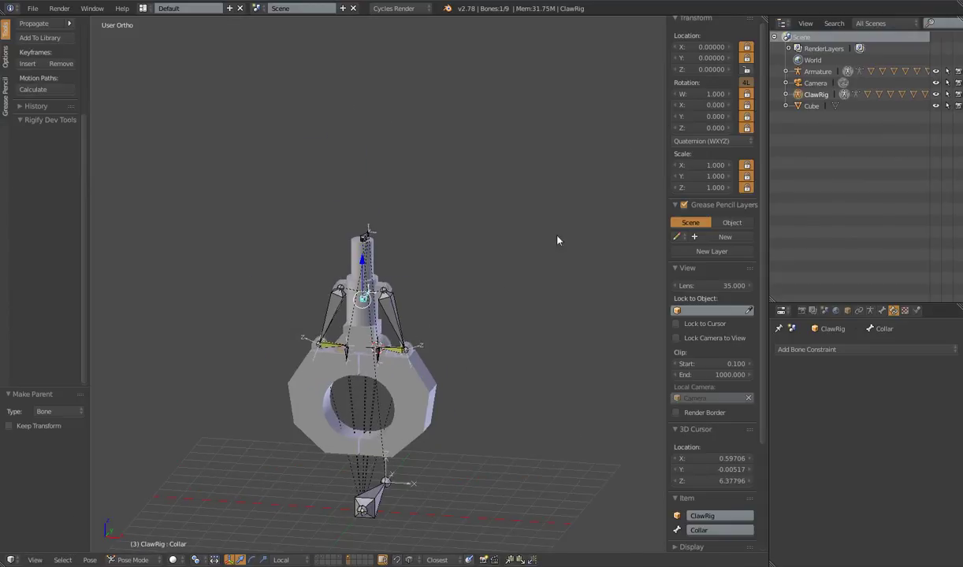
key("g")
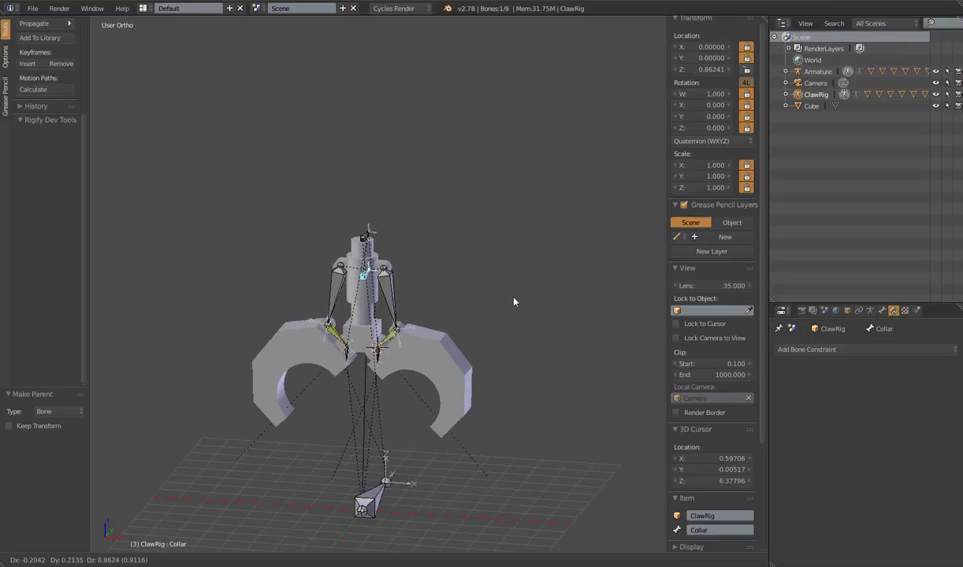
left_click(488, 314)
scroll(490, 319, "up", 4)
key("g")
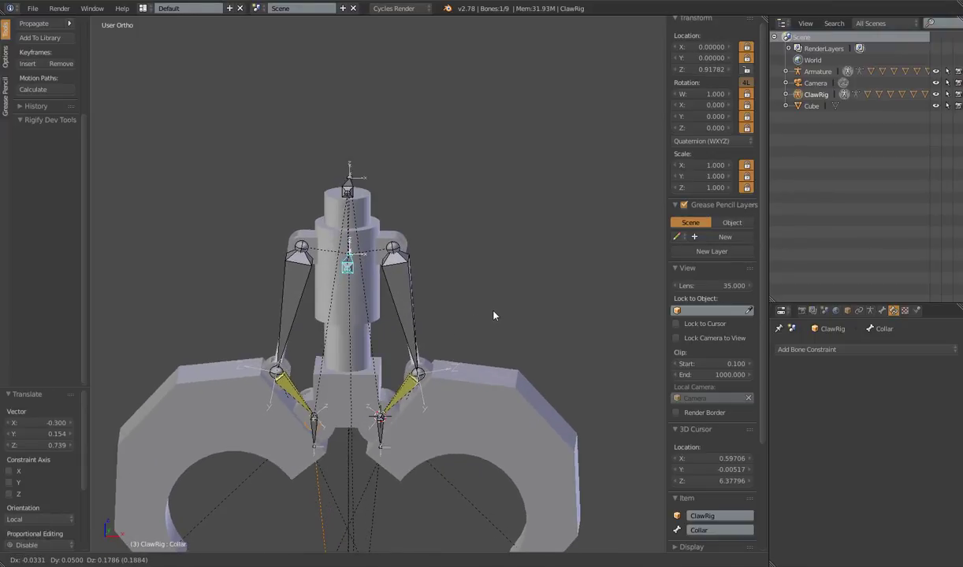
left_click(494, 316)
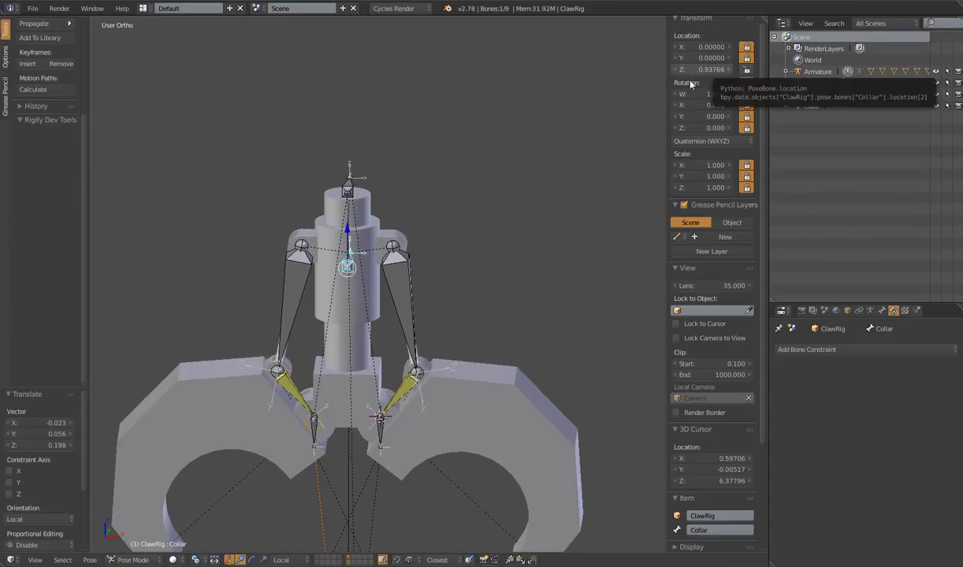
Step: Clear the rotation, location and scale of all bones to return the claw to its rest pose
key("a")
key("alt+r")
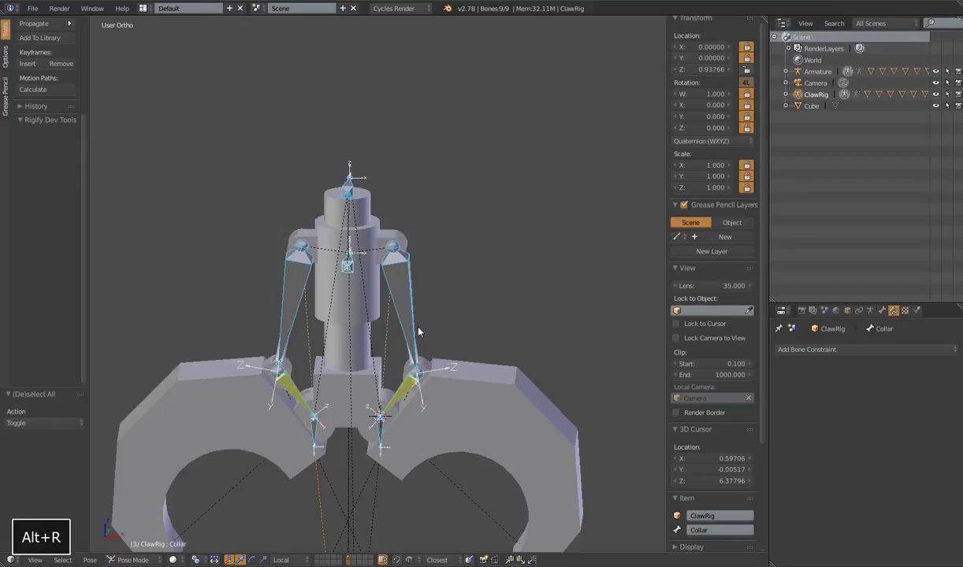
key("alt+g")
key("alt+s")
Step: Add a Limit Location bone constraint to the Collar bone and convert it in Local Space
right_click(347, 324)
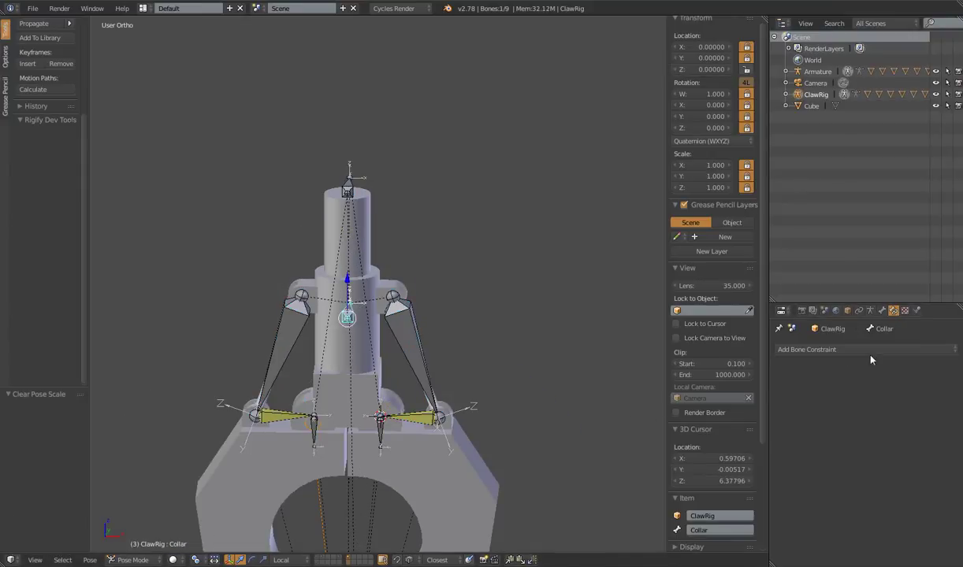
left_click(859, 310)
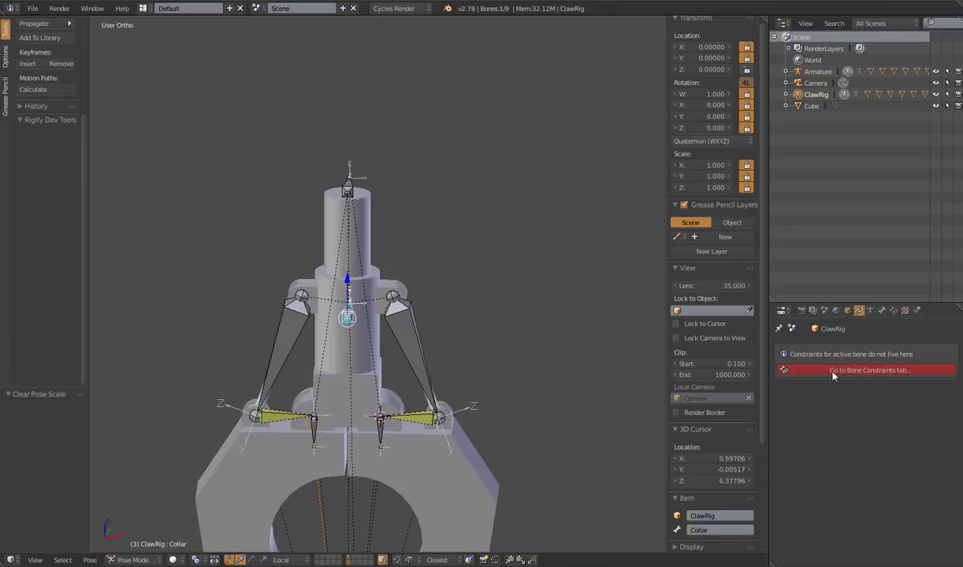
left_click(895, 311)
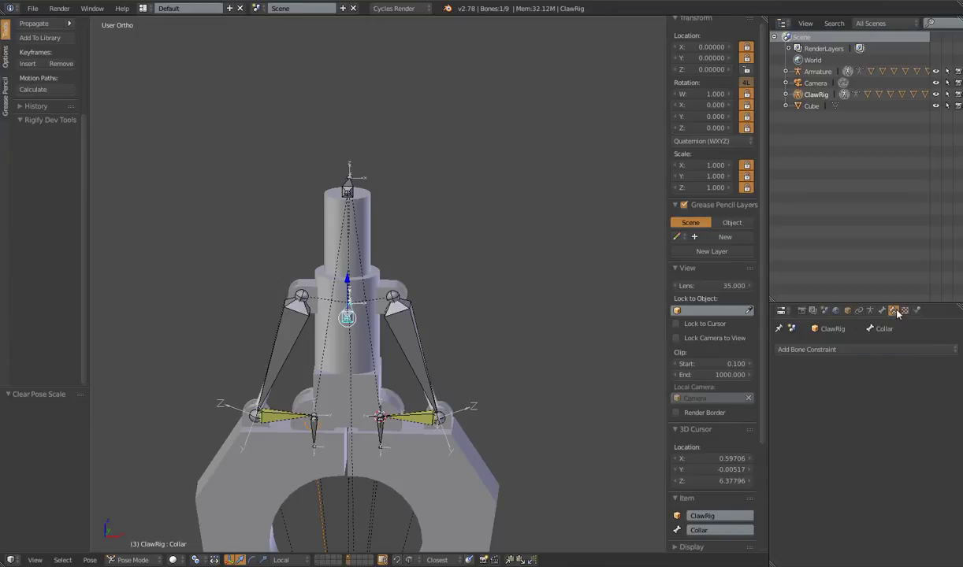
left_click(835, 350)
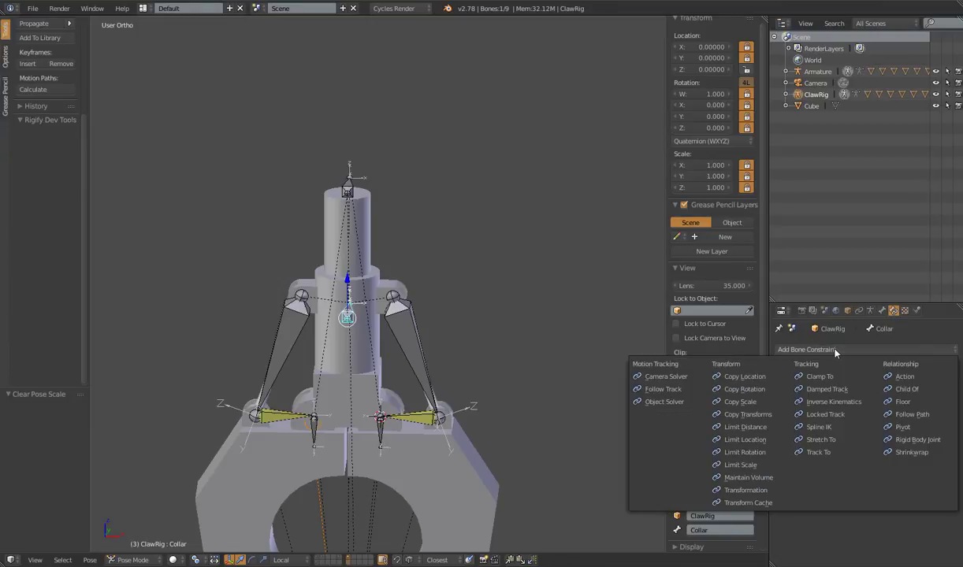
left_click(755, 444)
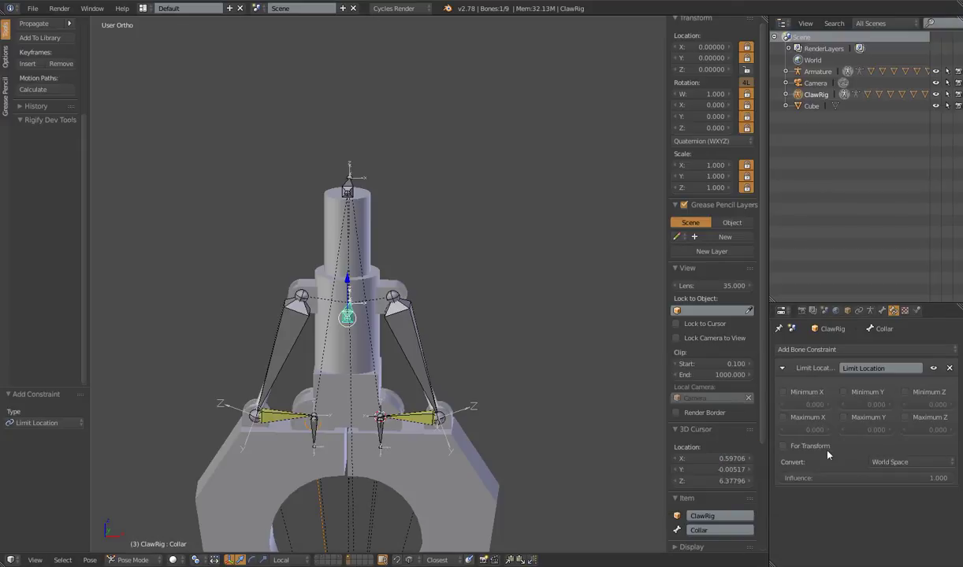
left_click(888, 464)
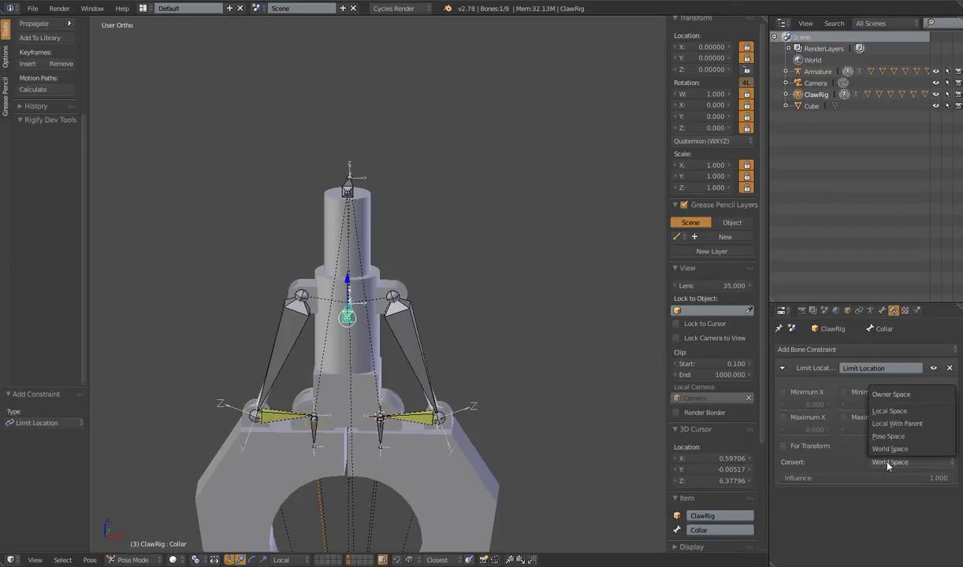
left_click(896, 411)
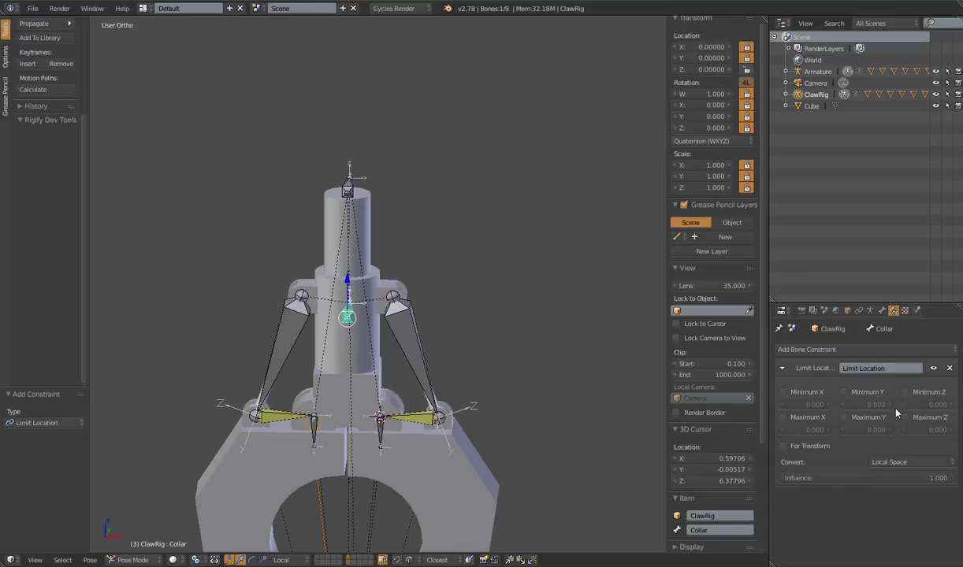
Step: Enable the minimum and maximum limits on all axes of the Collar constraint, keeping them at 0 except Maximum Z at 1.000
left_click(783, 417)
left_click(844, 392)
left_click(844, 417)
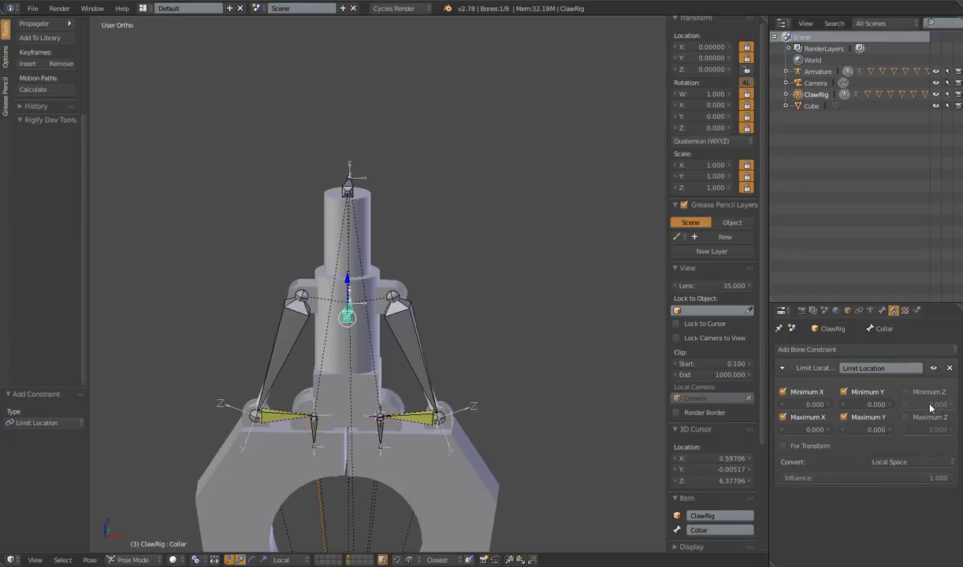
left_click(927, 429)
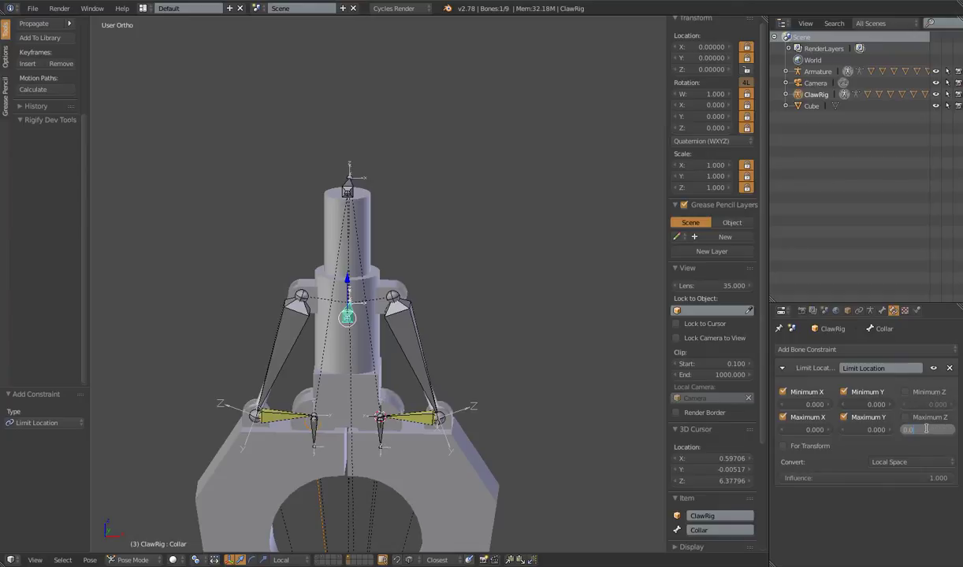
type("1")
key("Return")
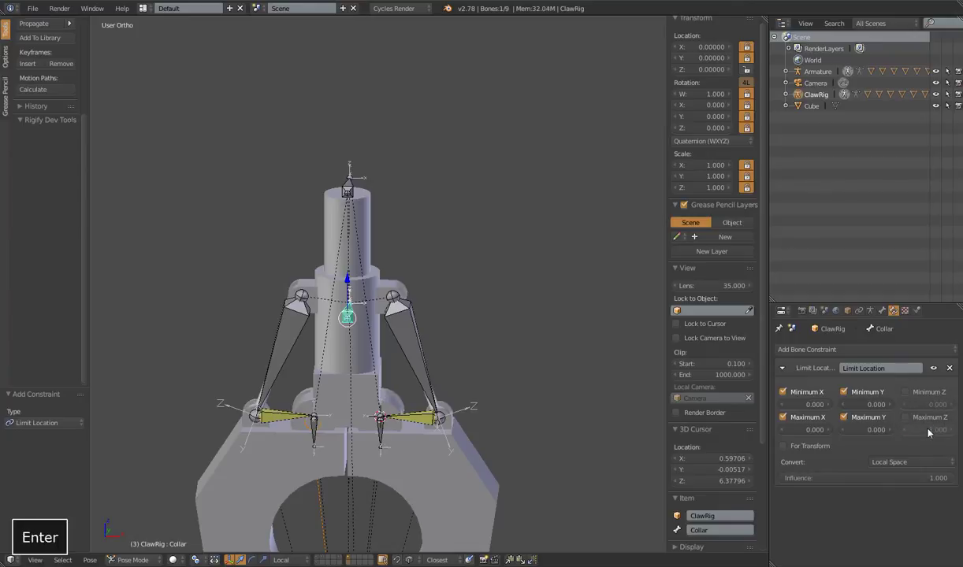
left_click(905, 391)
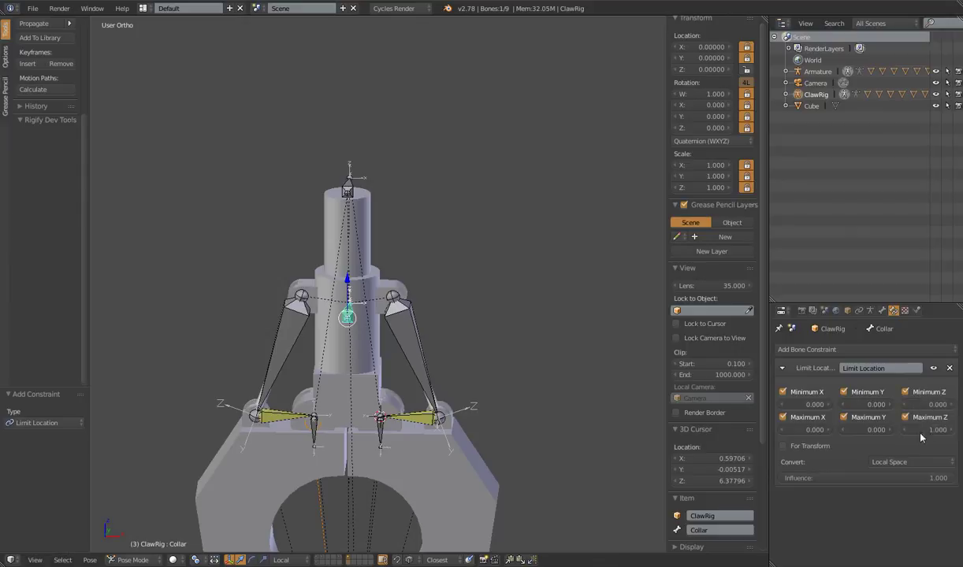
Step: Try raising the Collar bone past its Z limit without For Transform, and cancel each move
left_click(783, 447)
key("ctrl+z")
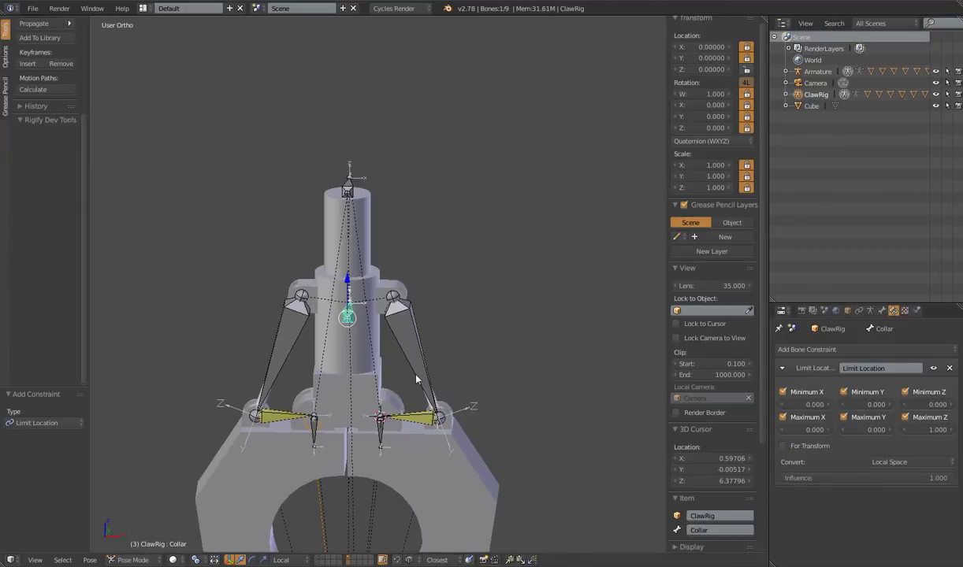
key("g")
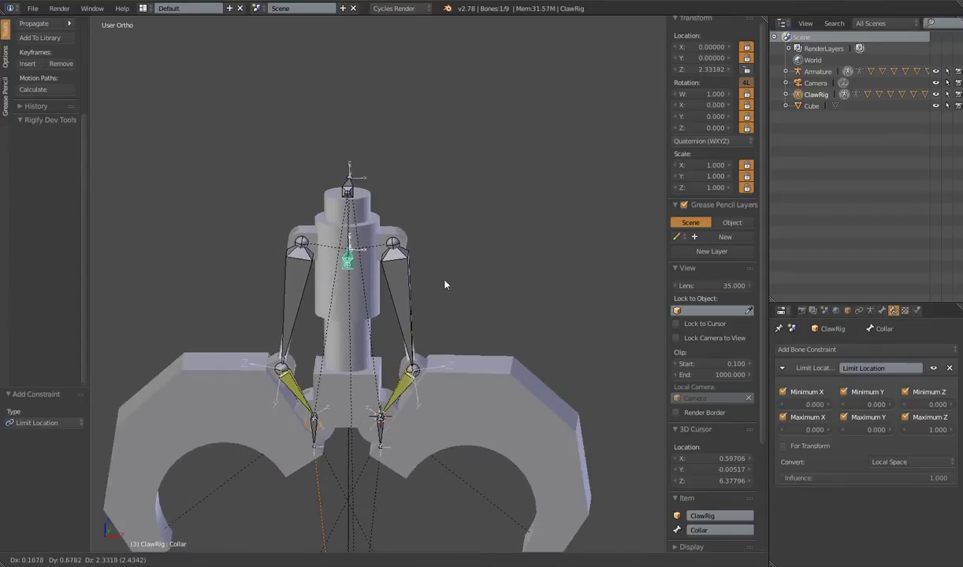
right_click(460, 290)
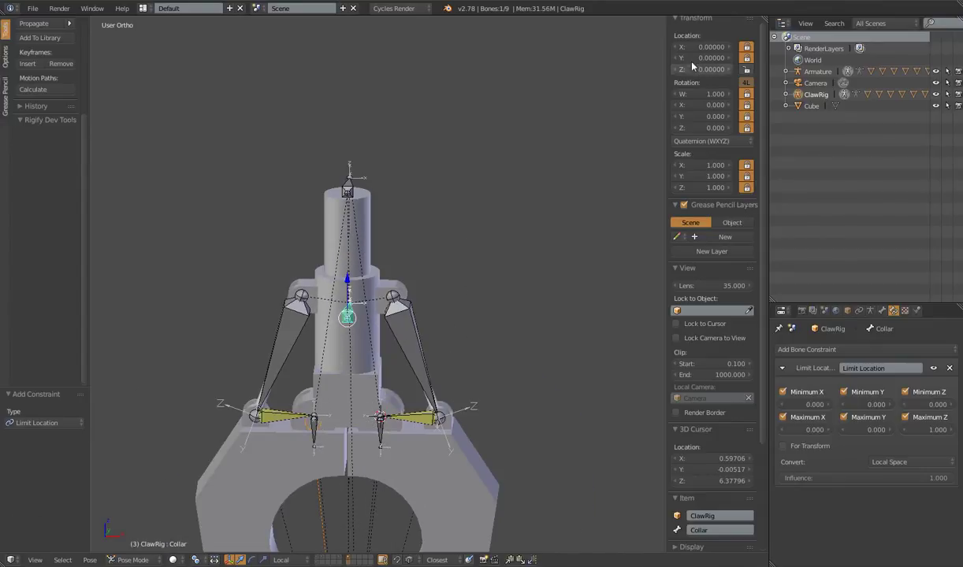
key("g")
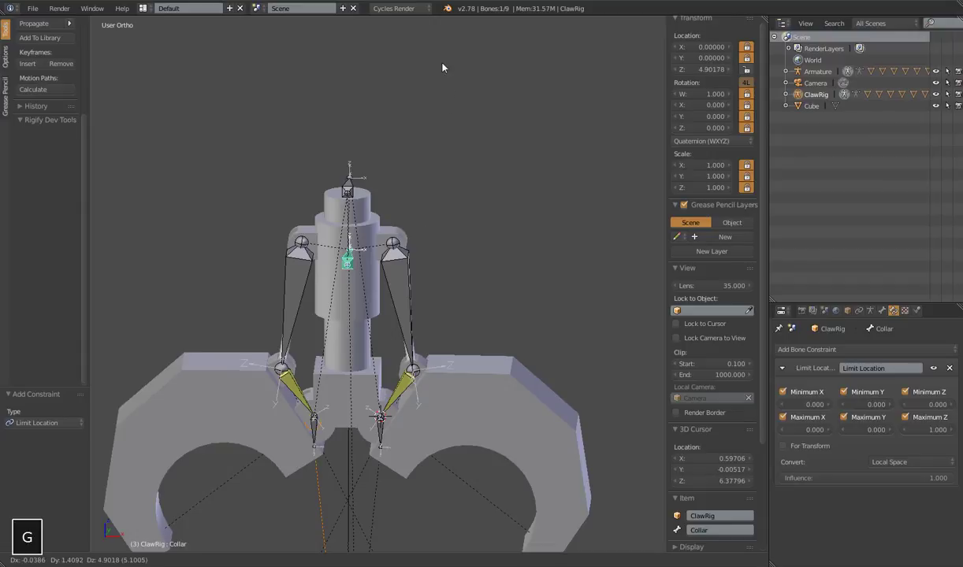
right_click(457, 298)
Step: Turn on For Transform in the Collar's Limit Location constraint, test it with an upward move, and cancel the move
left_click(784, 446)
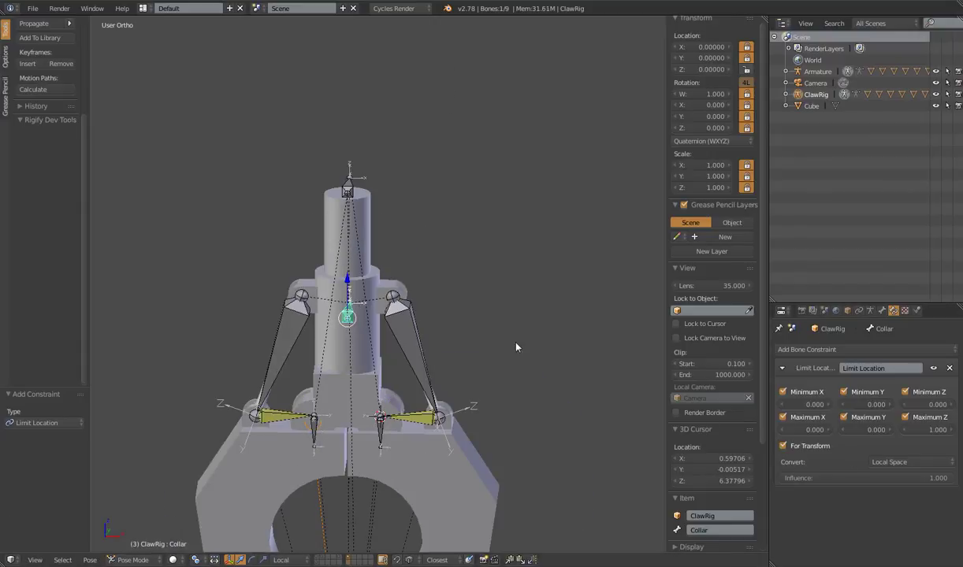
key("g")
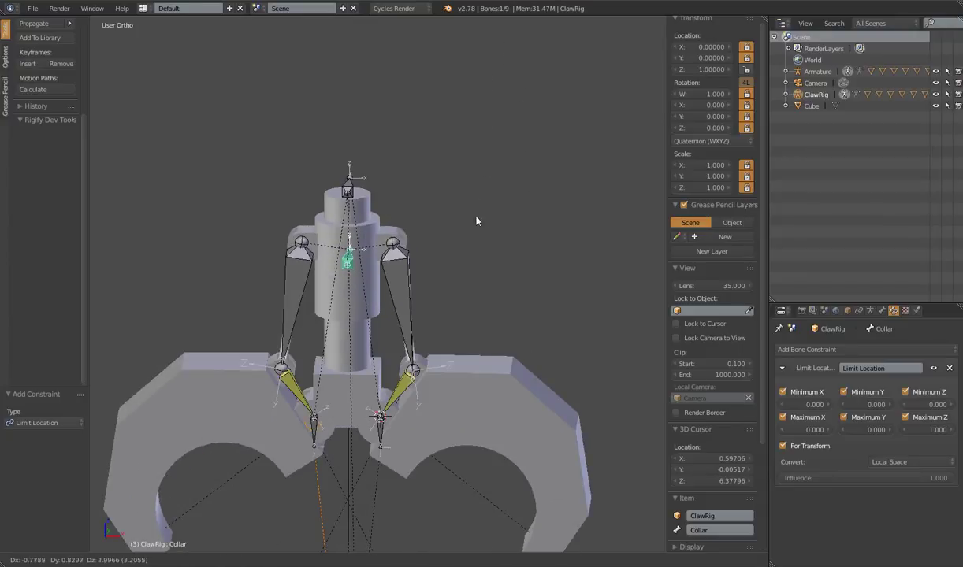
right_click(476, 301)
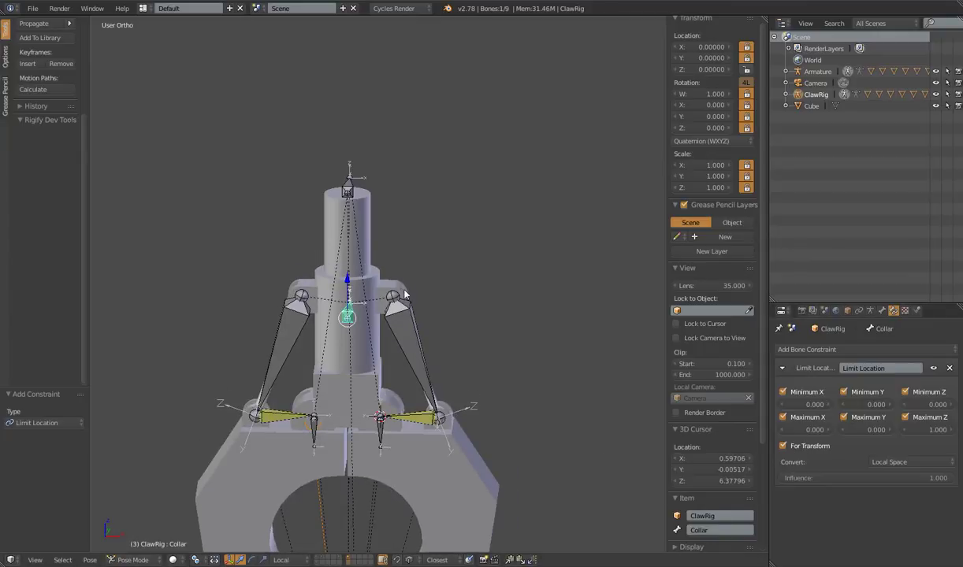
Step: Lock all location, rotation and scale channels of the MCH.IK.Targ.L bone
scroll(398, 340, "down", 4)
middle_click_drag(432, 374, 442, 344, "shift")
scroll(444, 357, "up", 3)
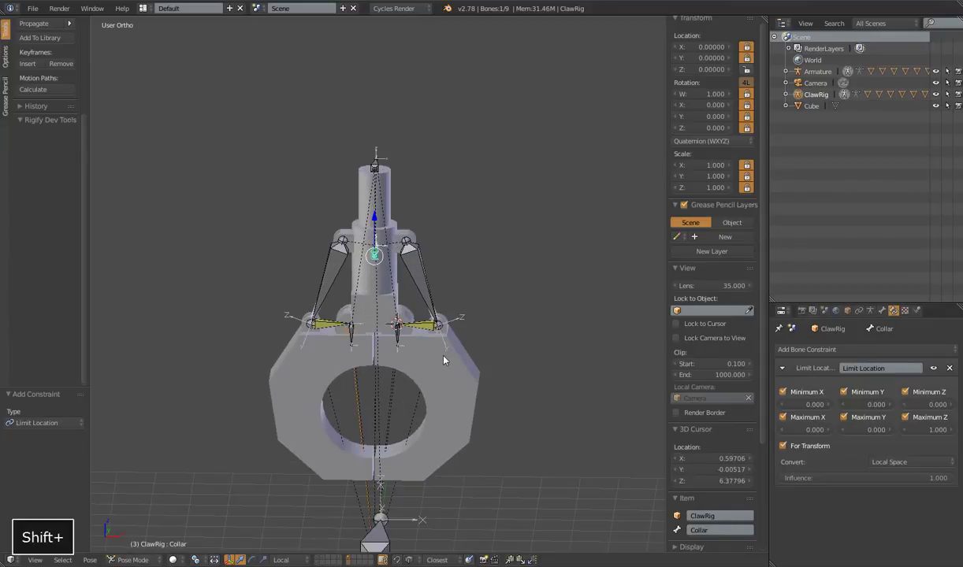
right_click(396, 343)
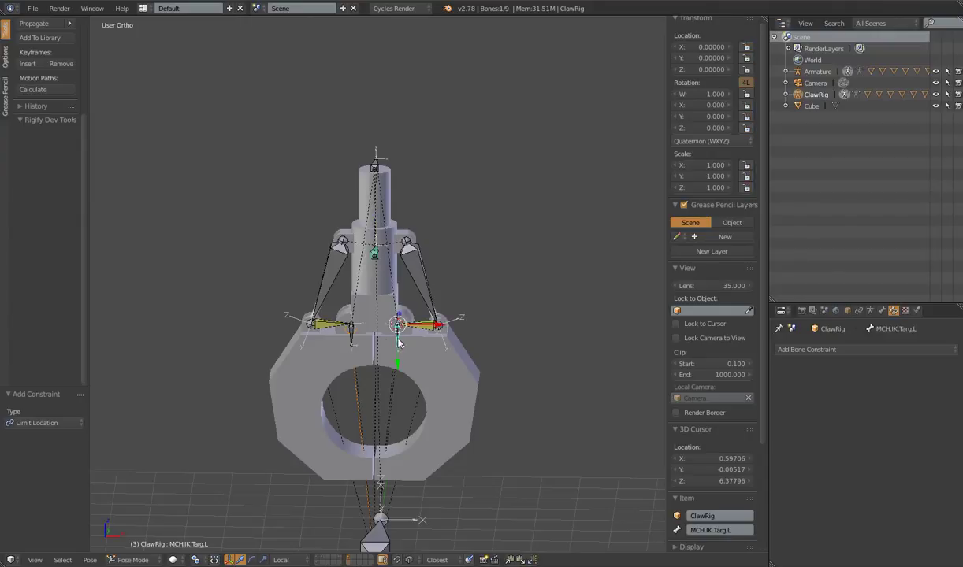
right_click(353, 341, "shift")
right_click(401, 340)
scroll(731, 238, "up", 1)
left_click_drag(746, 51, 721, 193)
Step: Select all six MCH bones with MCH.IK.Targ.L active and copy its protected transform locks to the others
left_click(417, 331)
right_click(417, 330)
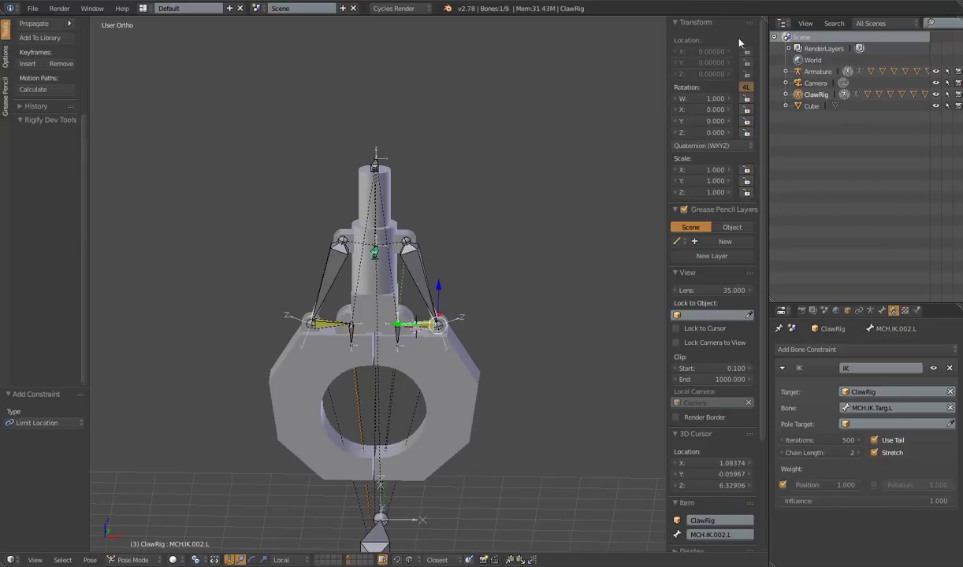
right_click(328, 290)
right_click(330, 325, "shift")
right_click(350, 333, "shift")
right_click(428, 286, "shift")
right_click(419, 326, "shift")
right_click(400, 334, "shift")
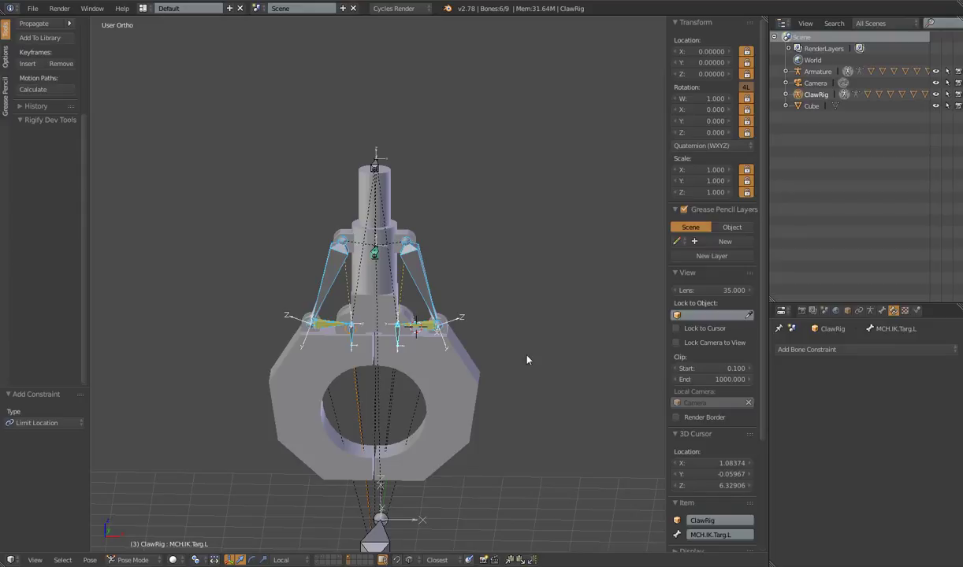
key("ctrl+c")
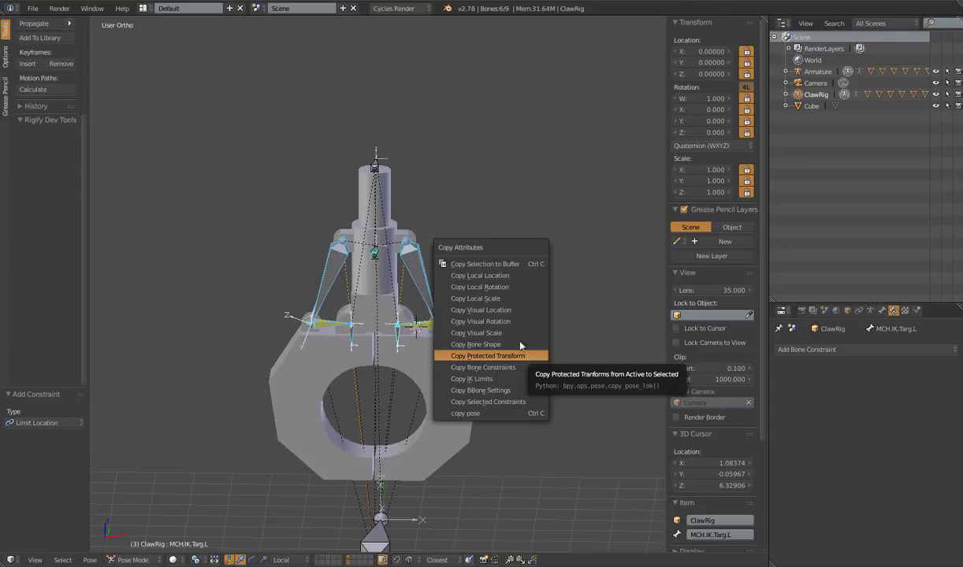
left_click(484, 361)
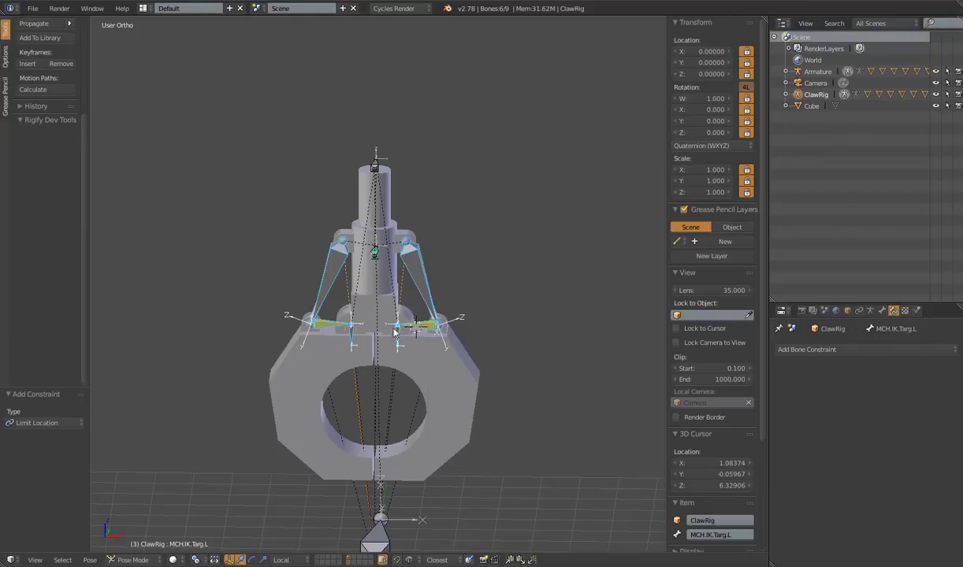
Step: Check the transform locks on the individual MCH bones and try scaling, moving and rotating MCH.IK.Targ.R
right_click(418, 333)
right_click(323, 283)
right_click(331, 325)
right_click(349, 336)
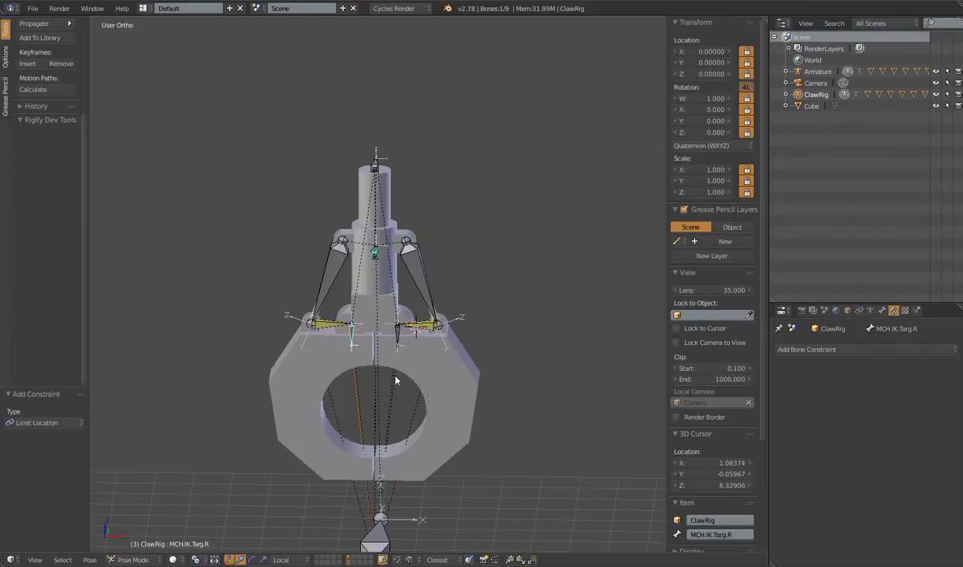
key("s")
key("g")
key("r")
key("r")
right_click(407, 369)
key("s")
right_click(447, 353)
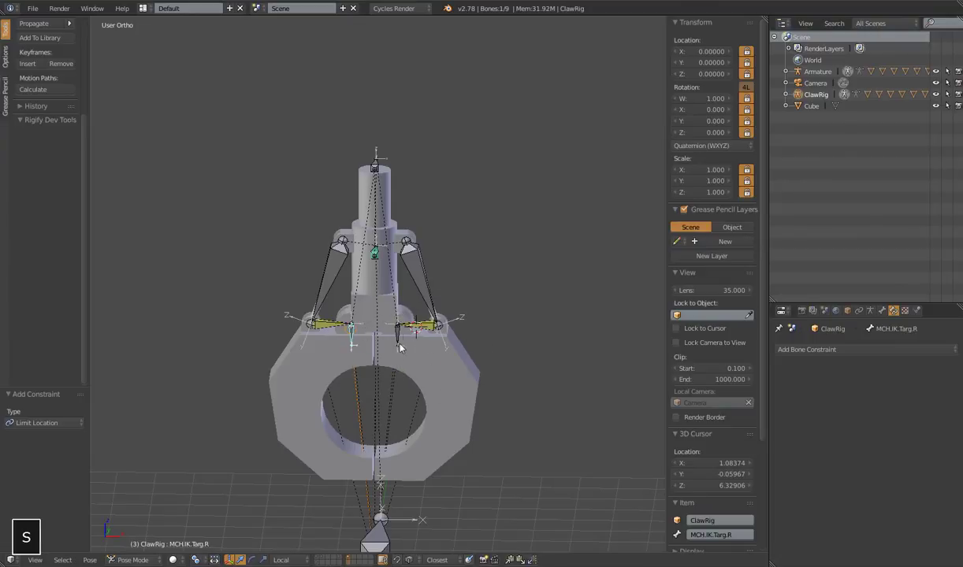
Step: Select all six MCH bones on both sides of the claw and move them to the second armature layer
right_click(398, 336, "shift")
right_click(420, 319, "shift")
right_click(421, 275, "shift")
right_click(335, 271, "shift")
right_click(340, 334, "shift")
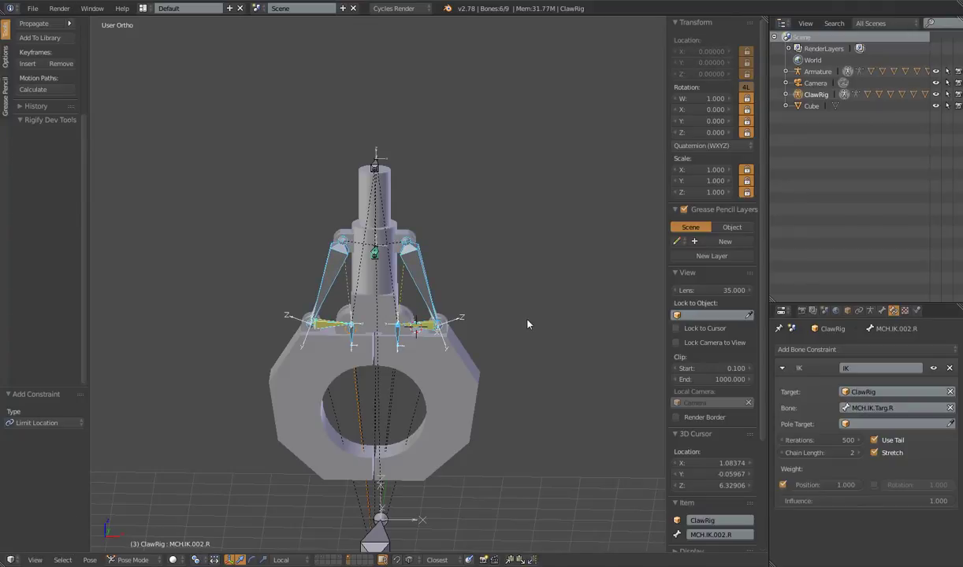
key("m")
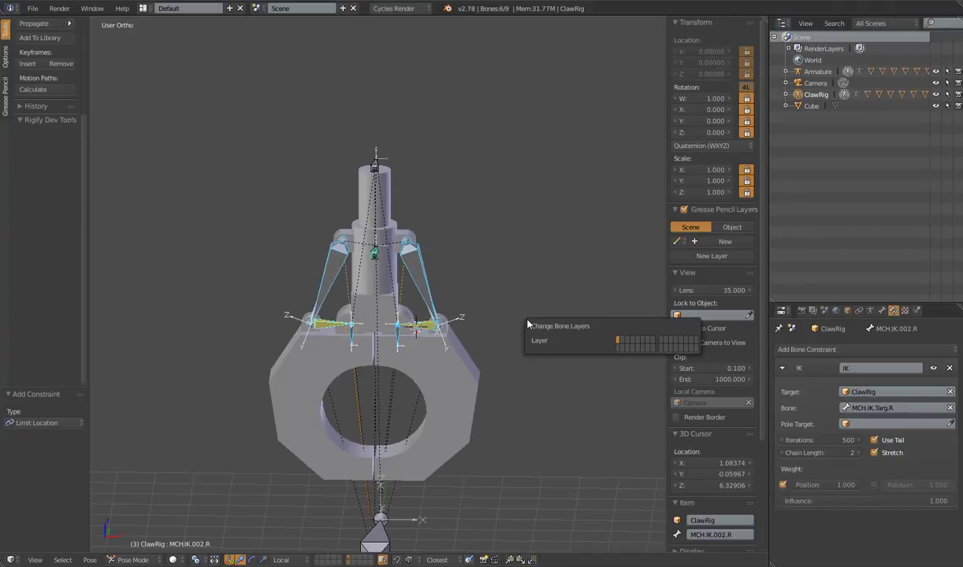
left_click(624, 345)
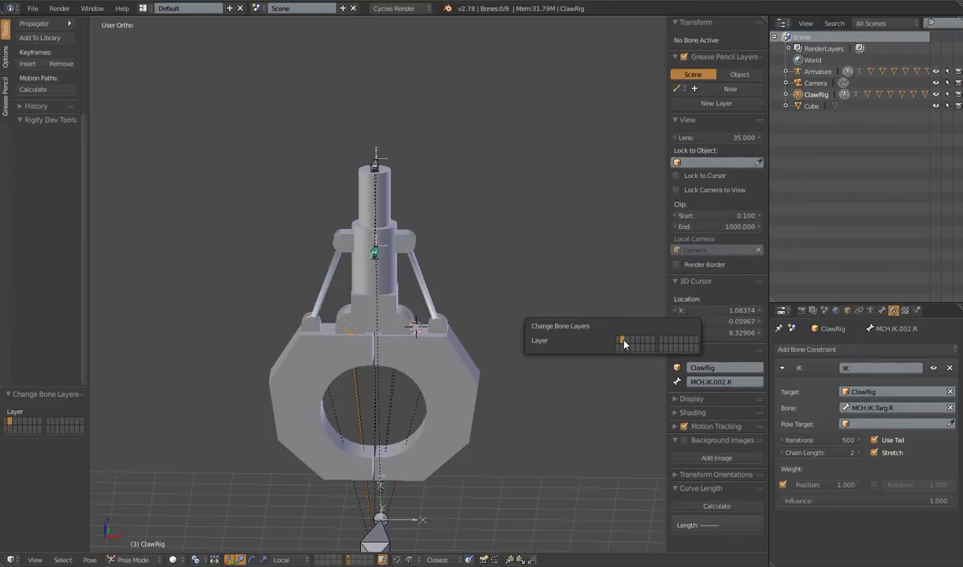
Step: Try moving, scaling and rotating the Root bone, cancel each transform, and select the ClawMain bone
right_click(375, 168)
scroll(336, 324, "down", 5)
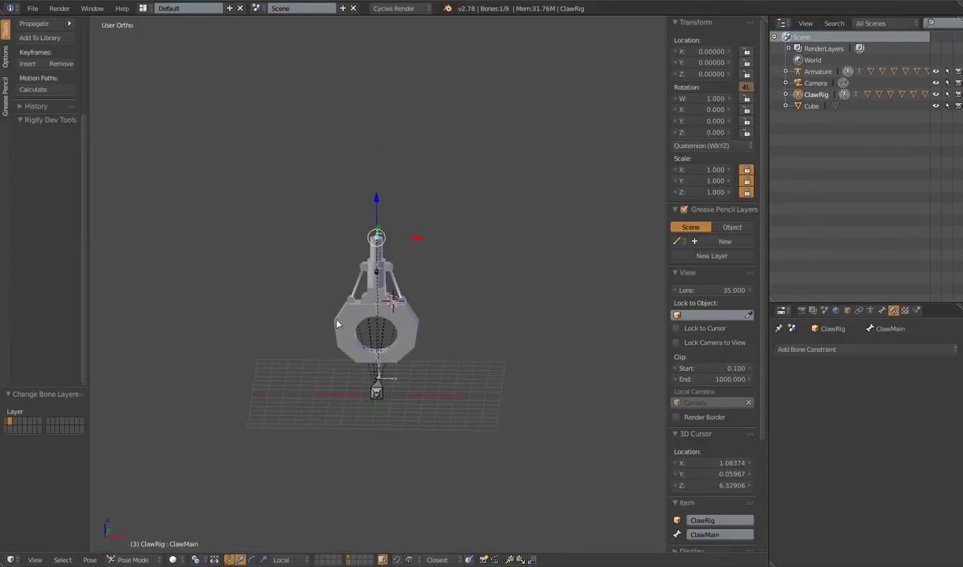
right_click(374, 393)
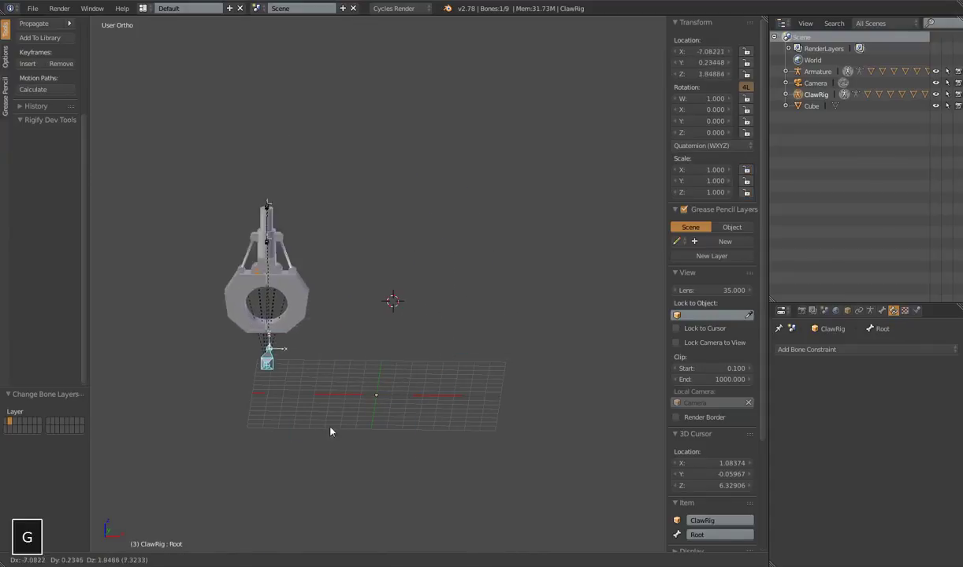
right_click(354, 408)
key("g")
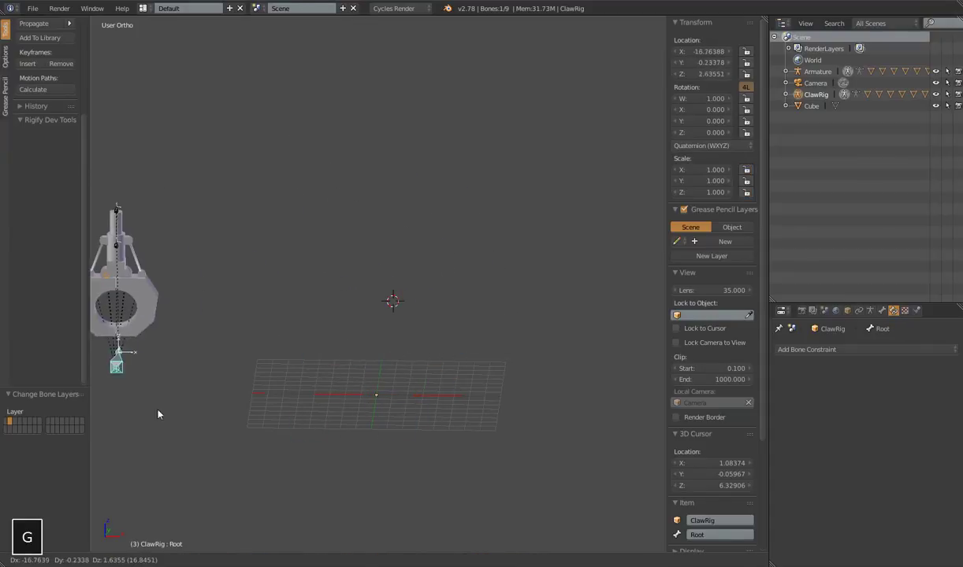
right_click(473, 410)
key("s")
right_click(473, 407)
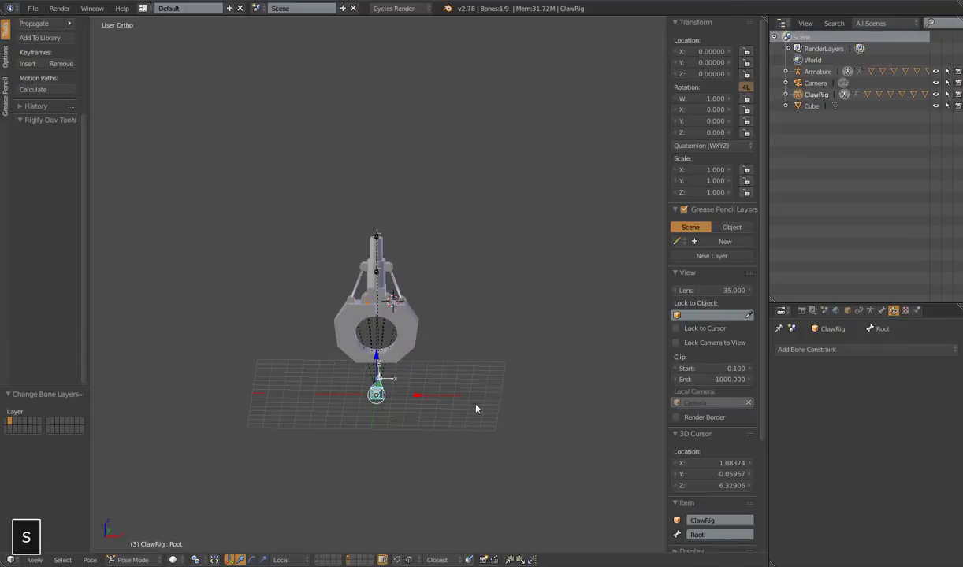
key("r")
right_click(501, 347)
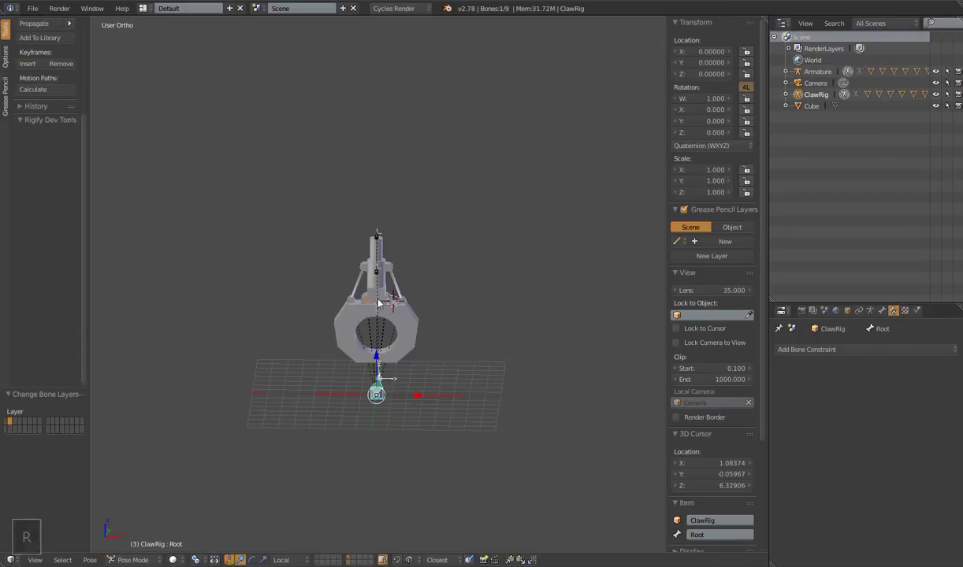
right_click(377, 272)
right_click(377, 238)
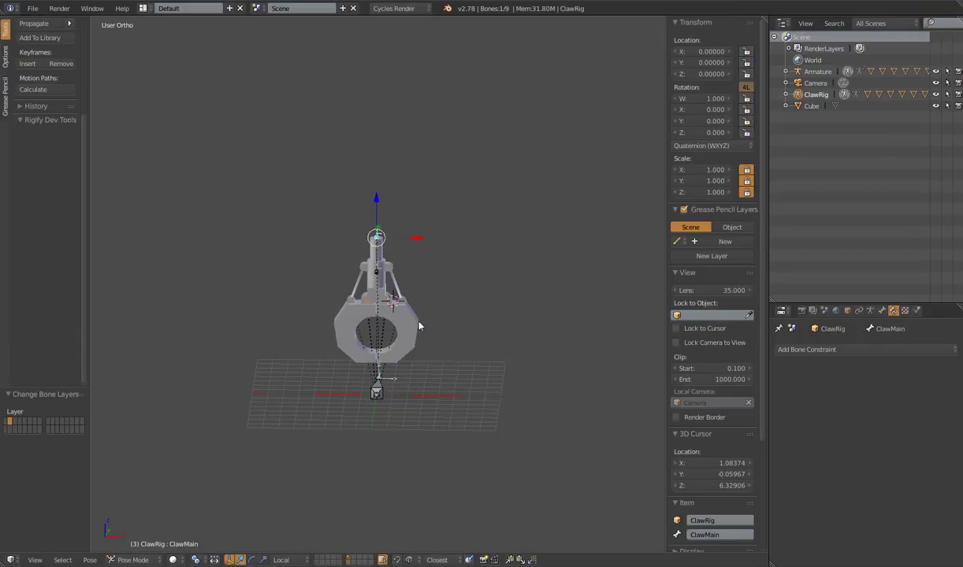
Step: Try moving, rotating and scaling the ClawMain bone, cancelling each transform
key("g")
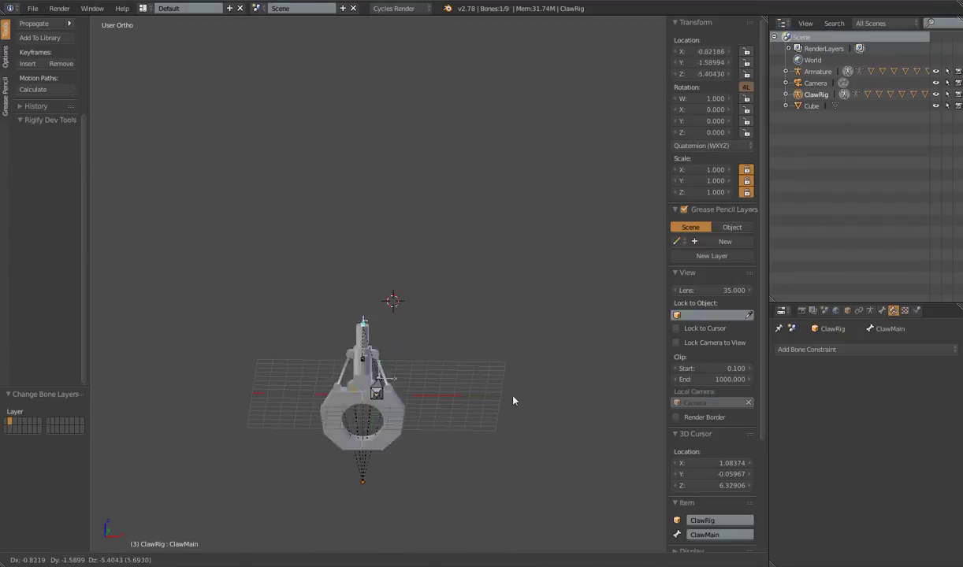
right_click(420, 347)
key("r")
key("r")
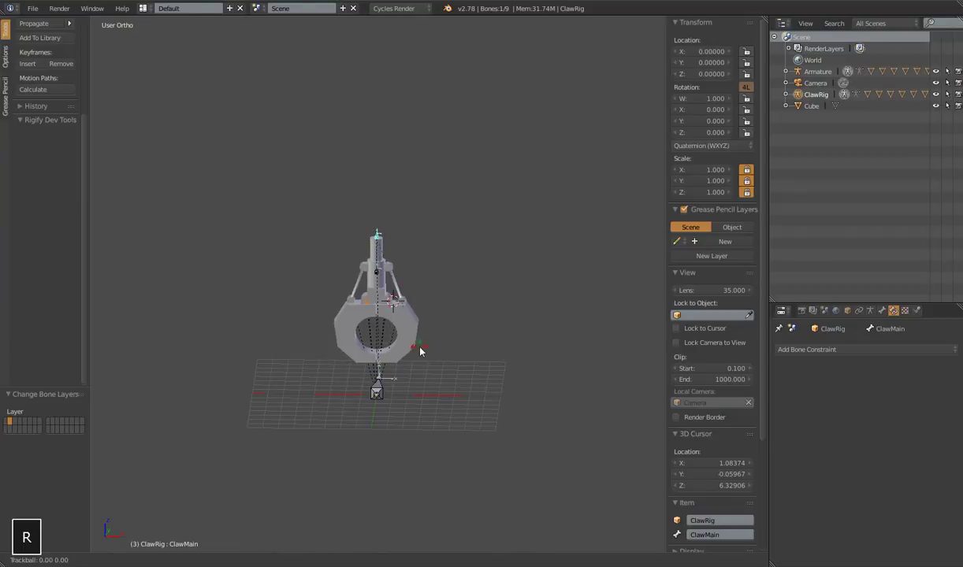
right_click(465, 340)
key("s")
right_click(488, 363)
key("s")
right_click(464, 307)
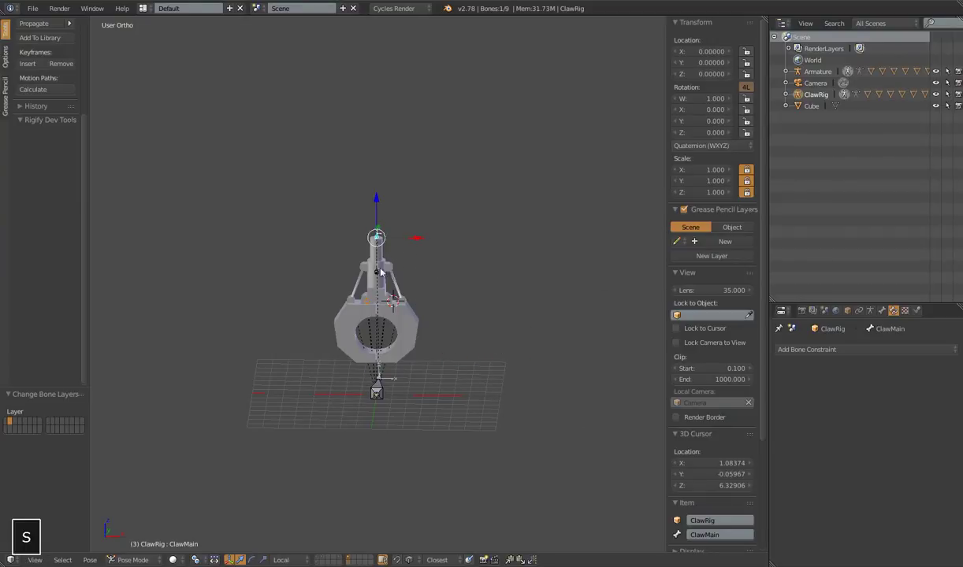
Step: Select the Collar bone, try moving it to open the jaws, and cancel the move
right_click(380, 272)
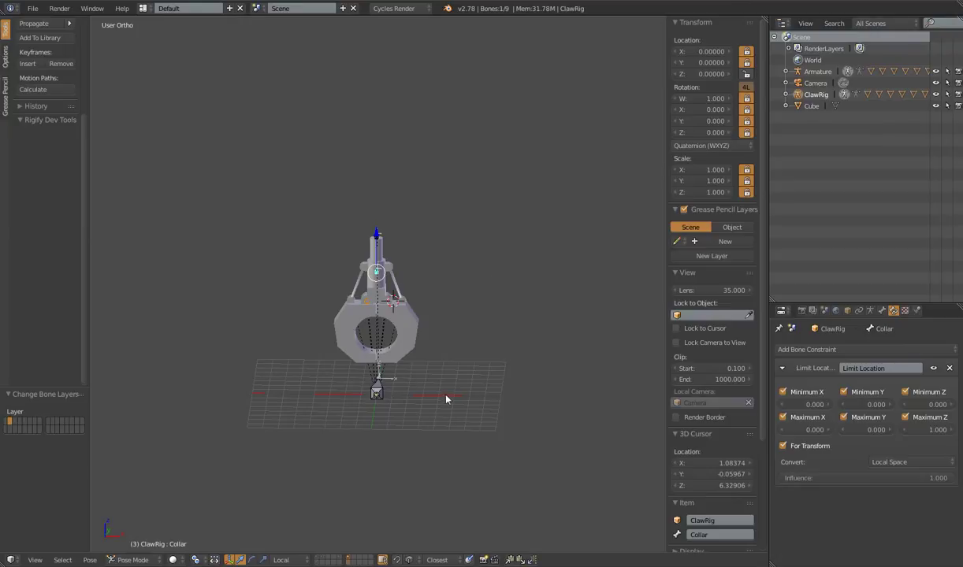
key("g")
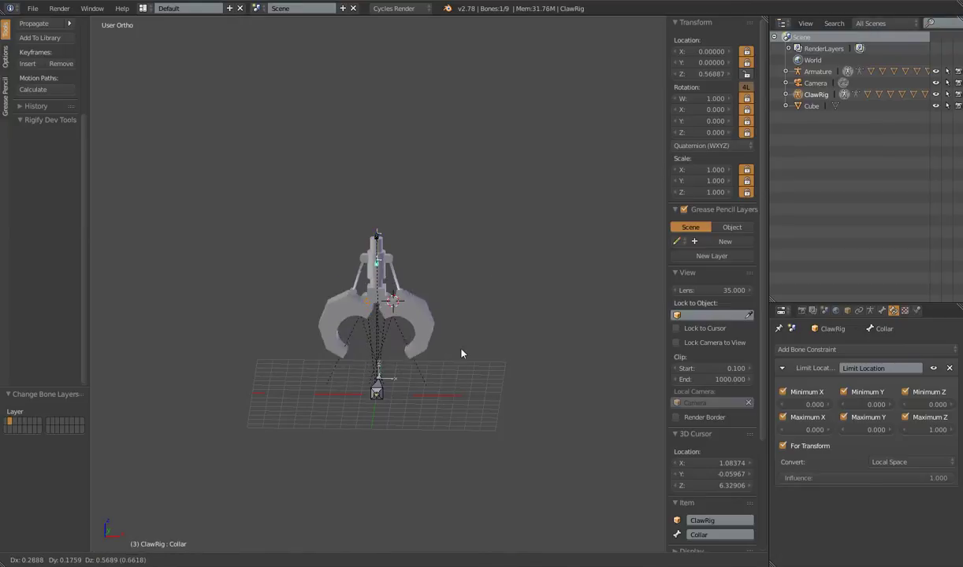
right_click(455, 382)
Step: Move the ClawMain bone away from the Root bone and rotate it by about 38°
right_click(376, 236)
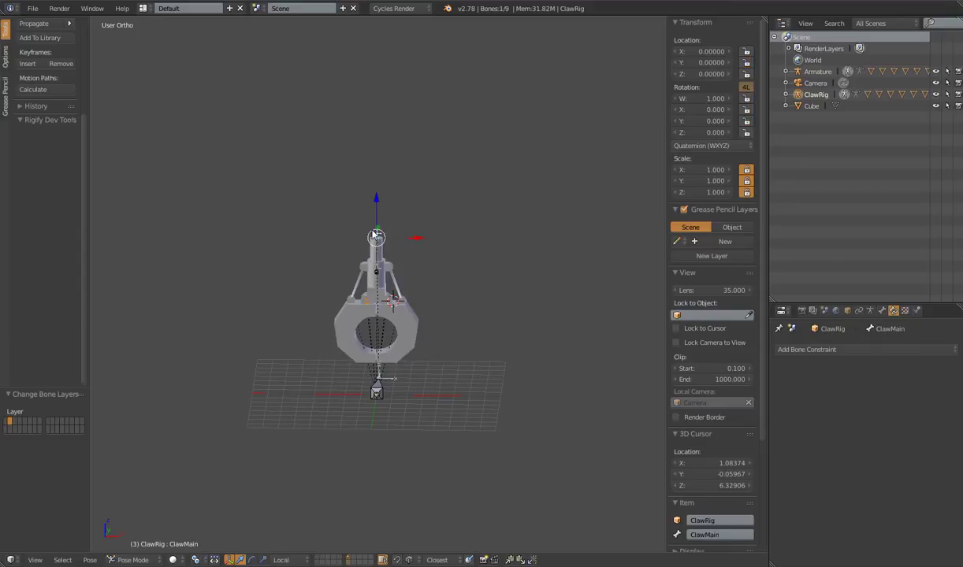
key("g")
left_click(363, 384)
key("r")
left_click(373, 424)
Step: Scale the Root bone to about 0.056, then try moving the Collar bone on the shrunken rig and cancel the move
right_click(376, 393)
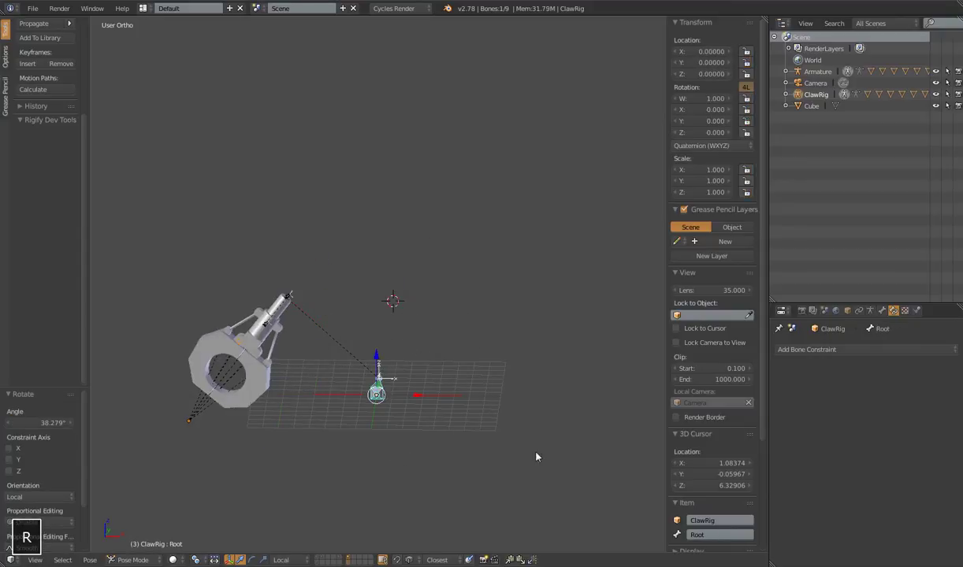
key("s")
left_click(387, 399)
scroll(431, 318, "up", 15)
middle_click_drag(413, 419, 296, 274, "shift")
right_click(354, 266)
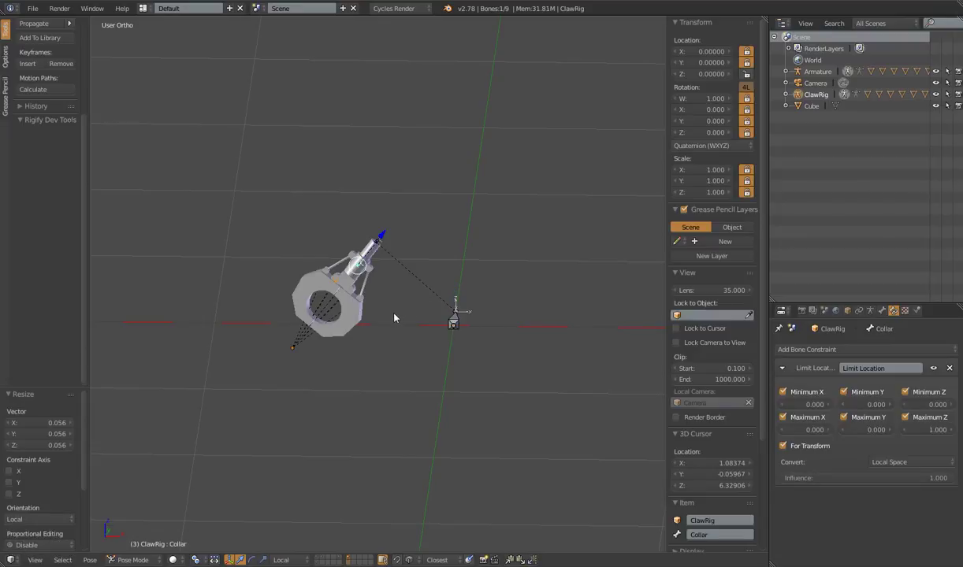
key("g")
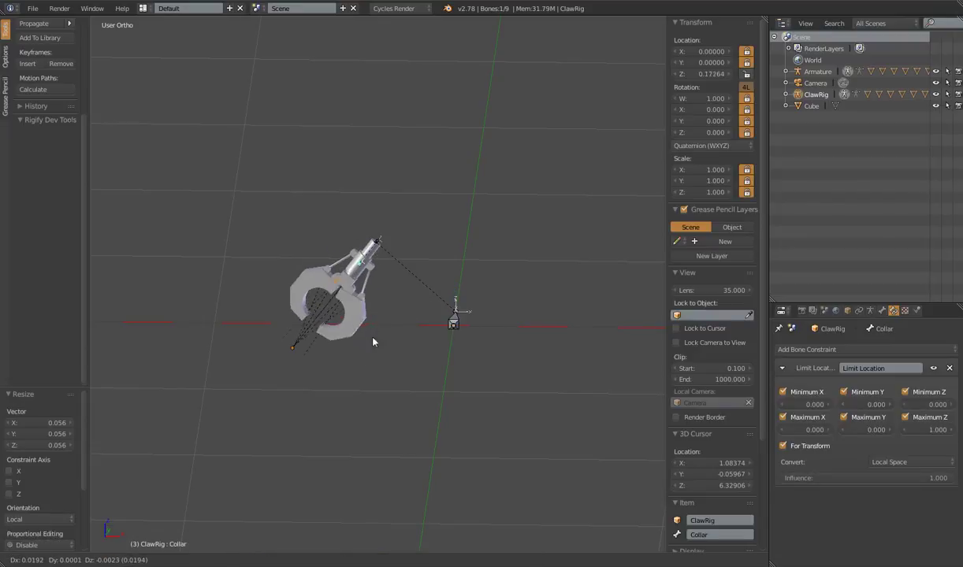
right_click(357, 326)
Step: Select all visible bones of ClawRig and clear their location, rotation and scale to restore the rest pose
scroll(400, 347, "down", 4)
key("a")
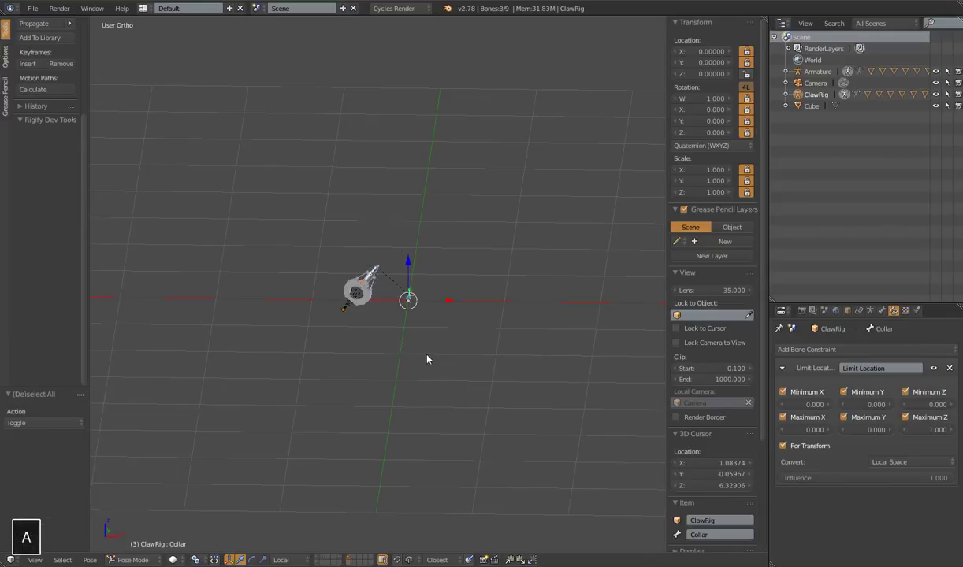
key("alt+g")
key("alt+s")
scroll(422, 356, "down", 2)
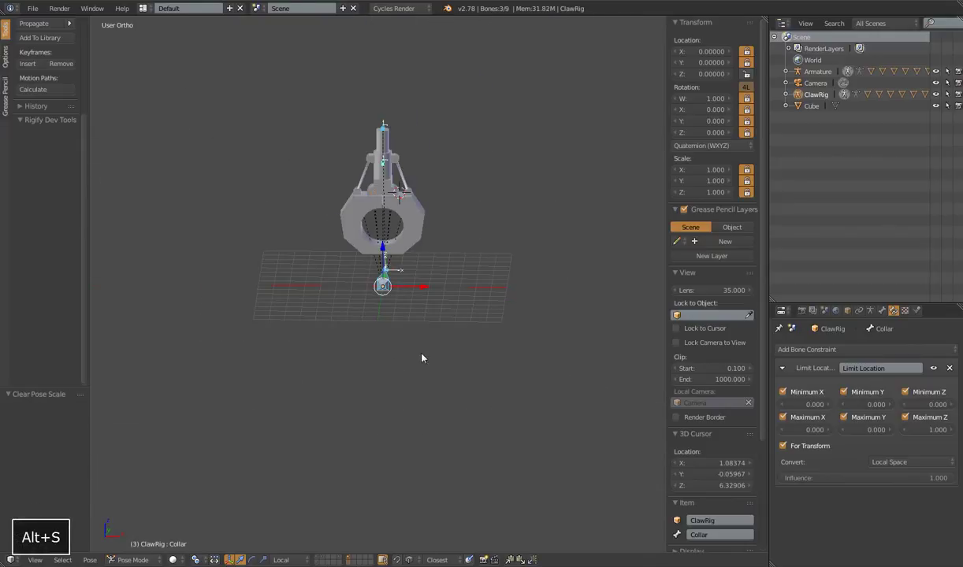
middle_click_drag(418, 285, 419, 354, "shift")
scroll(420, 354, "up", 4)
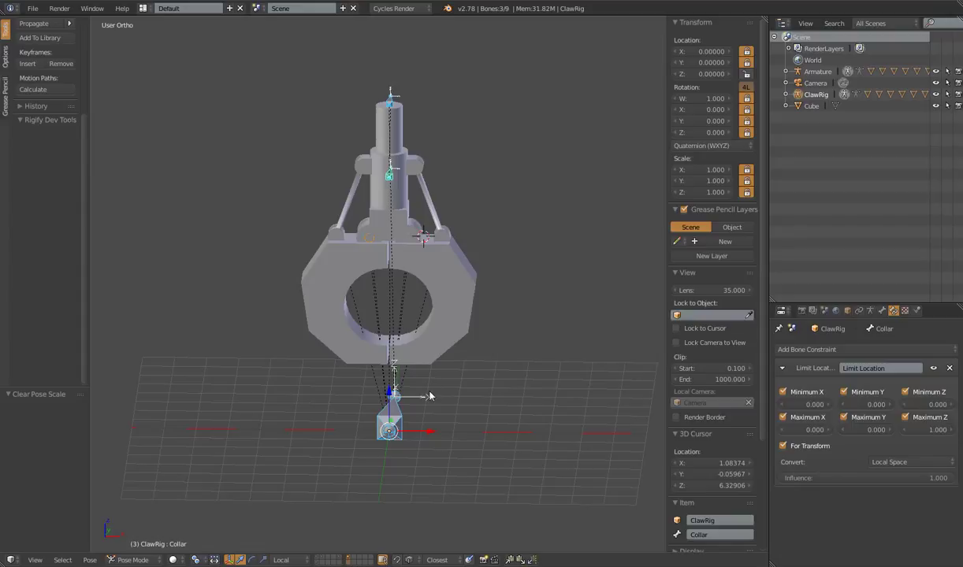
Step: Check the modifiers of the Jaw.L mesh object and return the ClawRig armature to Pose Mode
right_click(426, 250)
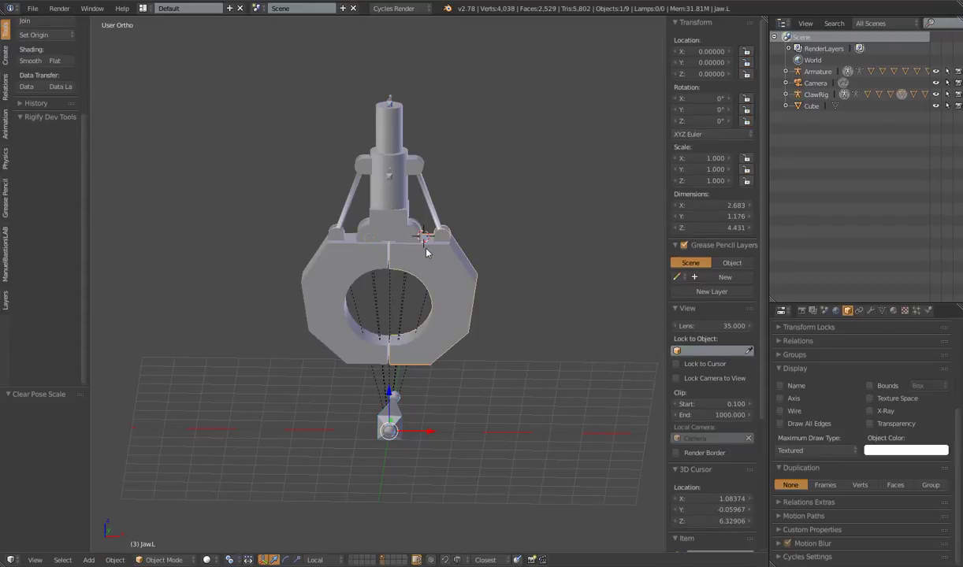
left_click(871, 311)
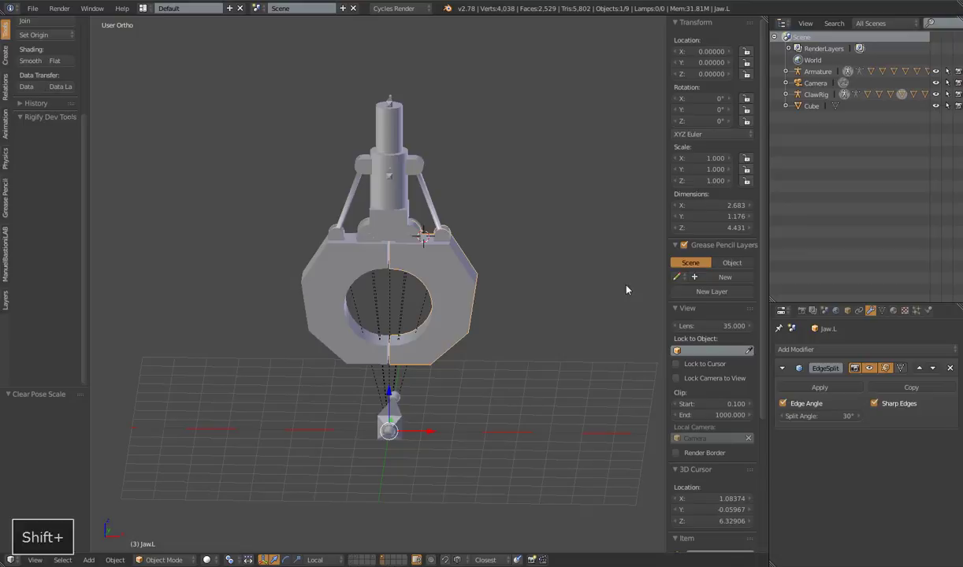
right_click(390, 431)
key("ctrl+Tab")
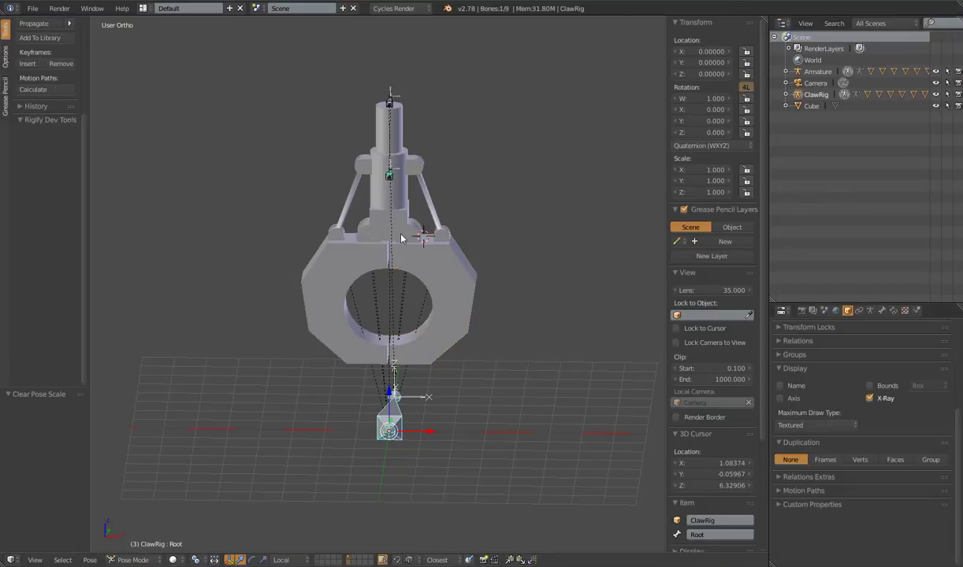
Step: Select the Collar bone and try moving it repeatedly to open and close both jaws, cancelling each move
right_click(380, 172)
key("g")
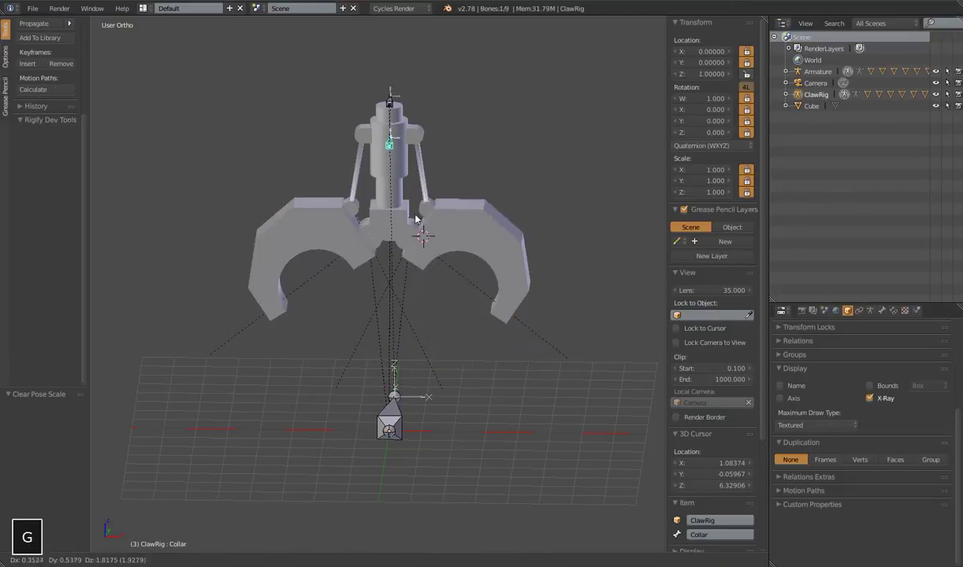
right_click(425, 268)
scroll(415, 290, "up", 3)
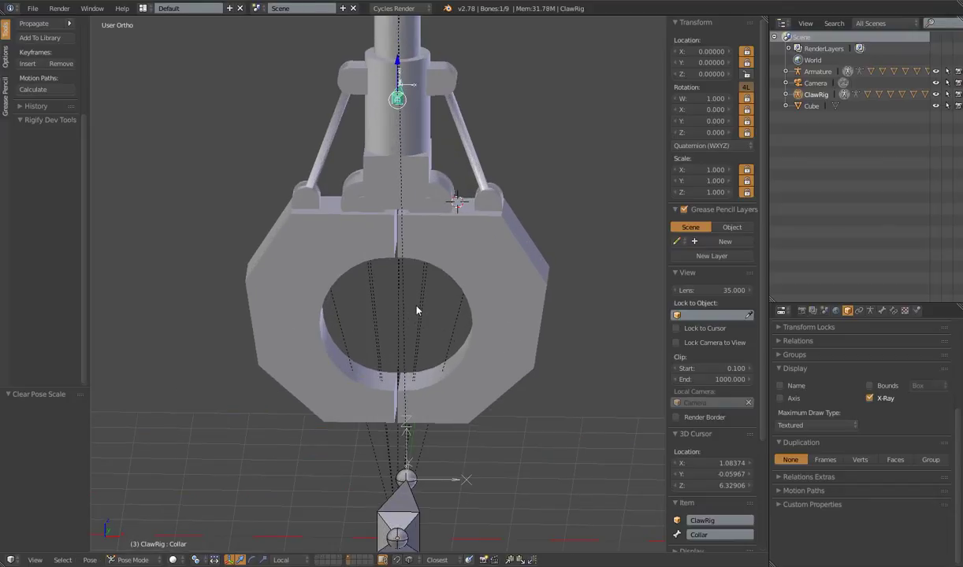
scroll(416, 311, "down", 5)
key("g")
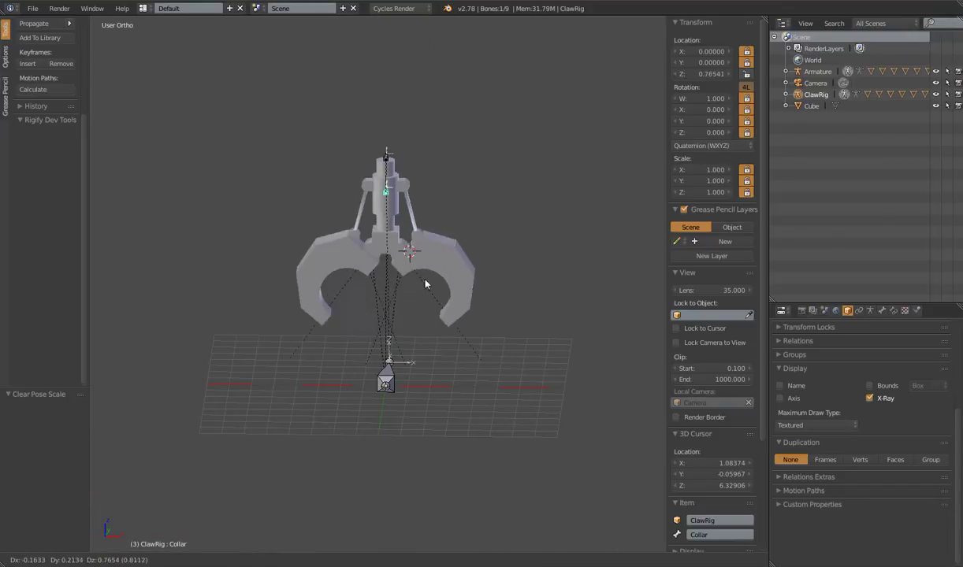
right_click(426, 322)
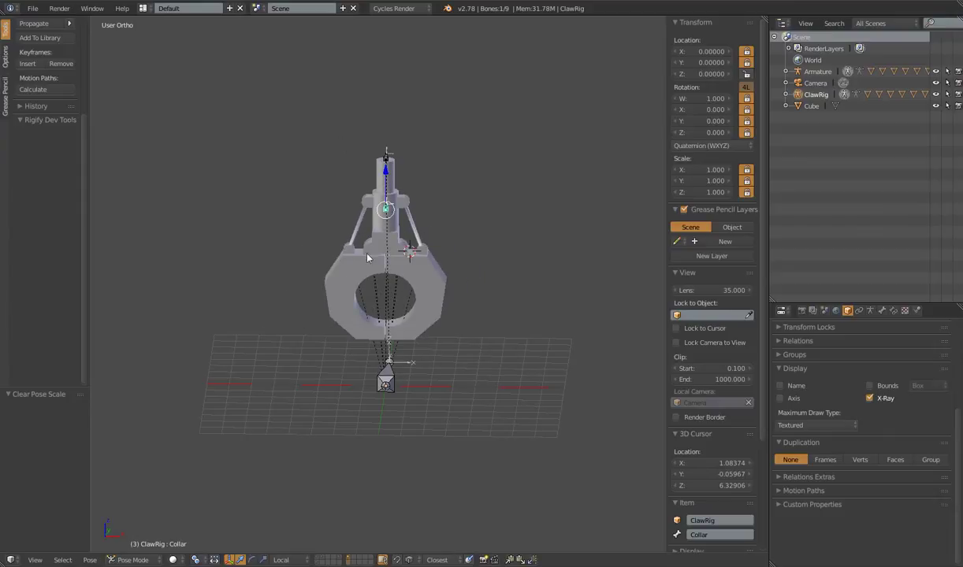
key("g")
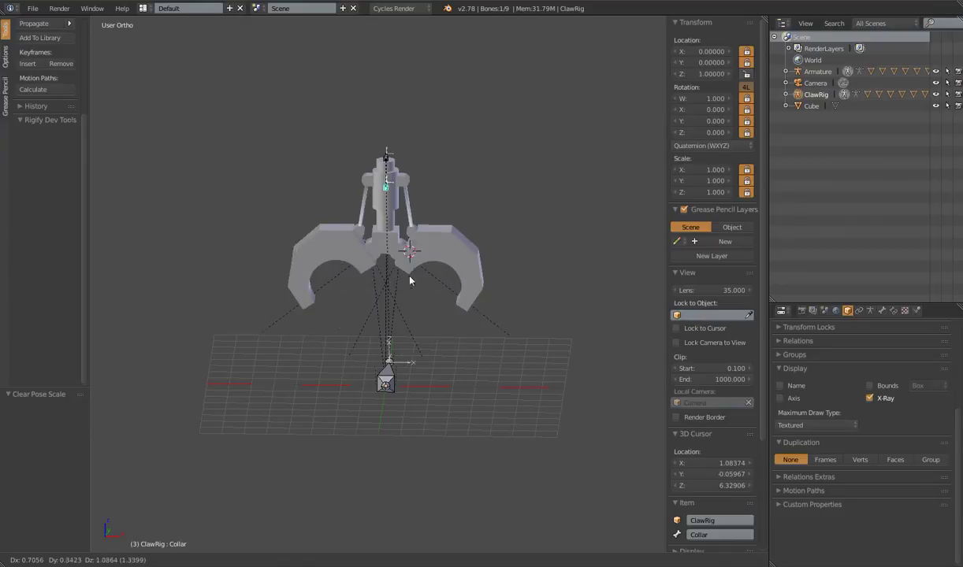
right_click(397, 263)
key("g")
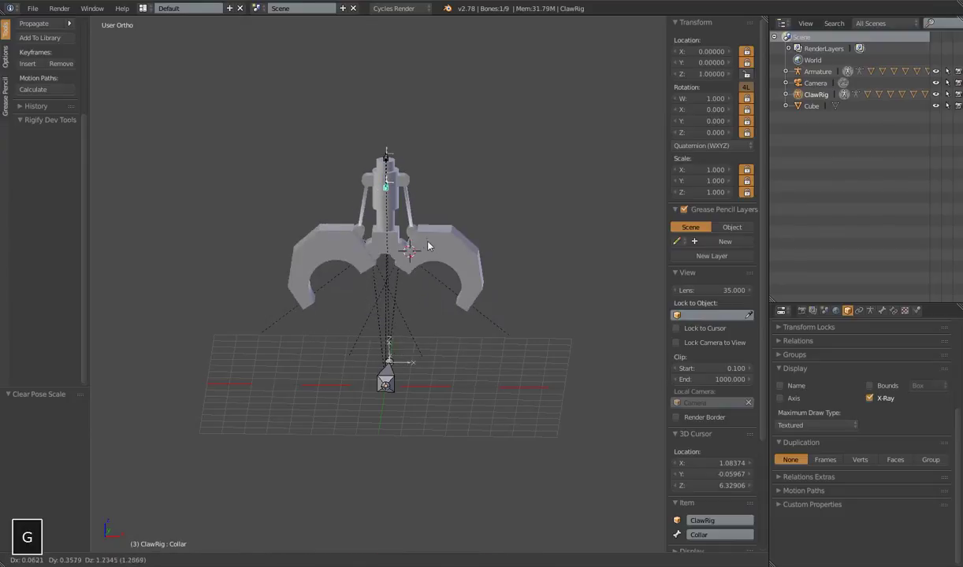
right_click(432, 254)
key("g")
right_click(429, 325)
scroll(422, 331, "down", 5)
scroll(416, 340, "up", 7)
scroll(414, 340, "down", 3)
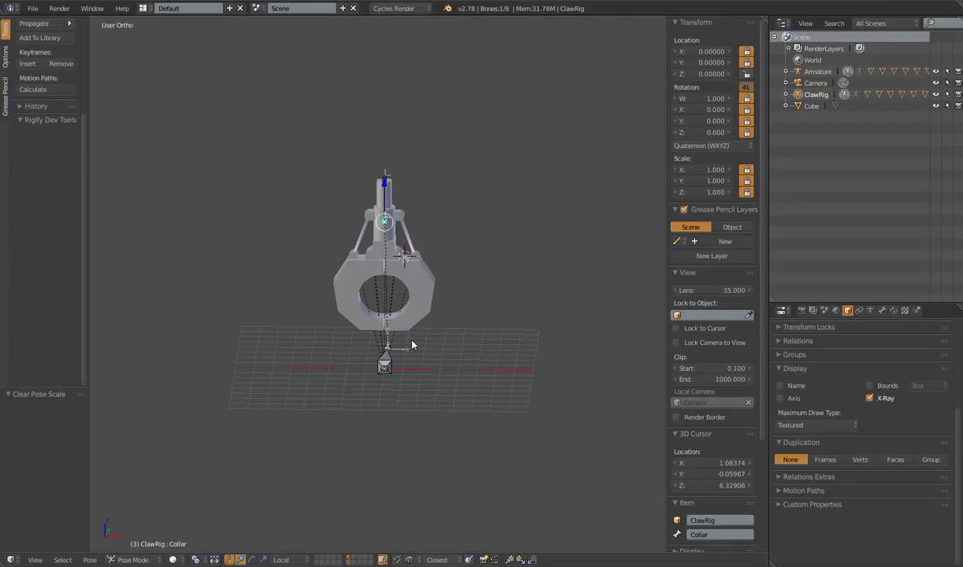